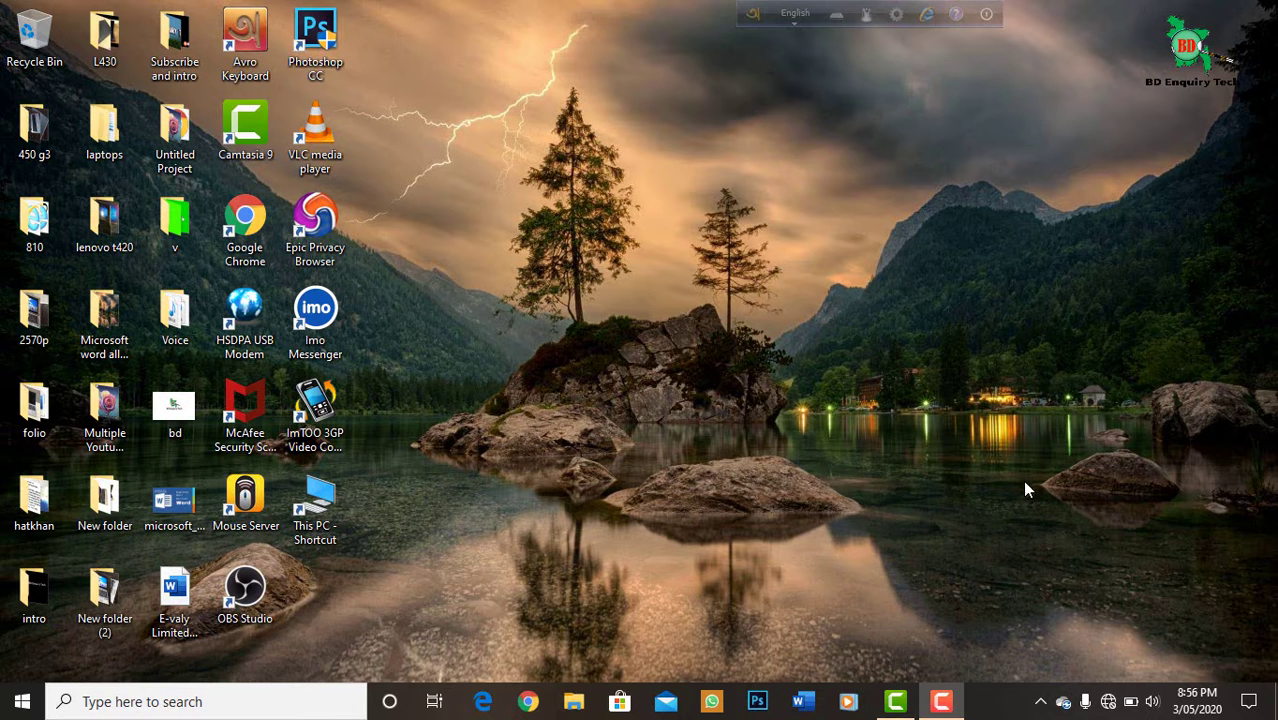
Launch Word and open the most recent document, 'I am sohel'
{"action": "left_click", "coordinate": [803, 698]}
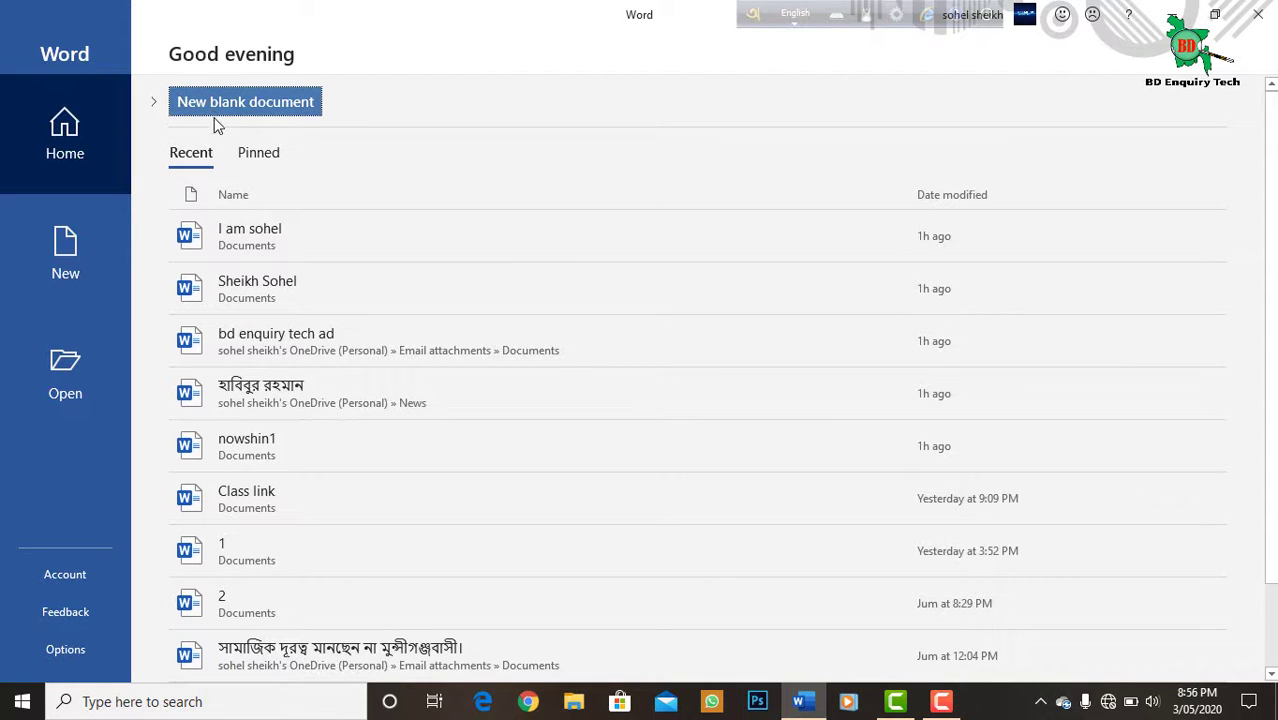
{"action": "mouse_move", "coordinate": [250, 236]}
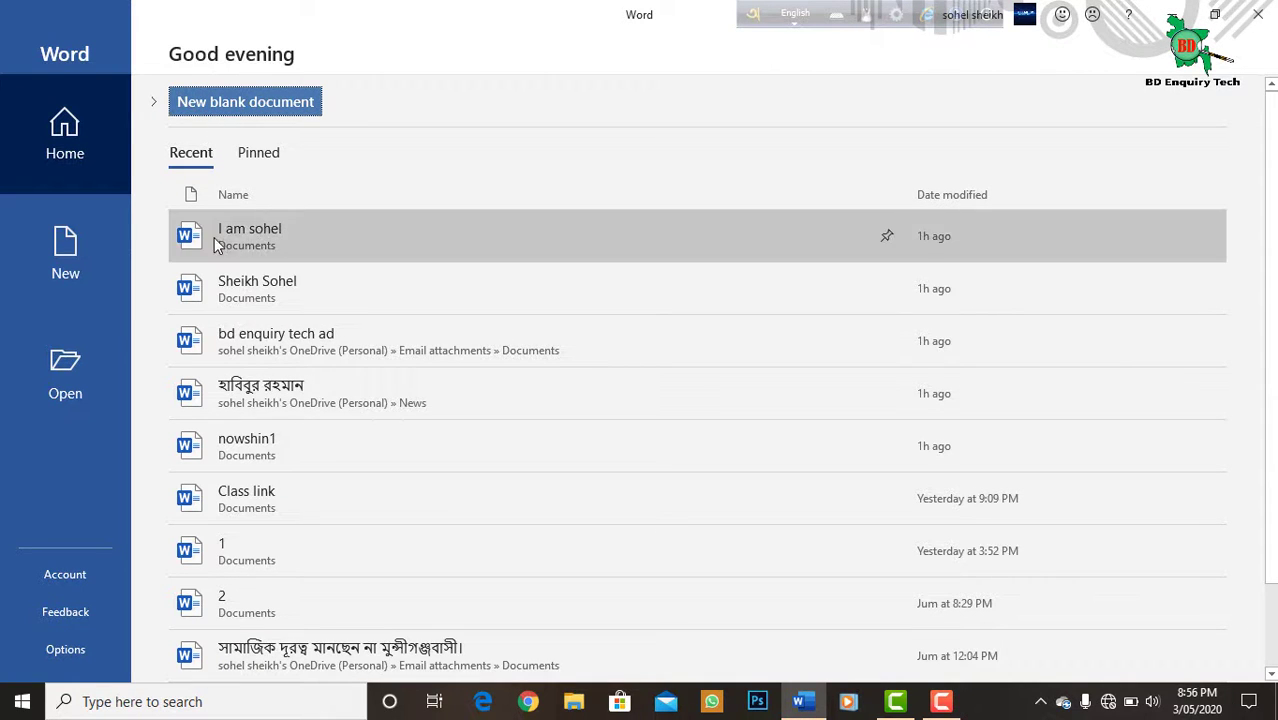
{"action": "left_click", "coordinate": [336, 234]}
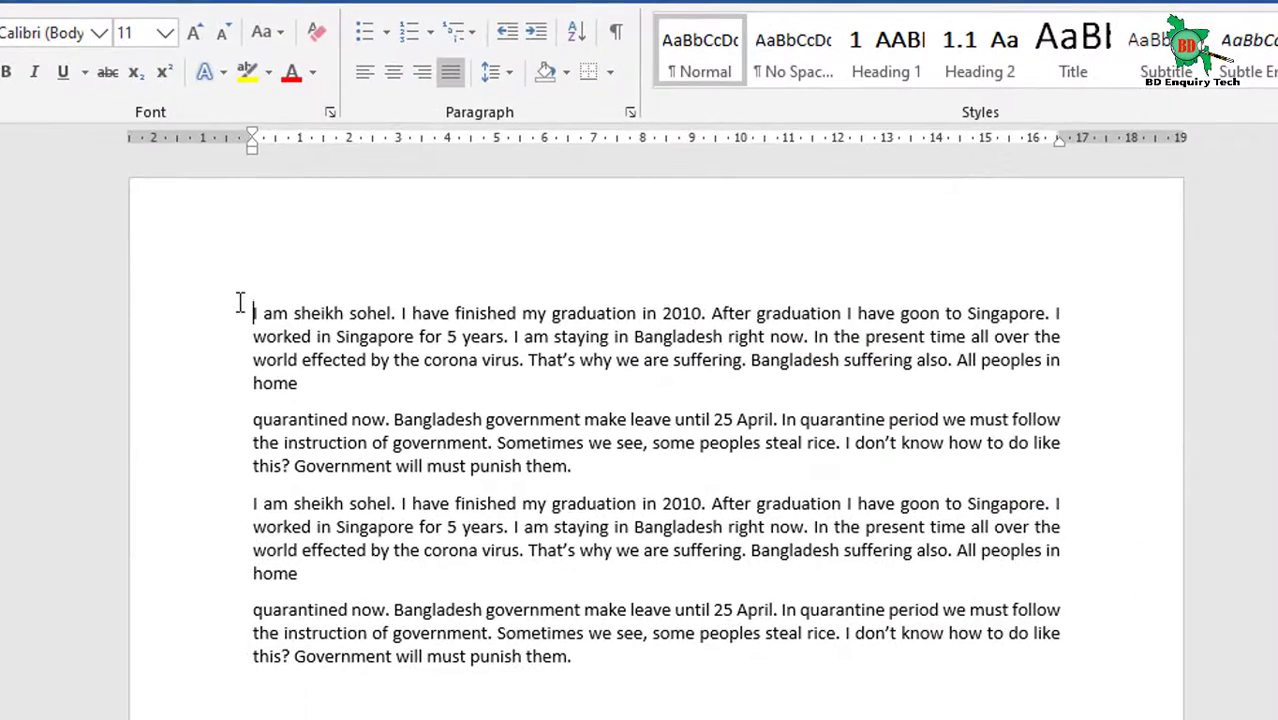
Make all four paragraphs a bulleted list and show the bullet library
{"action": "left_click_drag", "start_coordinate": [252, 313], "coordinate": [633, 706]}
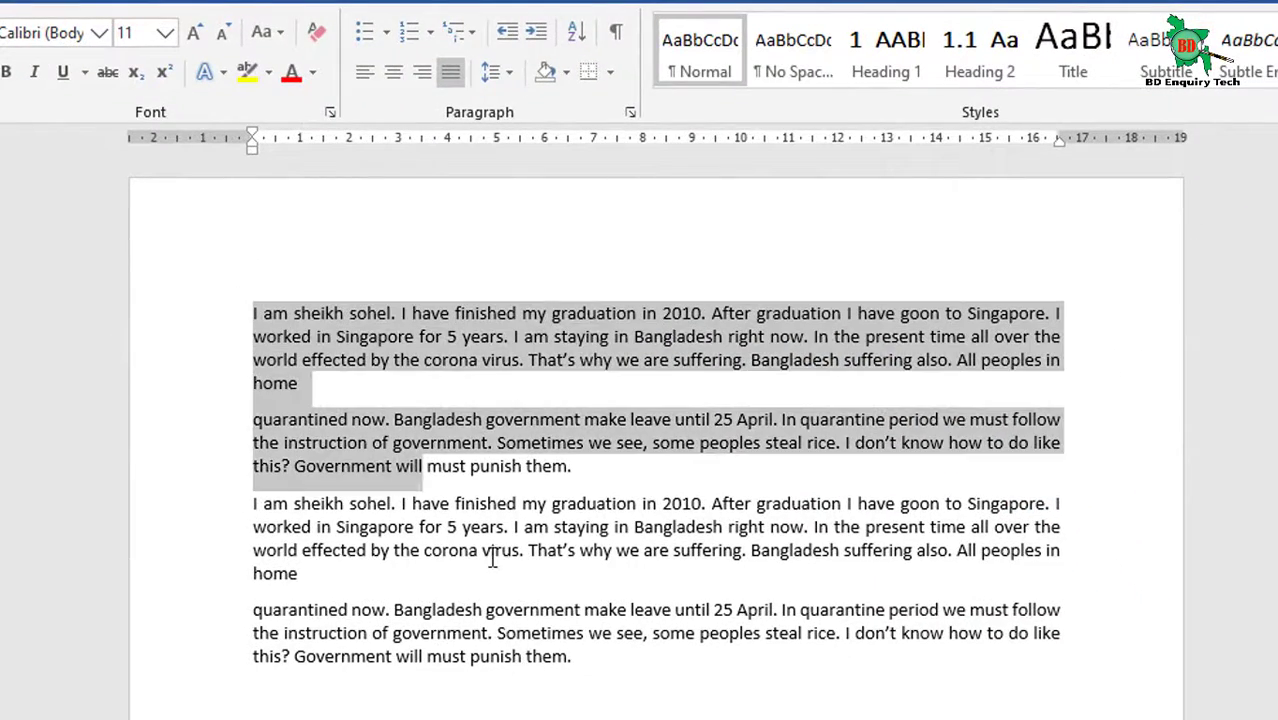
{"action": "left_click", "coordinate": [365, 33]}
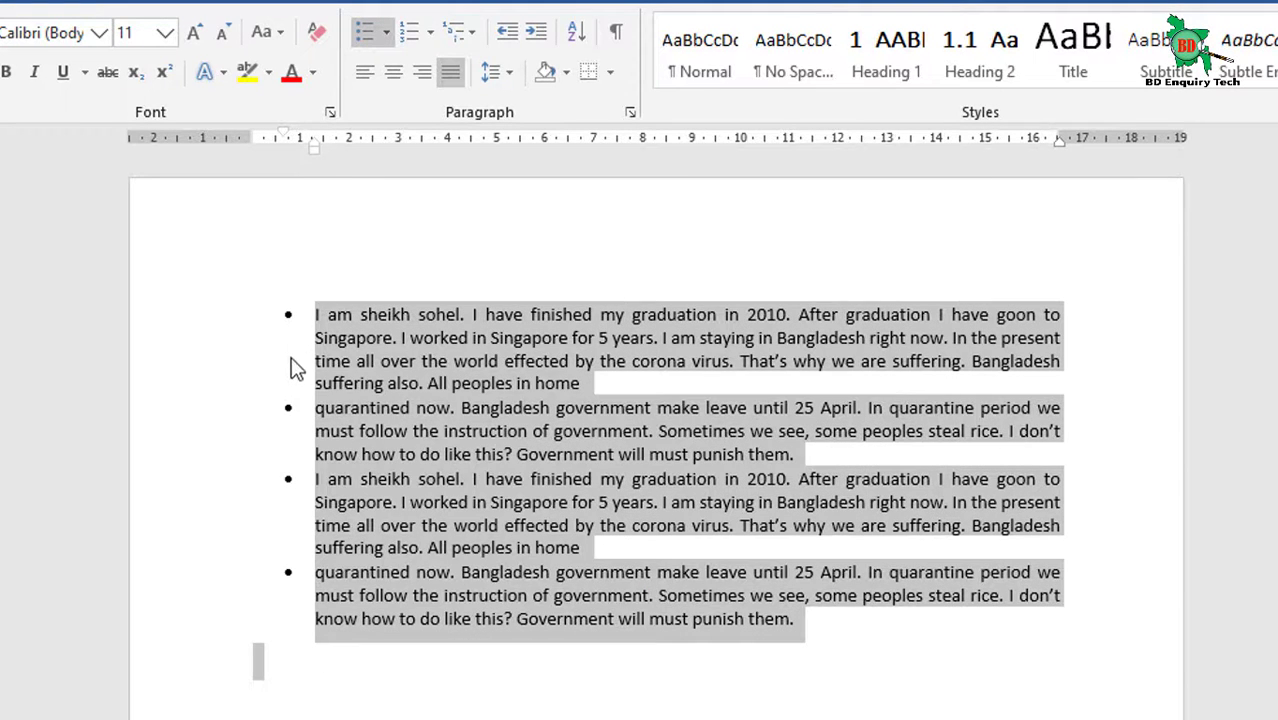
{"action": "left_click", "coordinate": [389, 34]}
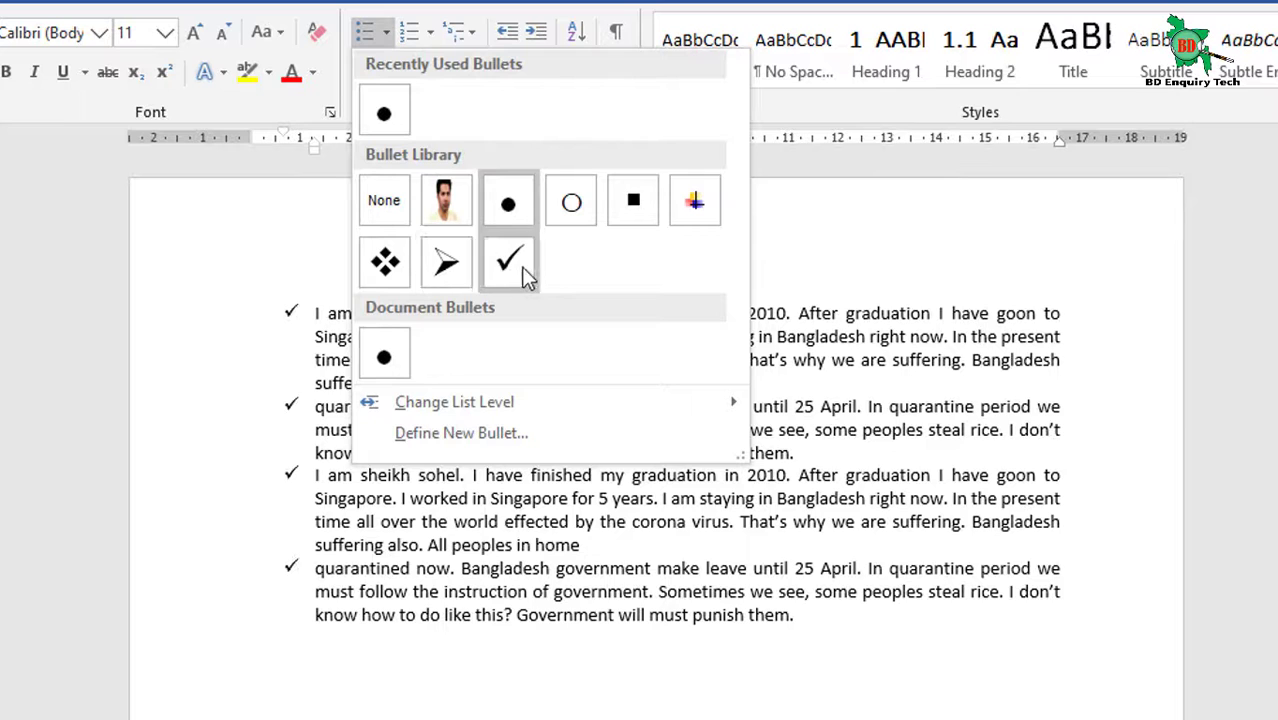
Apply the cross bullet, then define a picture bullet from the portrait image in Photos
{"action": "left_click", "coordinate": [700, 205]}
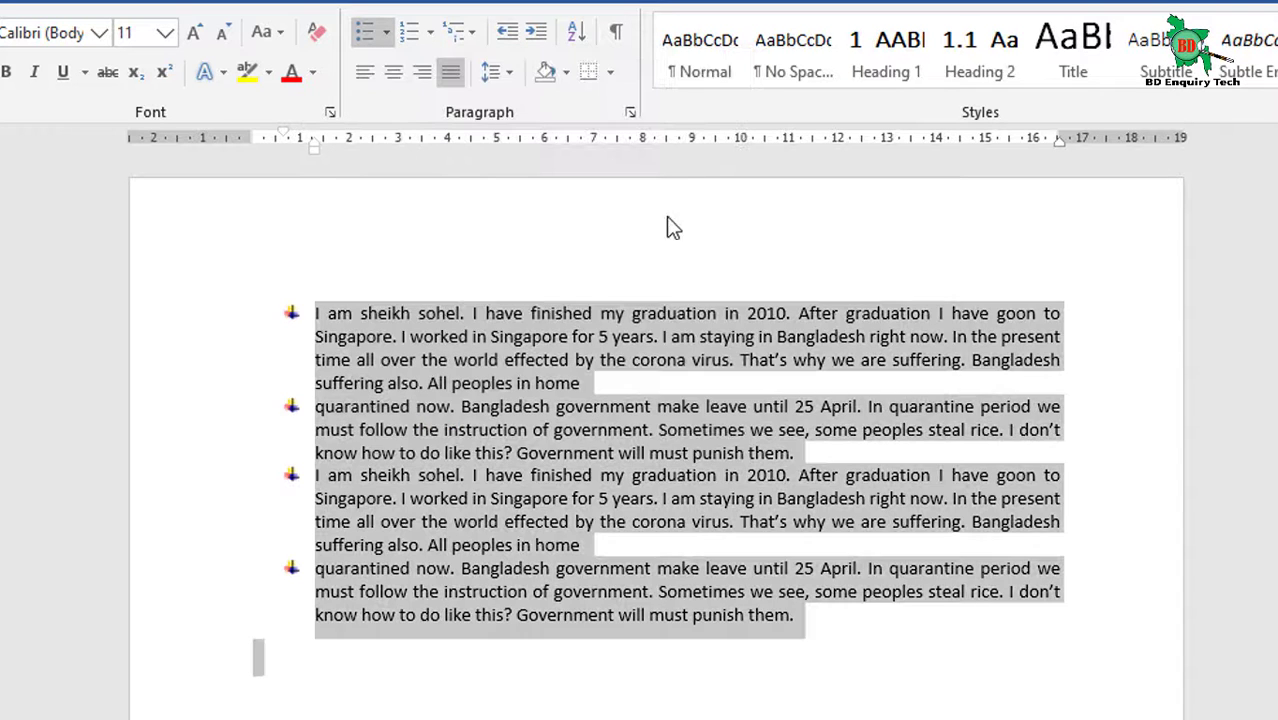
{"action": "left_click", "coordinate": [386, 32]}
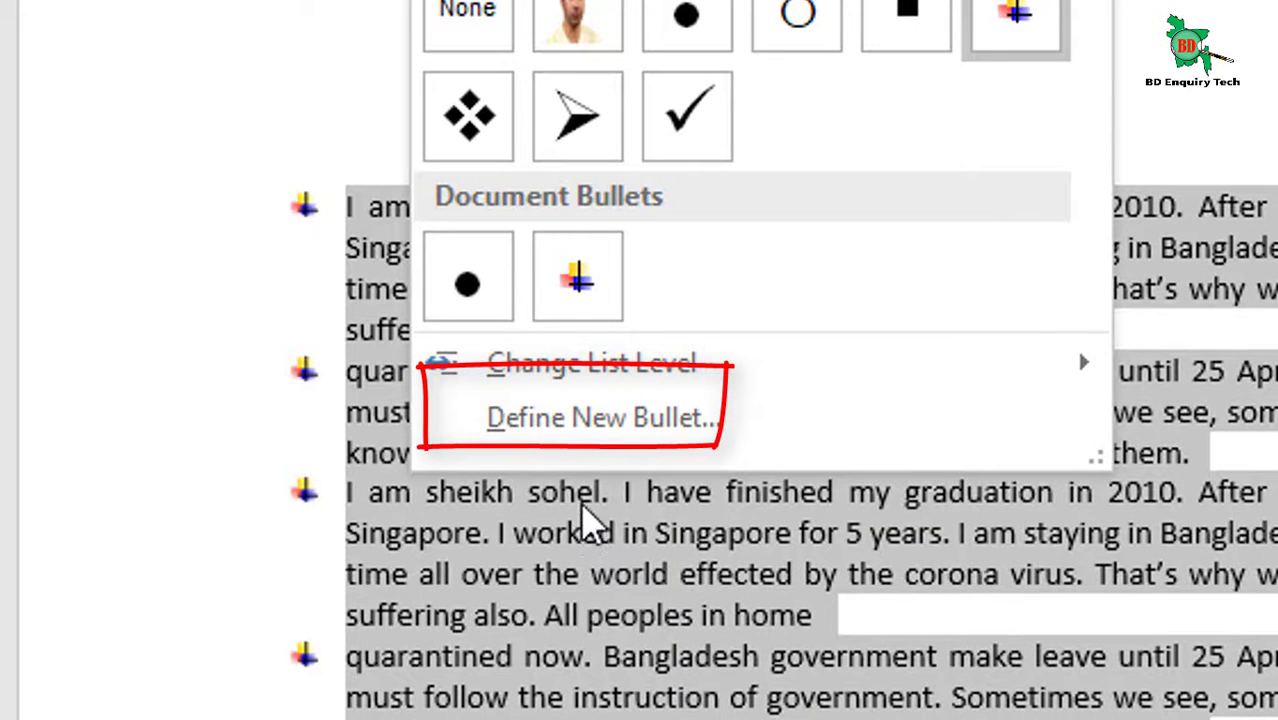
{"action": "left_click", "coordinate": [640, 425]}
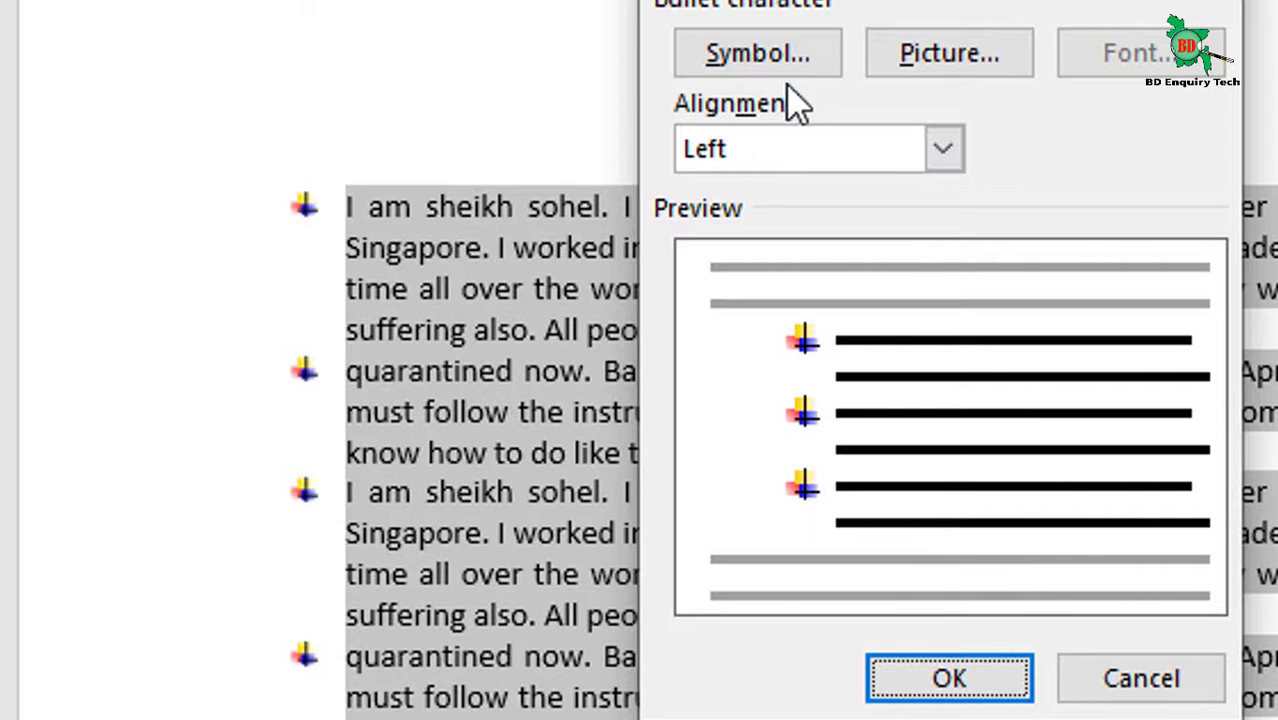
{"action": "left_click", "coordinate": [938, 60]}
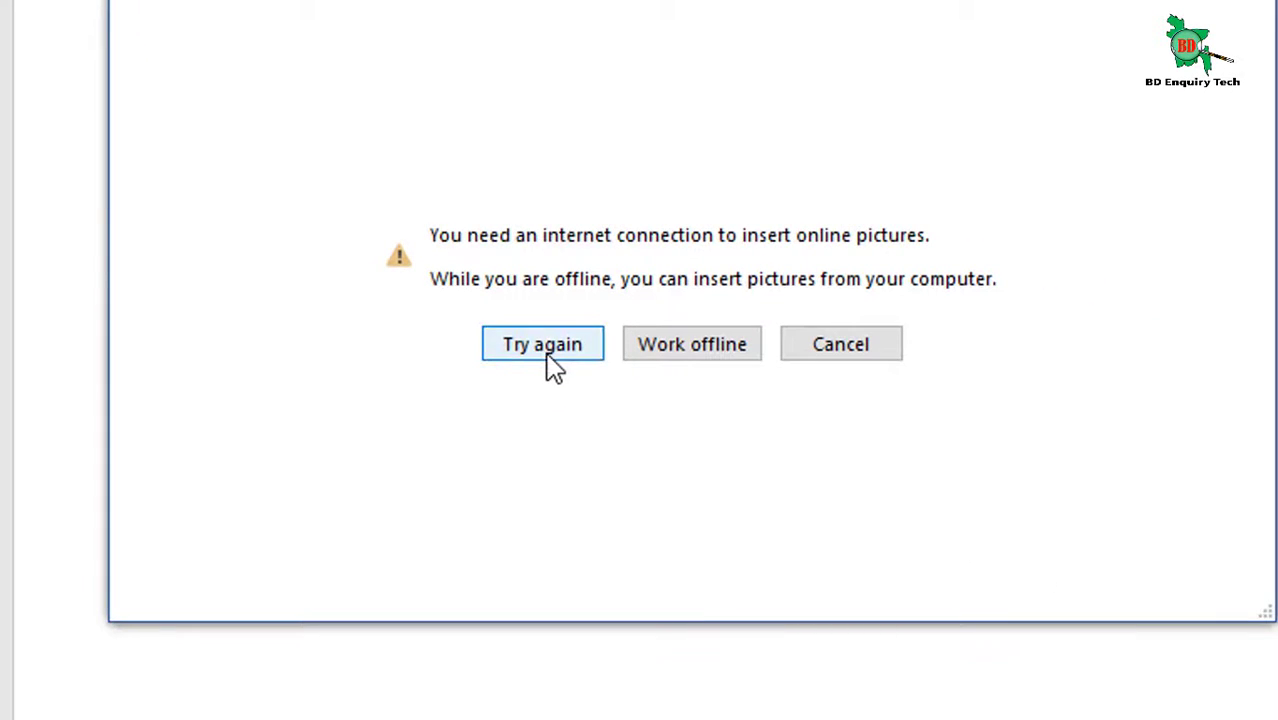
{"action": "left_click", "coordinate": [700, 350]}
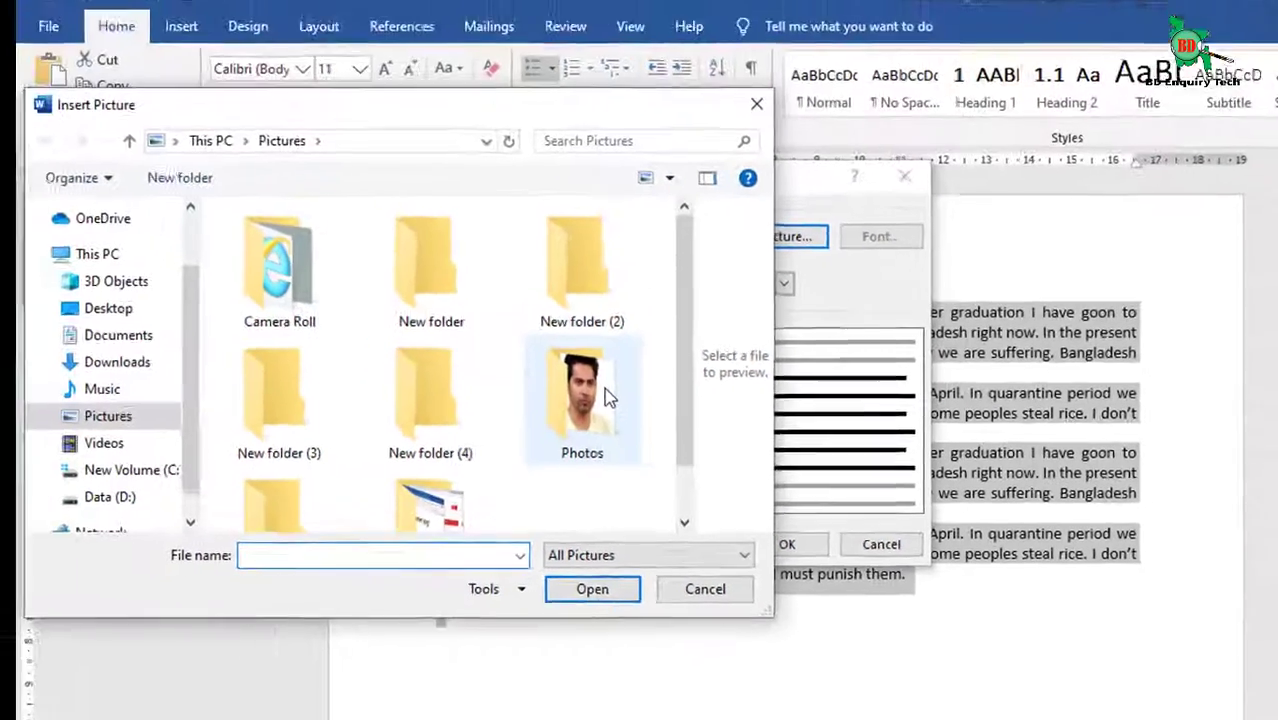
{"action": "double_click", "coordinate": [605, 392]}
{"action": "left_click", "coordinate": [336, 311]}
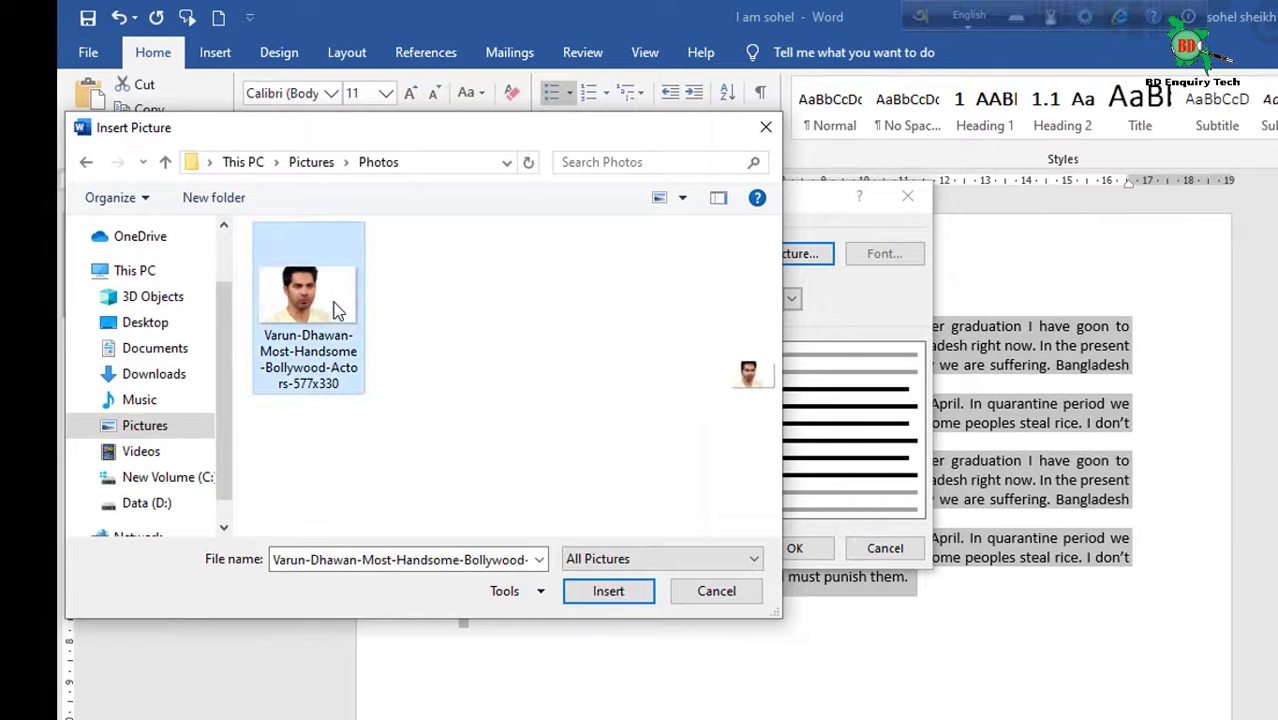
{"action": "left_click", "coordinate": [617, 596]}
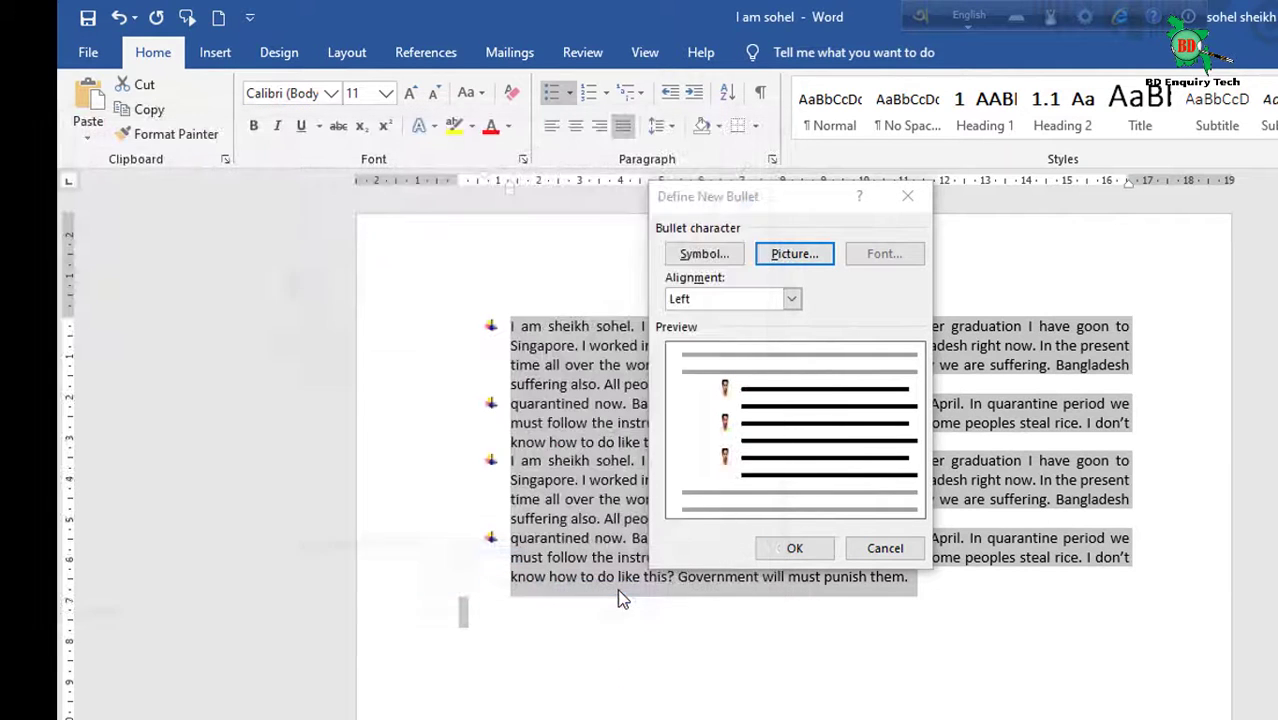
{"action": "left_click", "coordinate": [798, 548]}
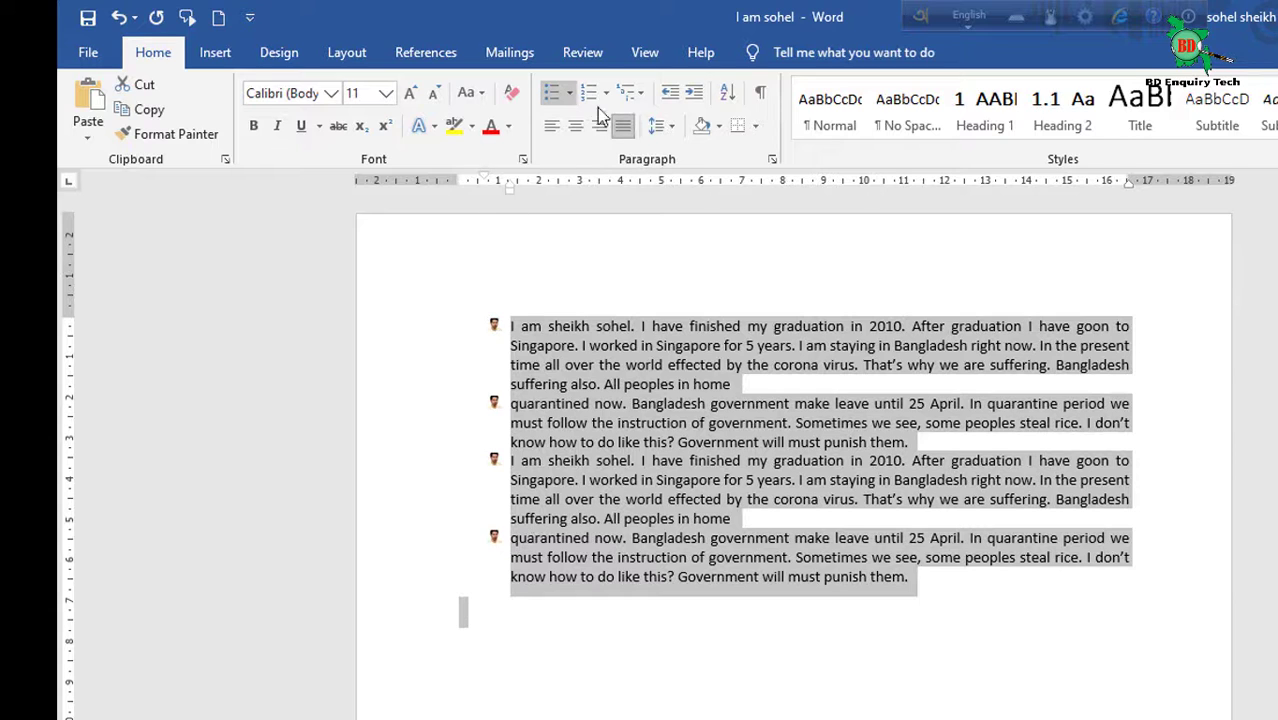
Define a new symbol bullet using the right arrow (Symbol 174) for the four items
{"action": "left_click", "coordinate": [569, 92]}
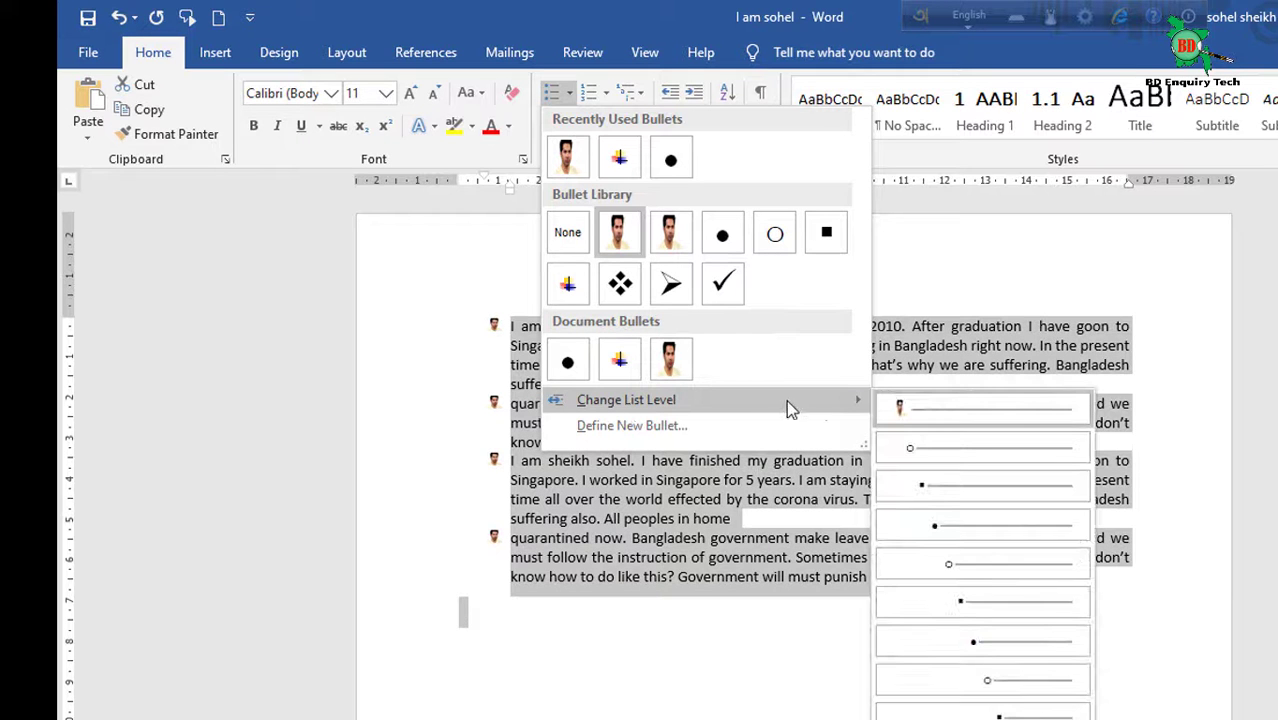
{"action": "mouse_move", "coordinate": [700, 400]}
{"action": "left_click", "coordinate": [759, 433]}
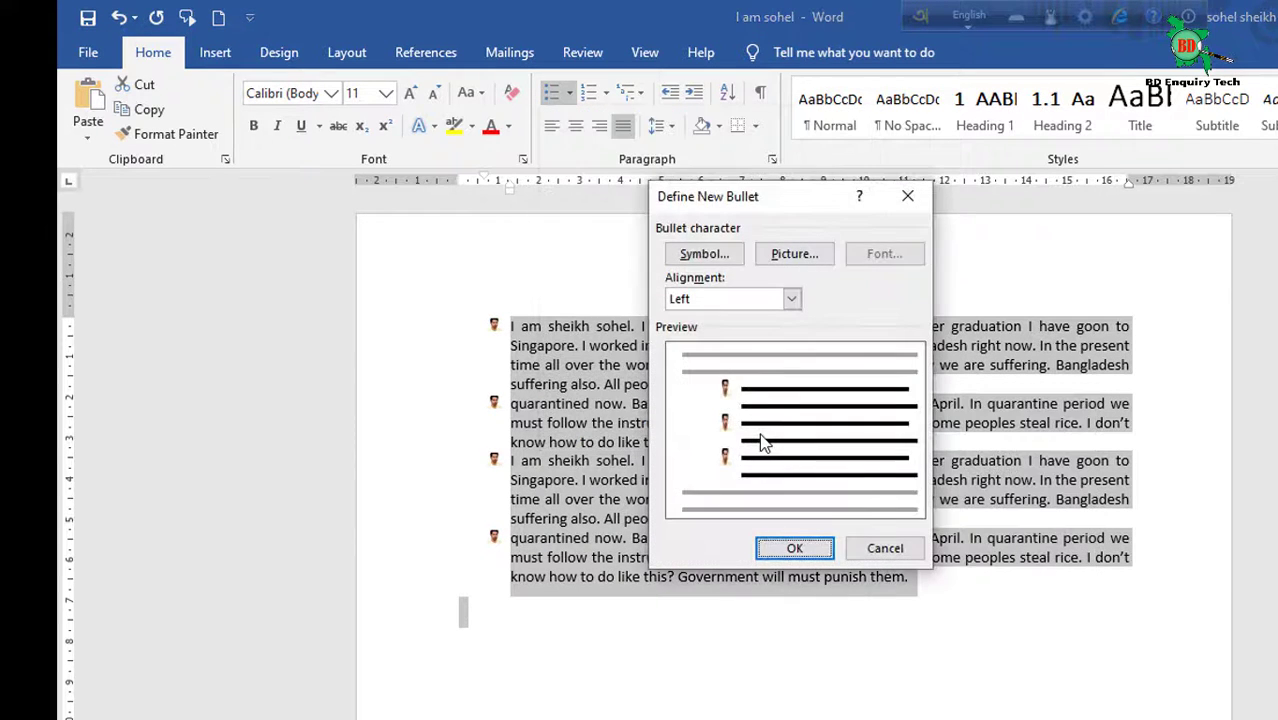
{"action": "left_click", "coordinate": [706, 256]}
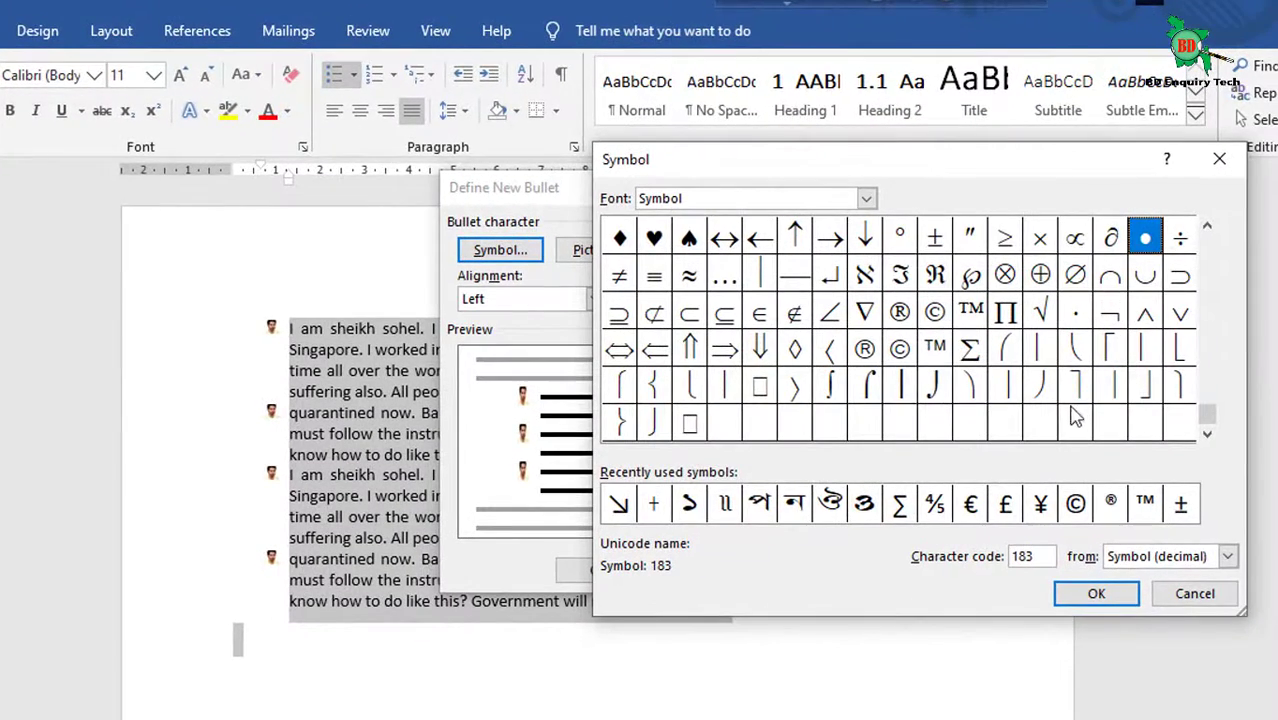
{"action": "left_click", "coordinate": [830, 242]}
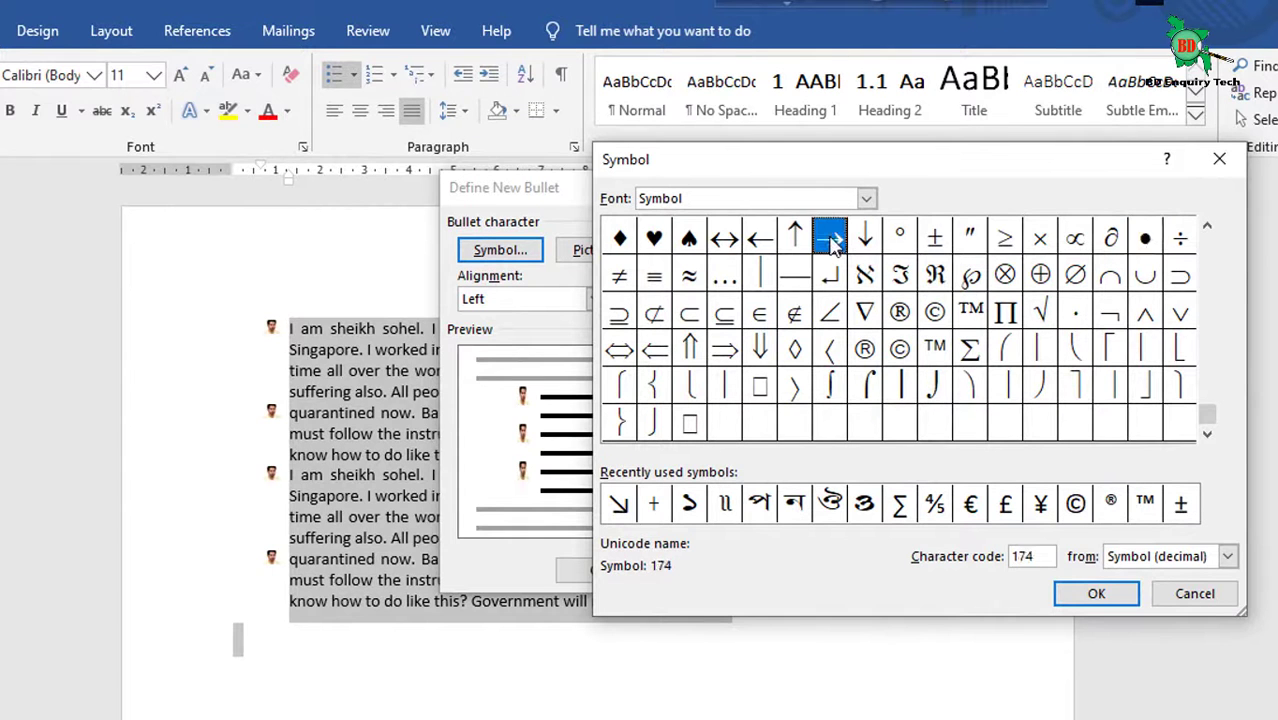
{"action": "left_click", "coordinate": [1108, 600]}
{"action": "left_click", "coordinate": [598, 569]}
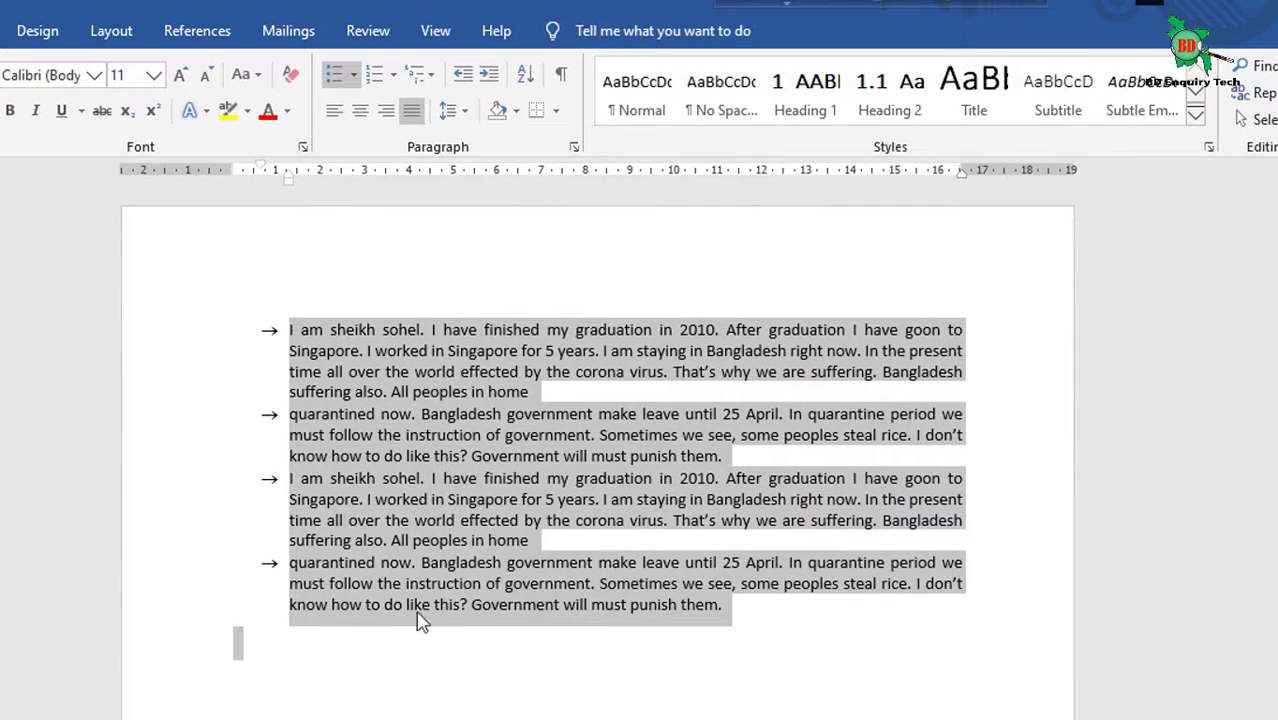
{"action": "left_click", "coordinate": [354, 75]}
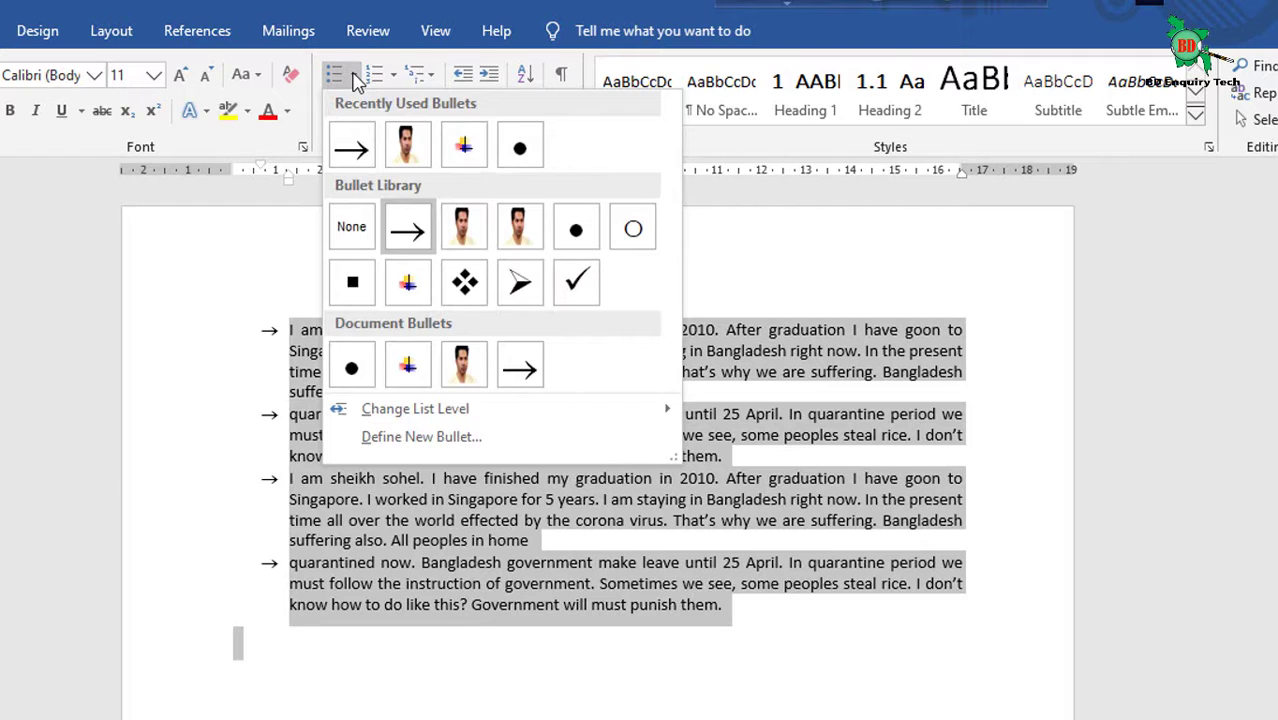
{"action": "left_click", "coordinate": [356, 78]}
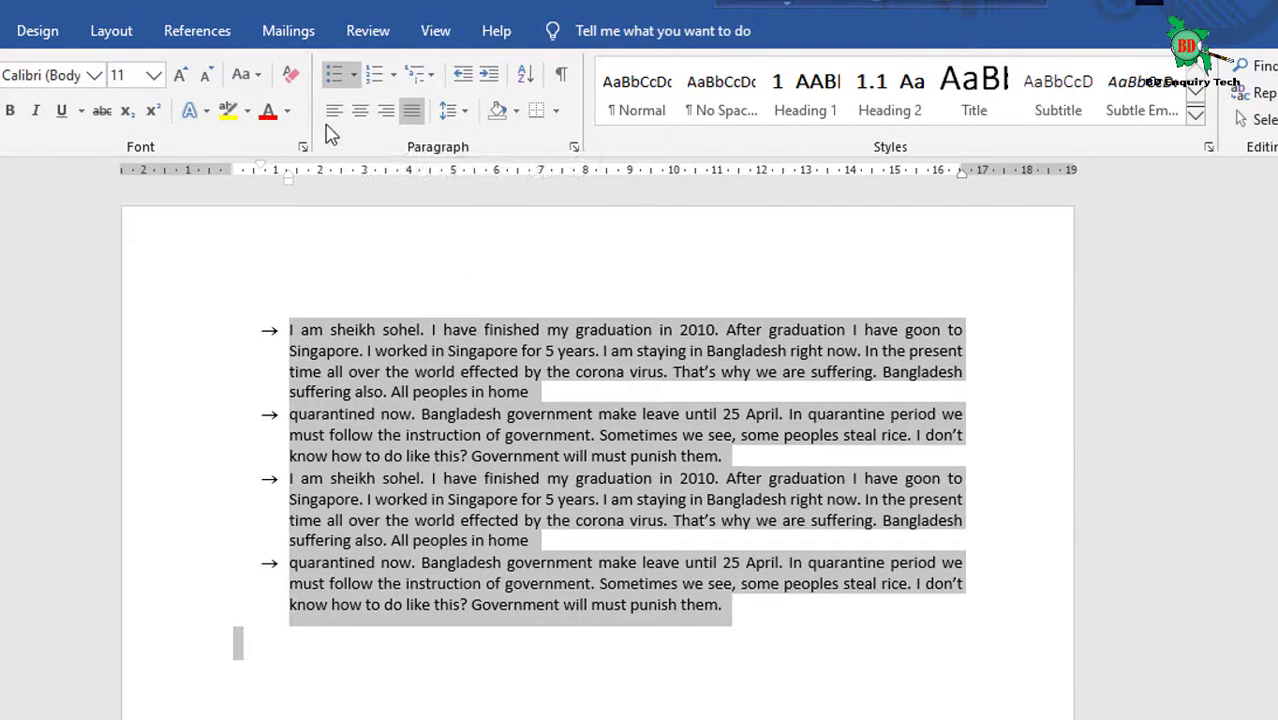
Remove the bullets and number the items with the 1) a) i) multilevel list style
{"action": "left_click", "coordinate": [337, 76]}
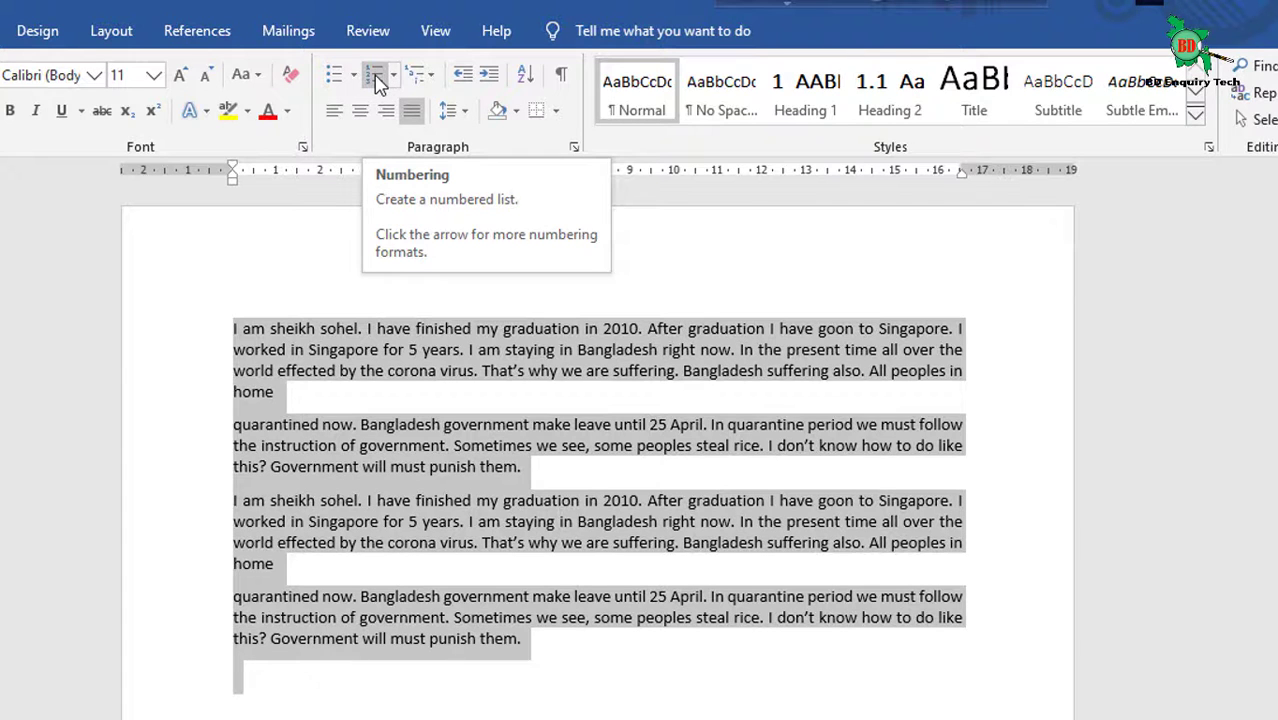
{"action": "left_click", "coordinate": [374, 76]}
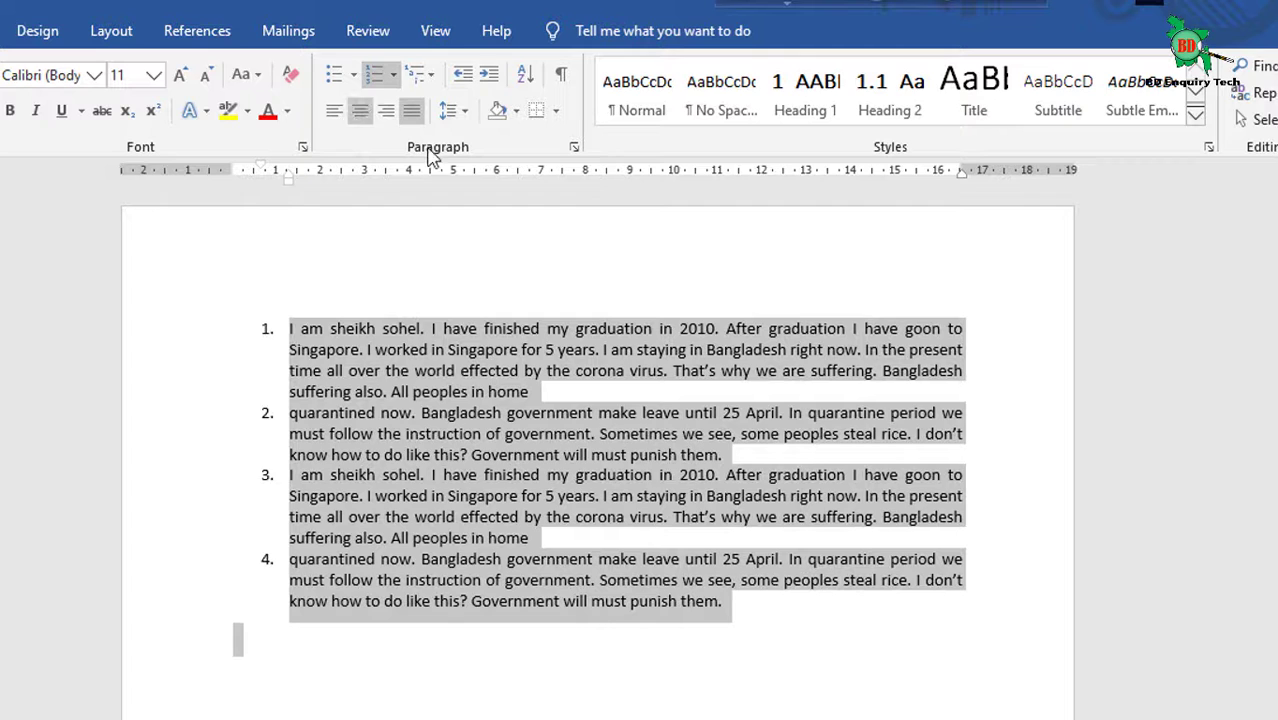
{"action": "left_click", "coordinate": [393, 76]}
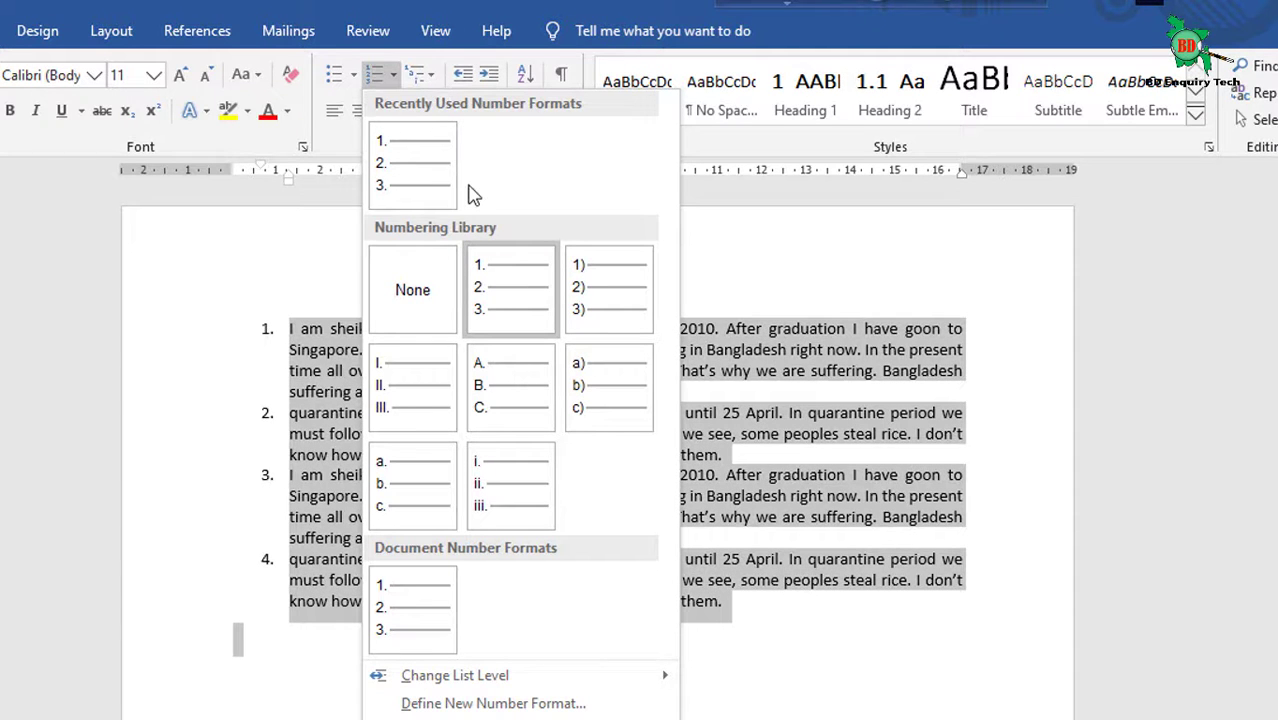
{"action": "left_click", "coordinate": [430, 80]}
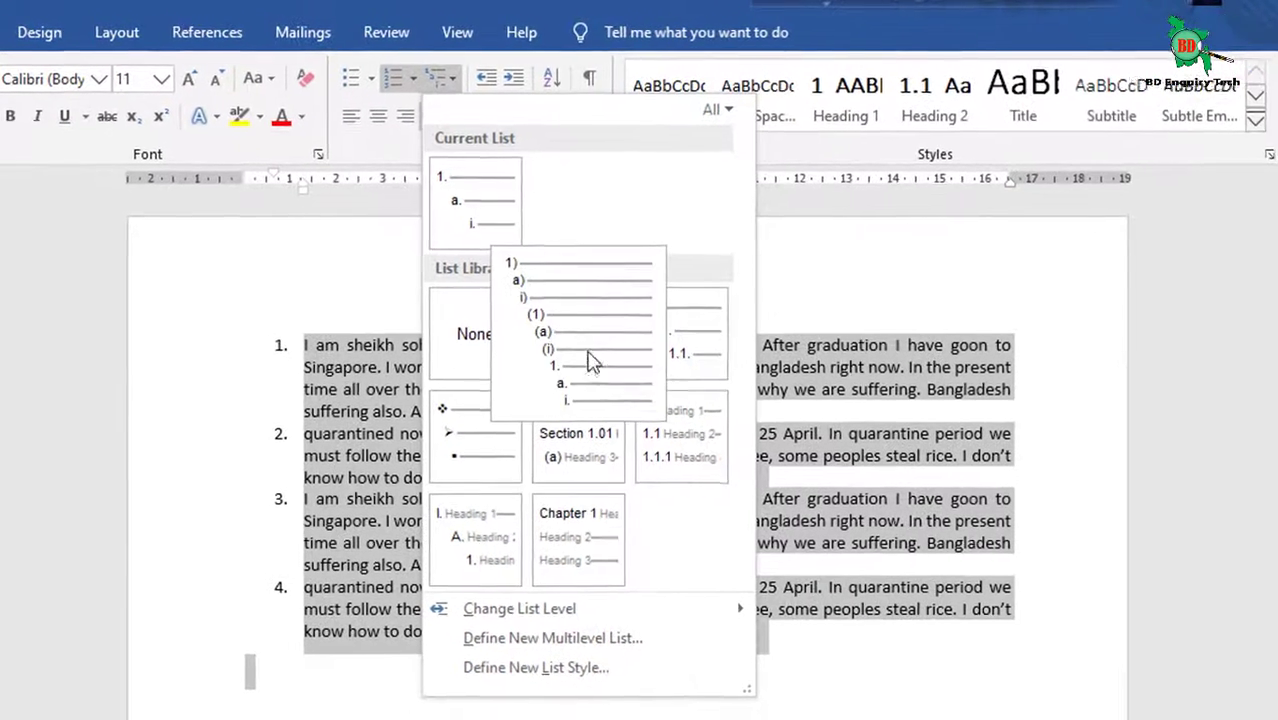
{"action": "mouse_move", "coordinate": [589, 339]}
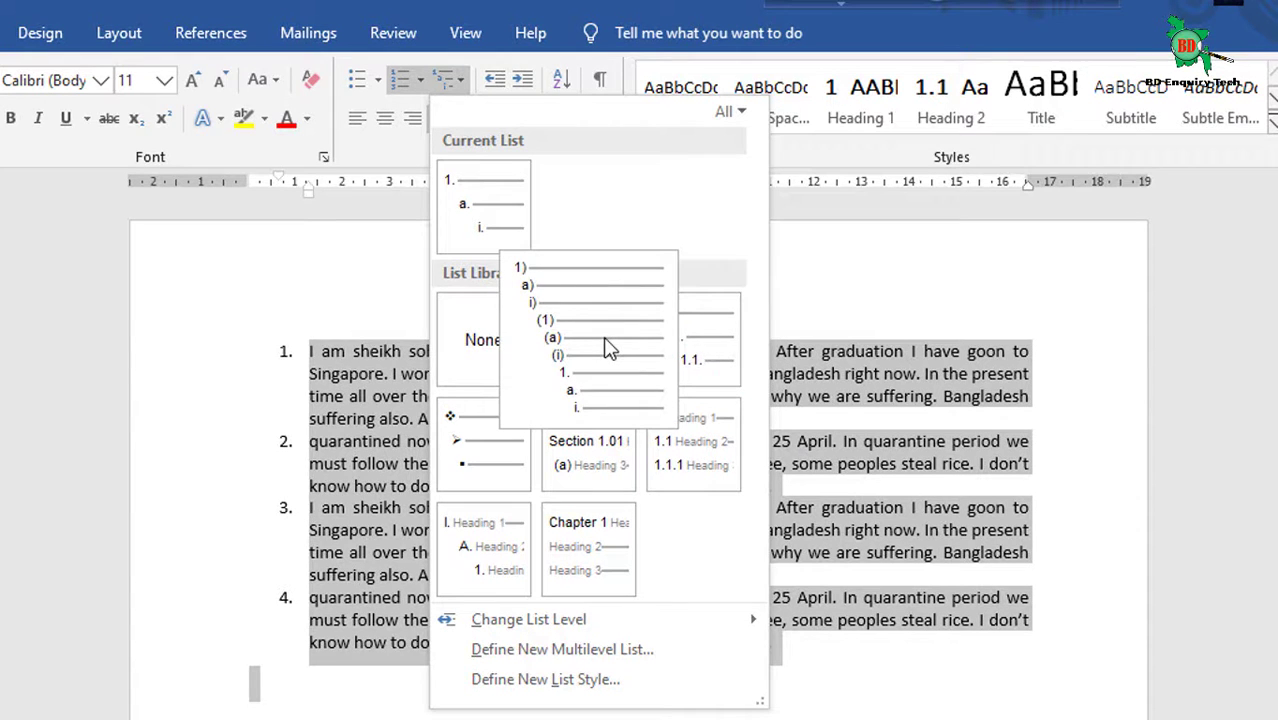
{"action": "left_click", "coordinate": [609, 348]}
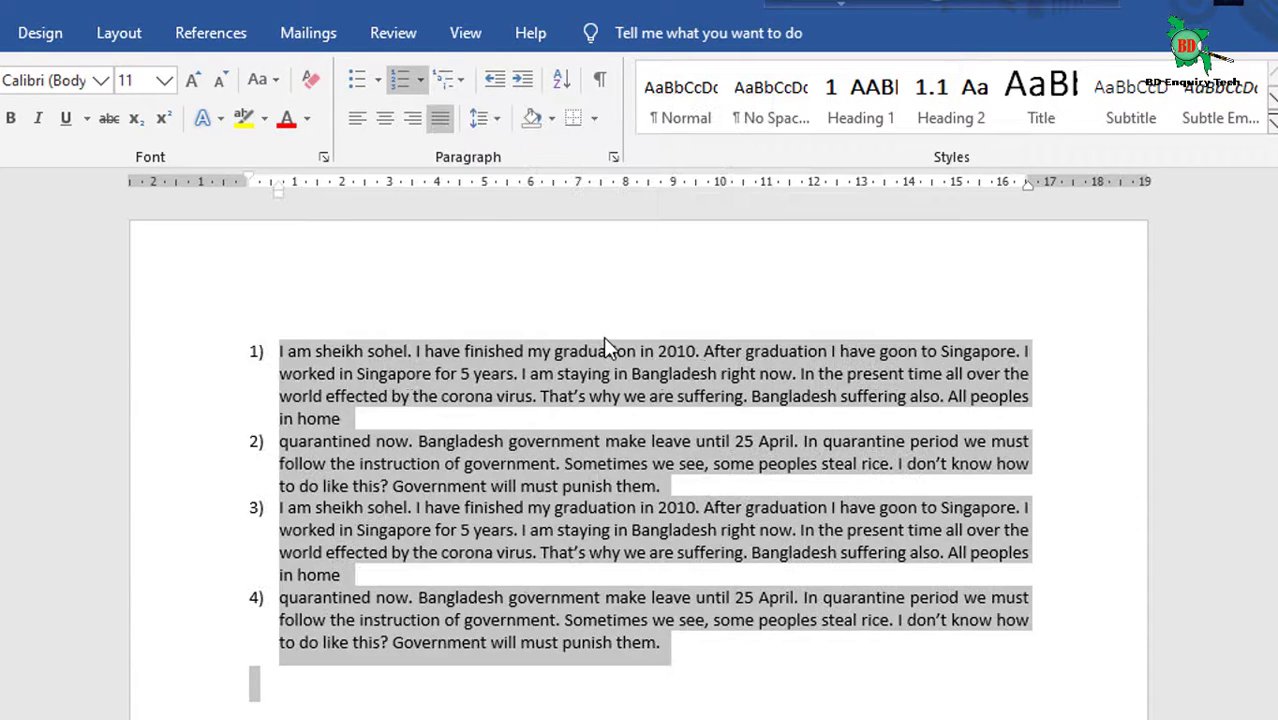
Add sub-items a) 'salkasjf askfj', b) 'lkdsfhg slk ghsdgf' and c) 'skjg' under item 1
{"action": "left_click", "coordinate": [391, 418]}
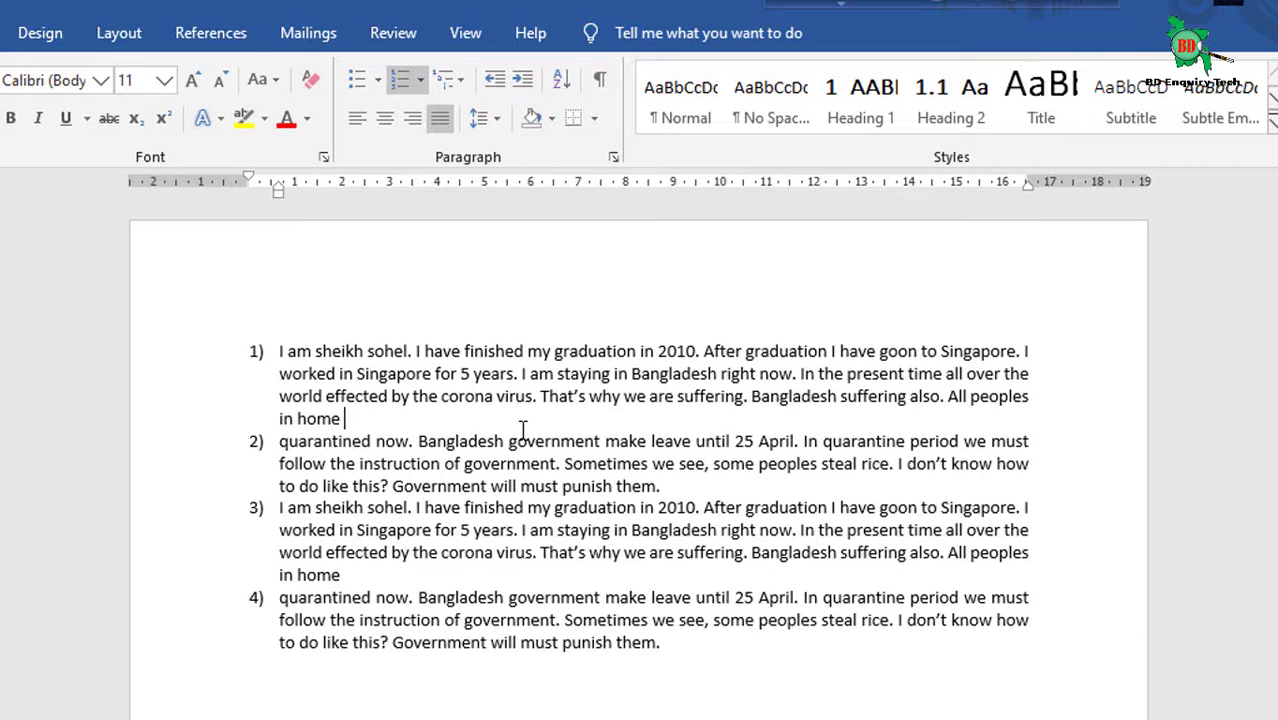
{"action": "key", "text": "Return"}
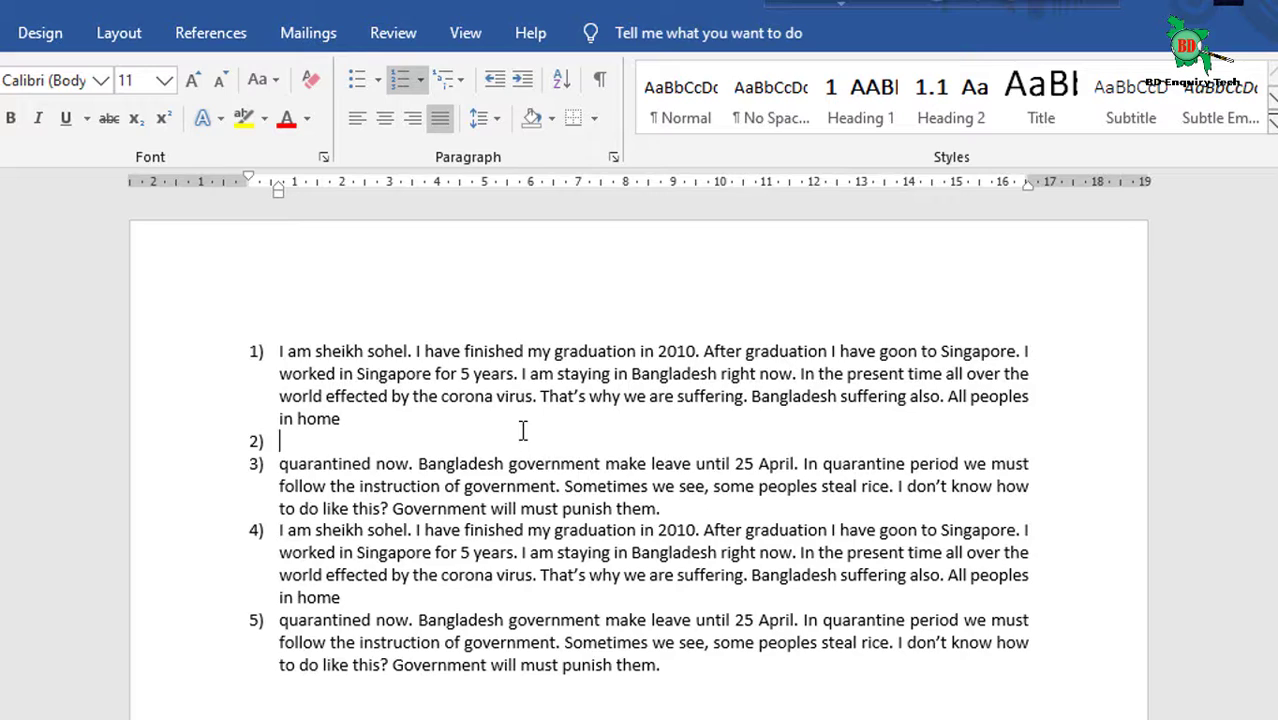
{"action": "key", "text": "Tab"}
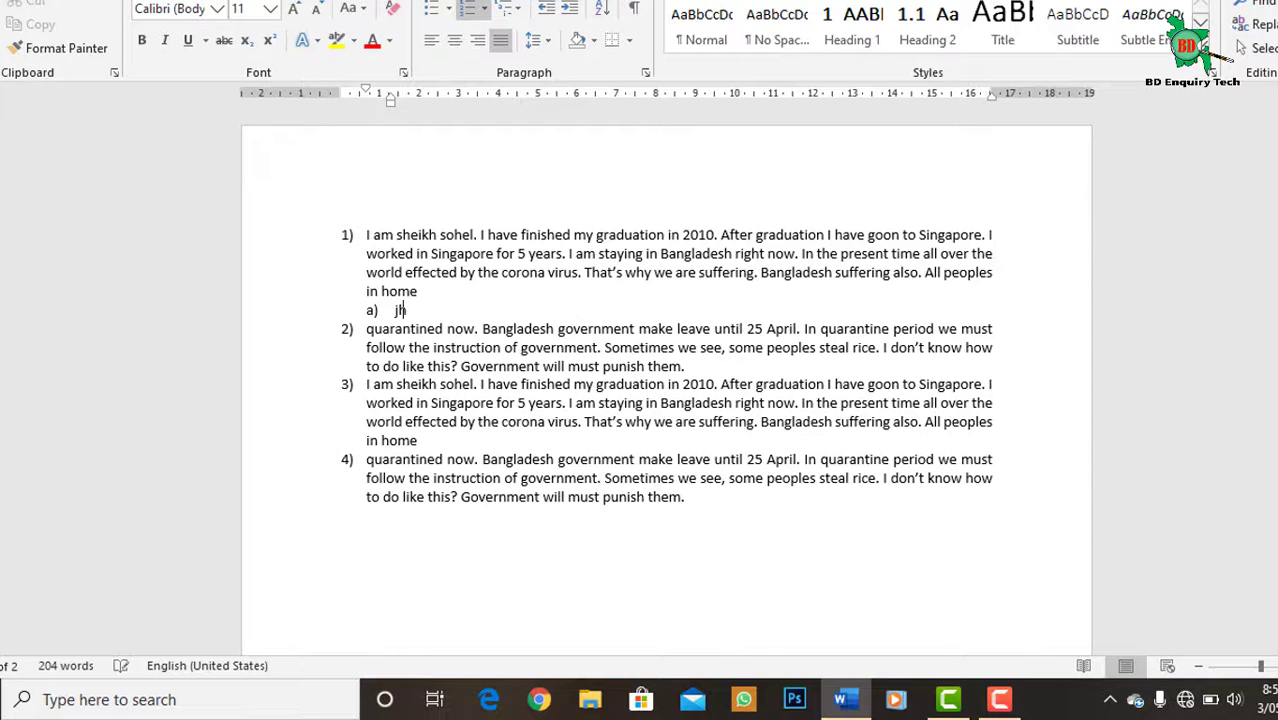
{"action": "type", "text": " salkasjf askfj"}
{"action": "key", "text": "Return"}
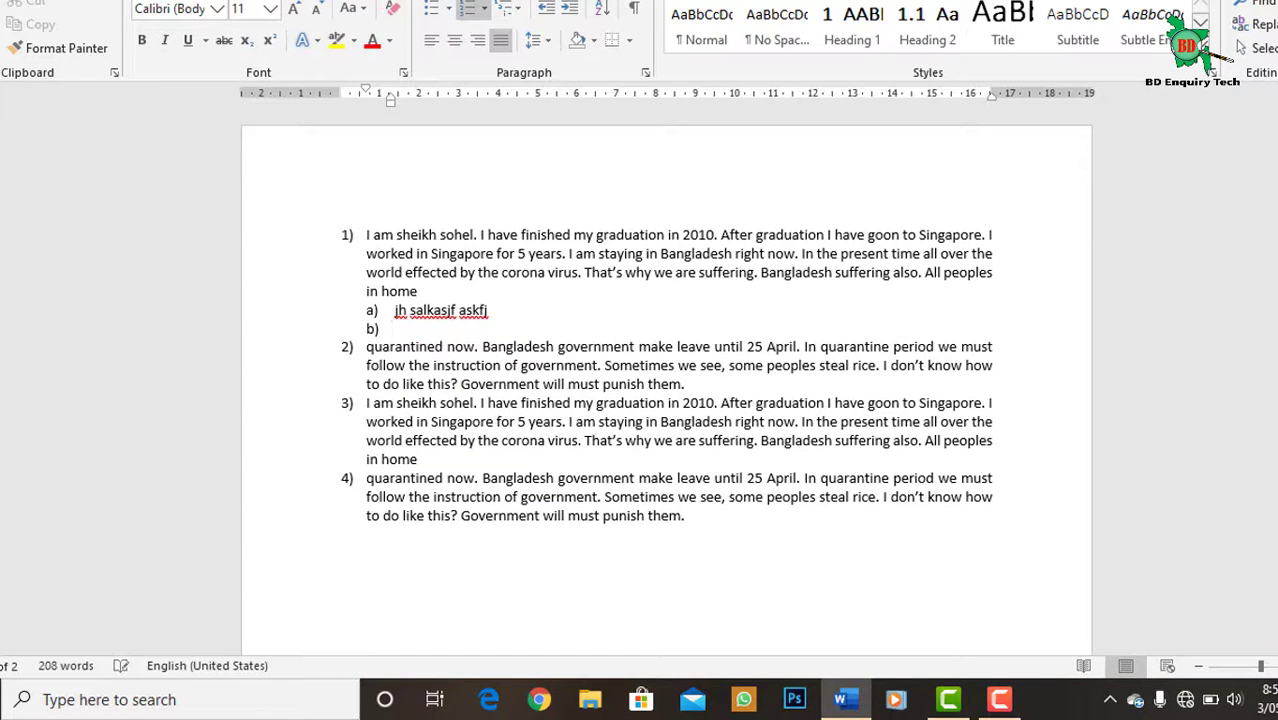
{"action": "type", "text": "lkdsfhg slk ghsdgf"}
{"action": "key", "text": "Return"}
{"action": "type", "text": "slkg js"}
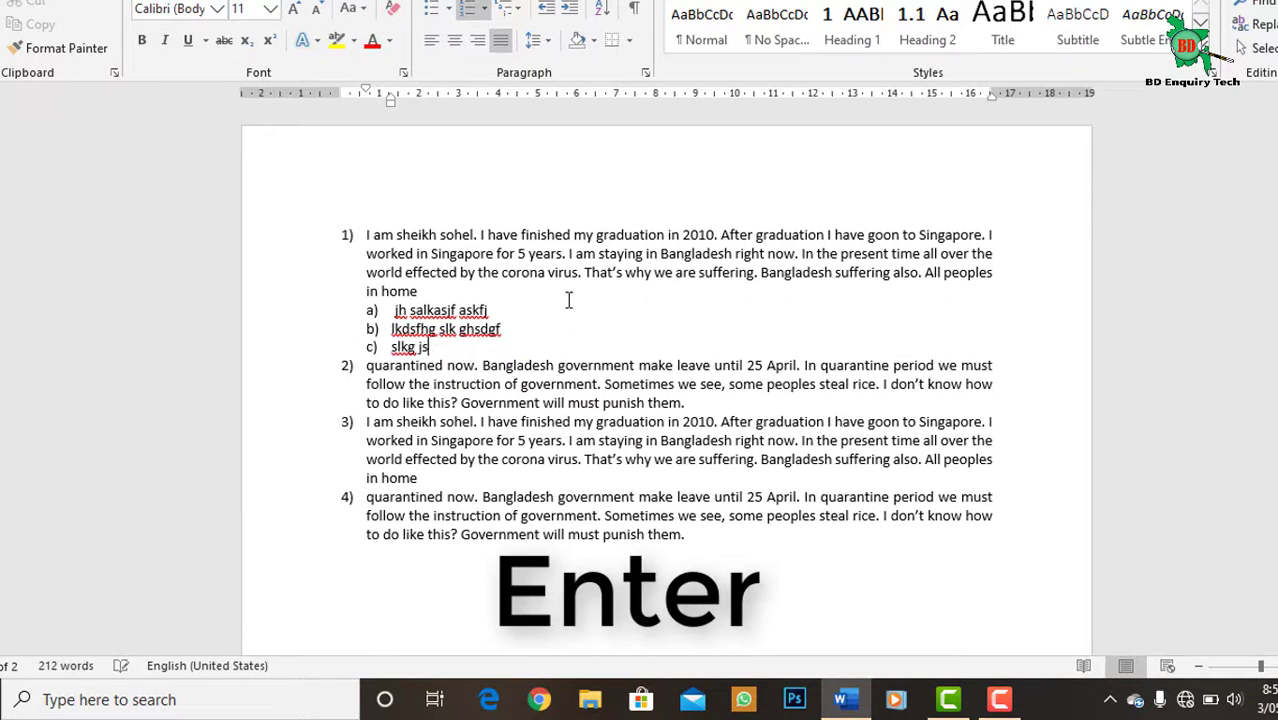
{"action": "type", "text": "kjg"}
End the sub-list with an unnumbered blank line, then select the whole document
{"action": "key", "text": "Return"}
{"action": "key", "text": "Return"}
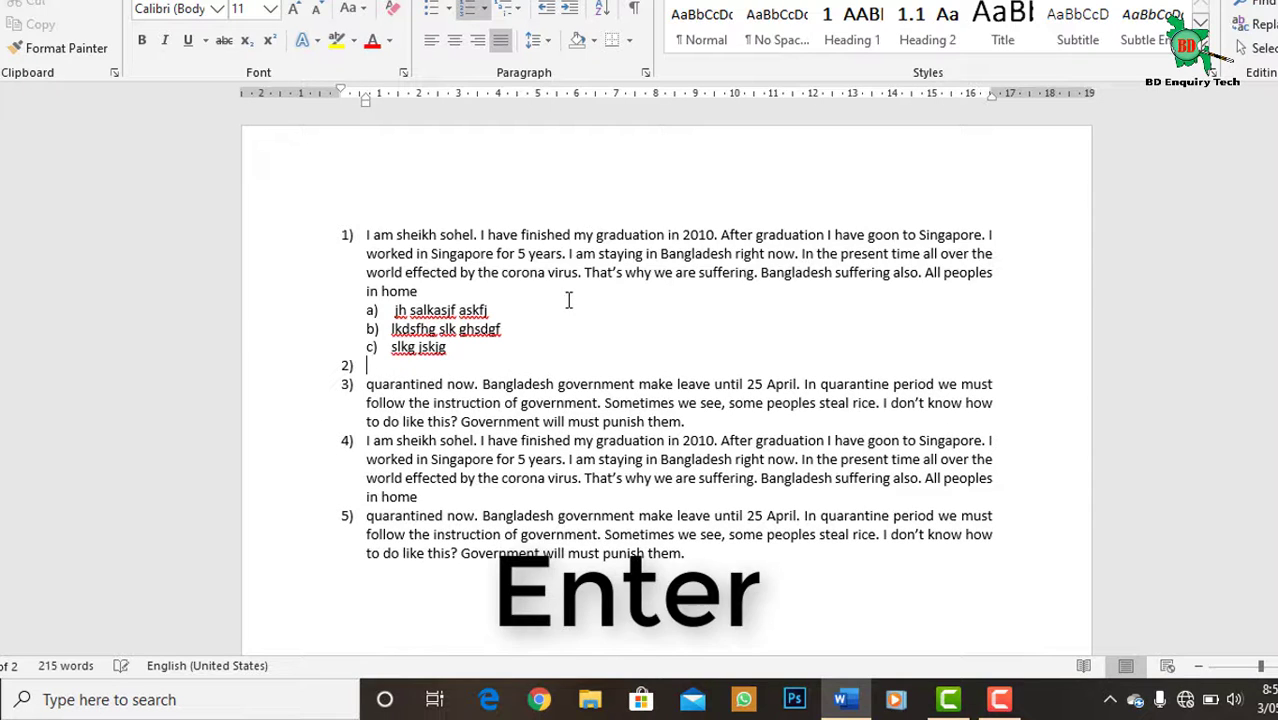
{"action": "key", "text": "Return"}
{"action": "key", "text": "Return"}
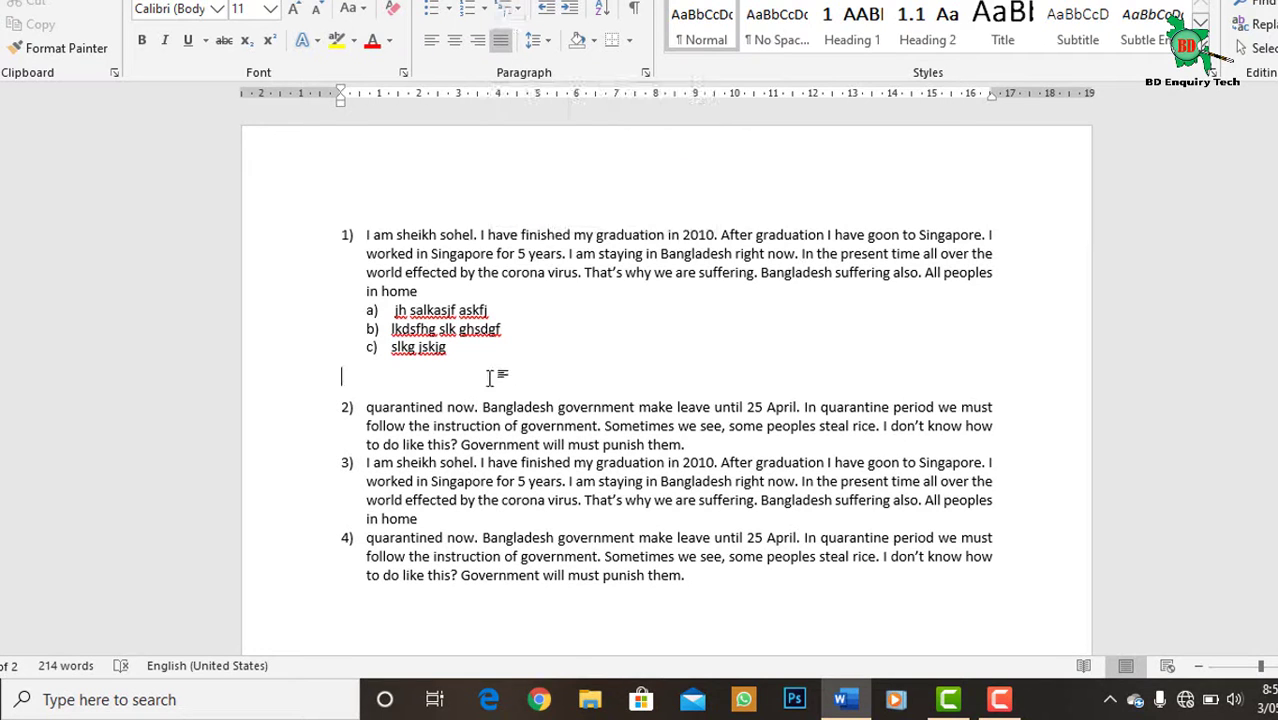
{"action": "double_click", "coordinate": [432, 348]}
{"action": "left_click_drag", "start_coordinate": [465, 357], "coordinate": [481, 372]}
{"action": "key", "text": "ctrl+a"}
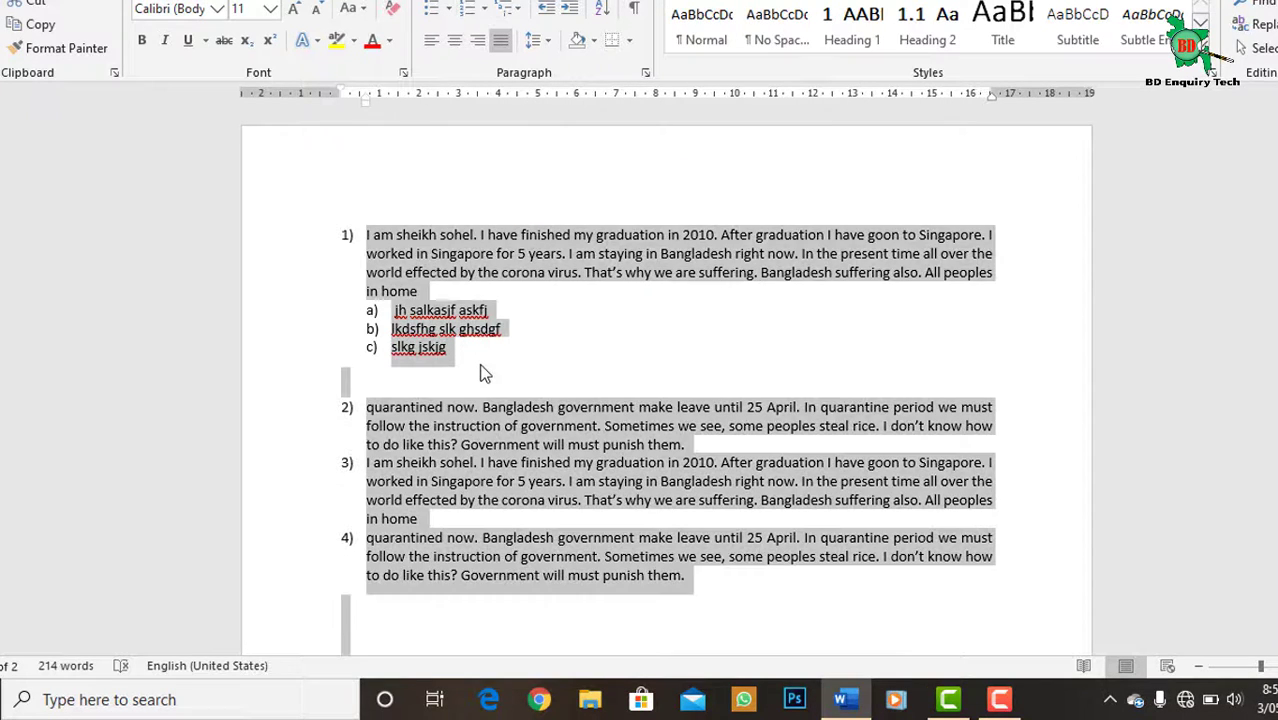
Clear all formatting and delete the three short gibberish lines
{"action": "left_click", "coordinate": [393, 9]}
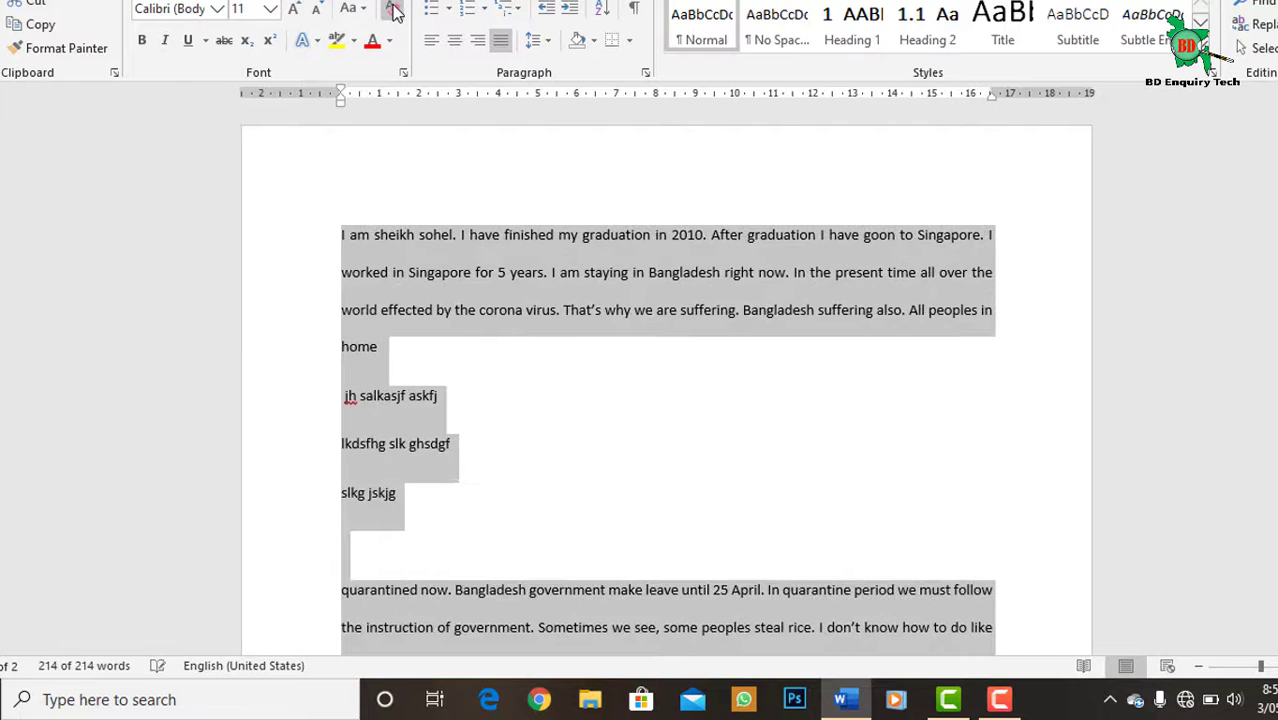
{"action": "left_click", "coordinate": [502, 488]}
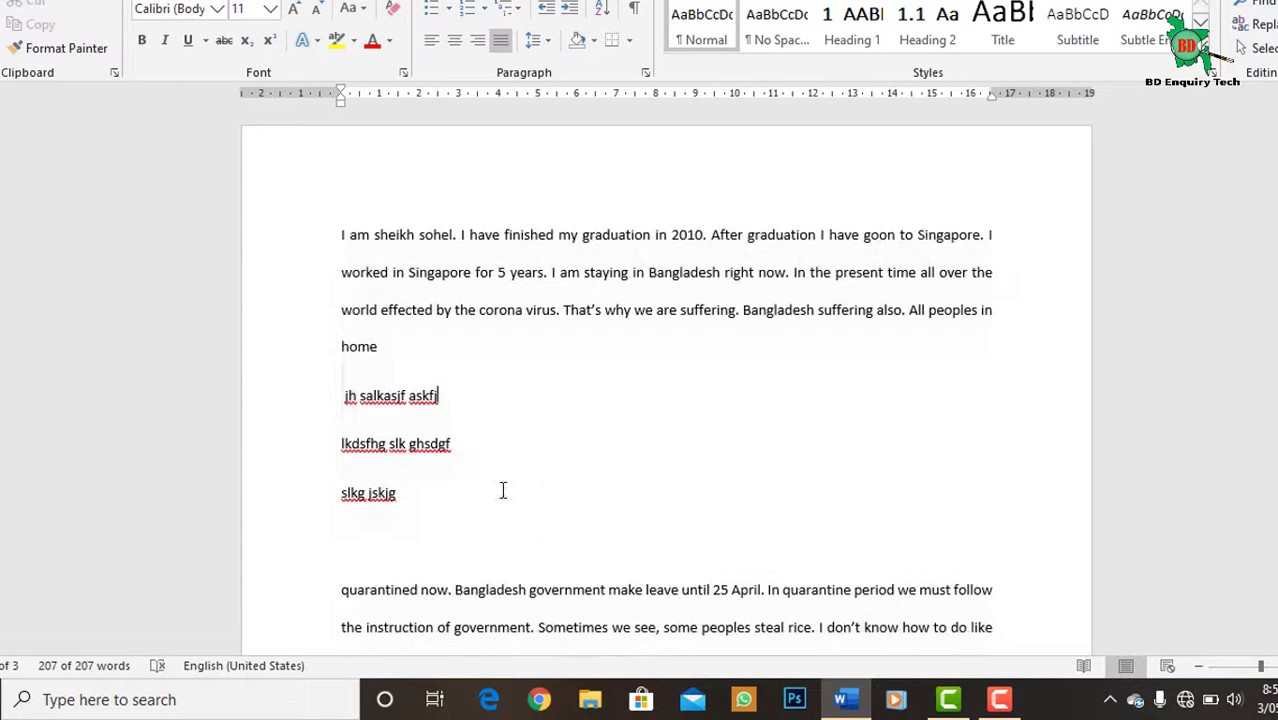
{"action": "left_click_drag", "start_coordinate": [445, 517], "coordinate": [308, 397]}
{"action": "key", "text": "BackSpace"}
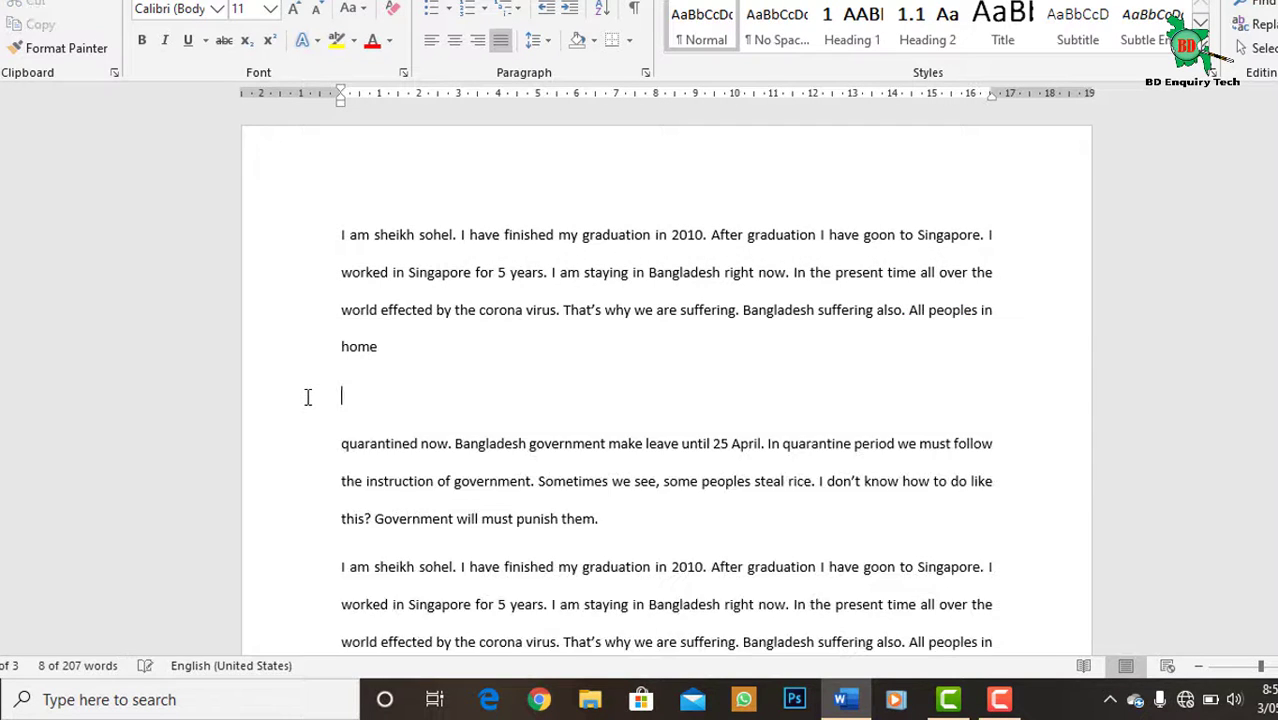
{"action": "key", "text": "BackSpace"}
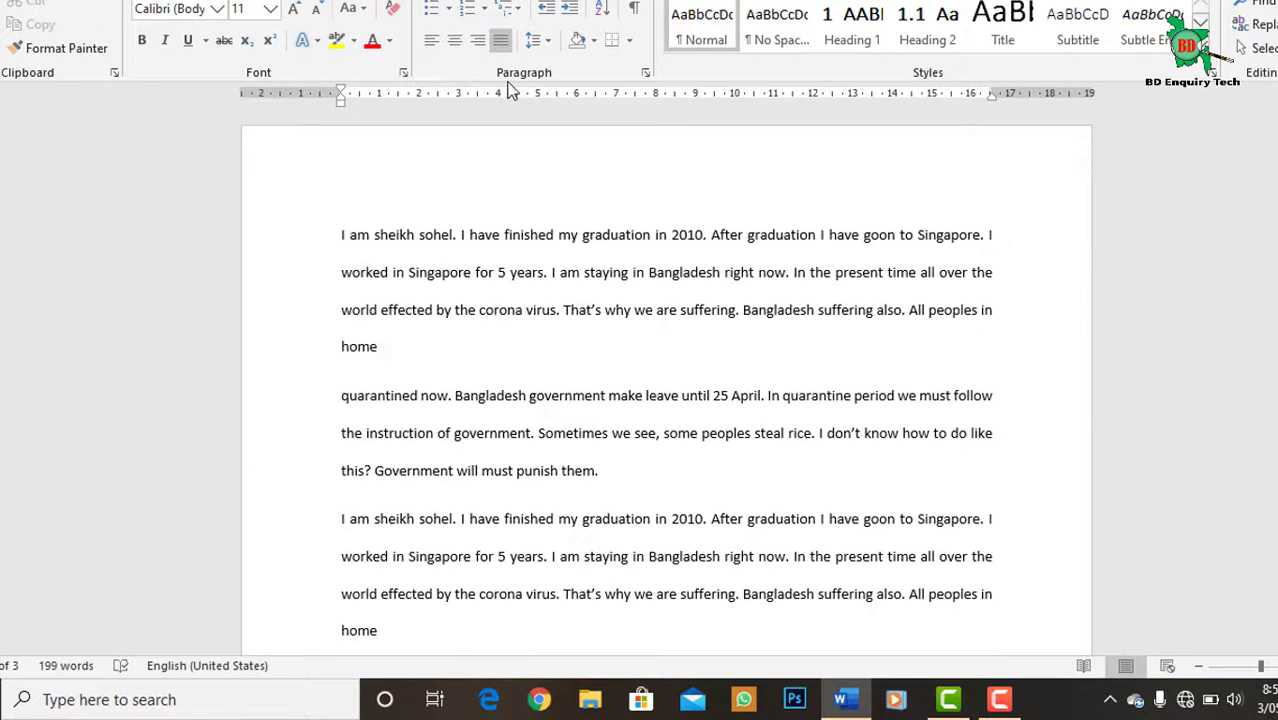
Select the whole document and increase its indent
{"action": "left_click", "coordinate": [312, 228]}
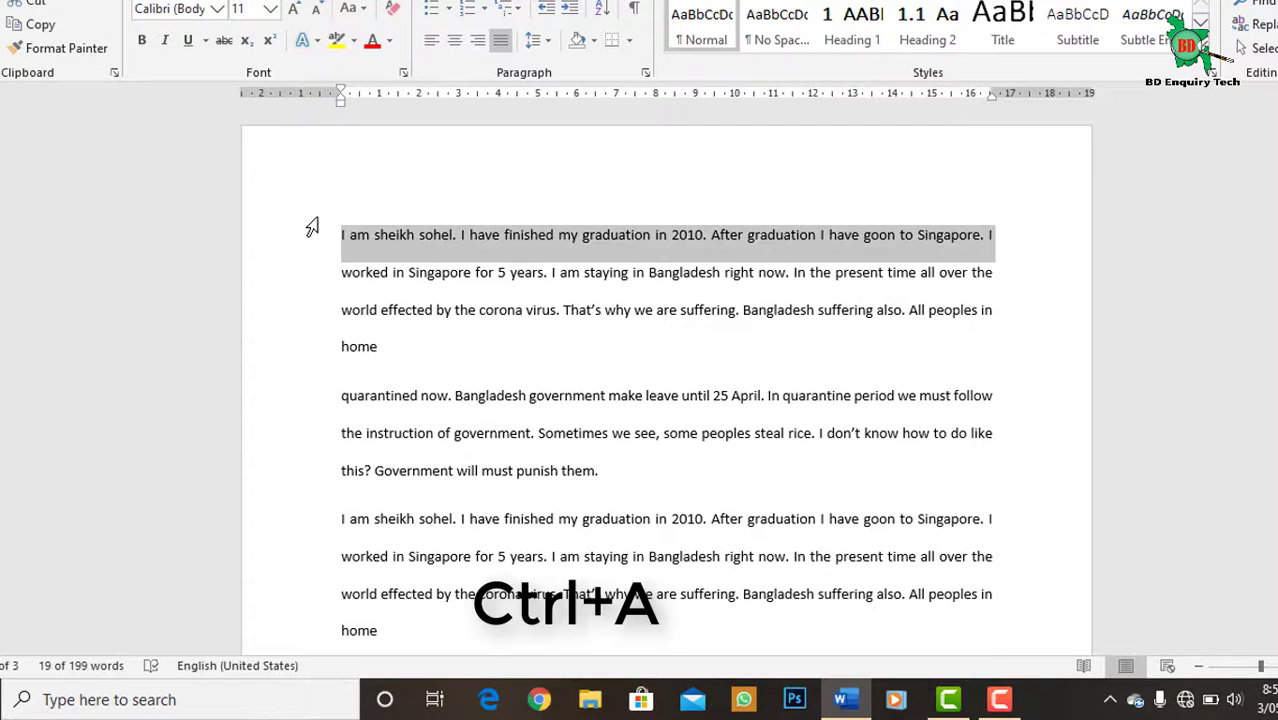
{"action": "key", "text": "ctrl+a"}
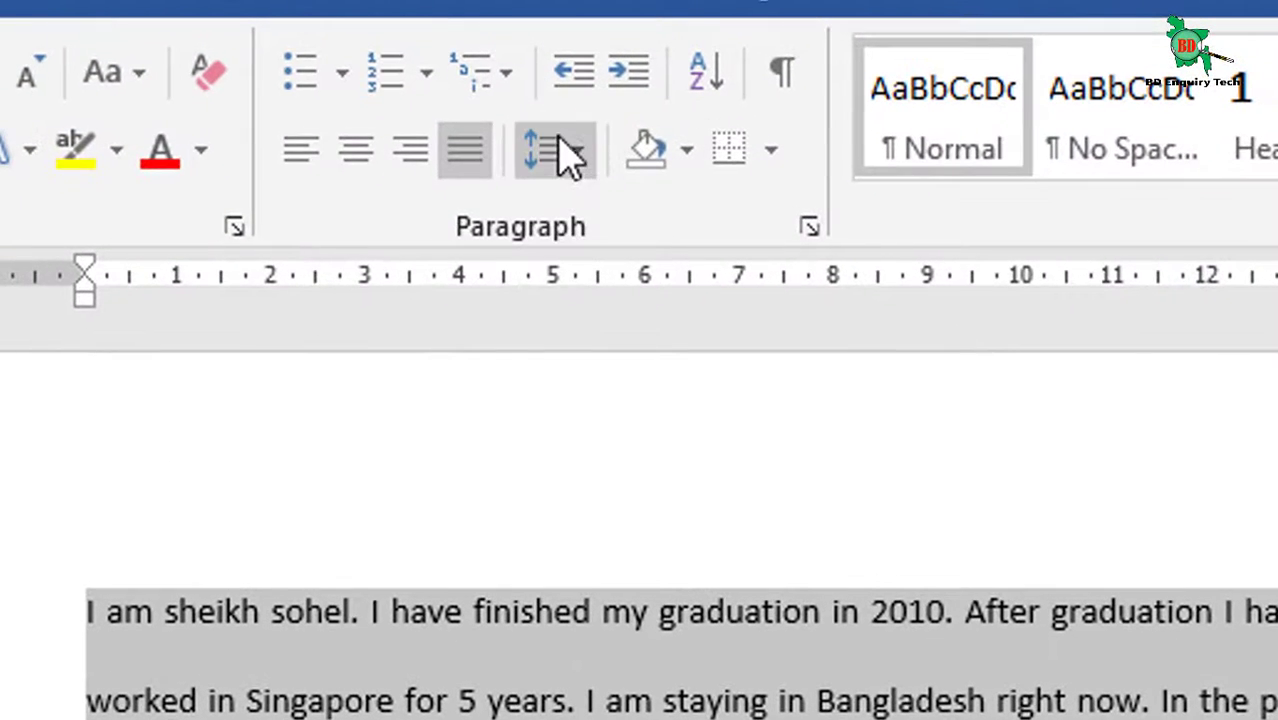
{"action": "left_click", "coordinate": [582, 85]}
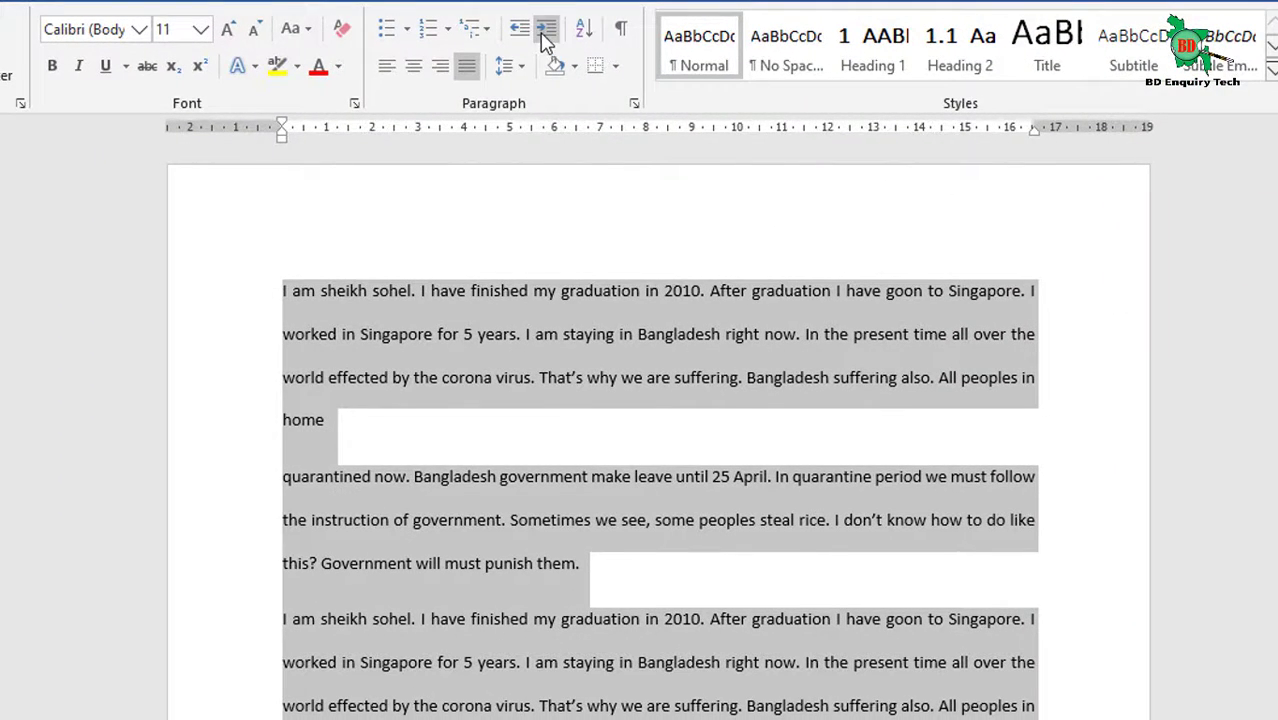
{"action": "left_click", "coordinate": [545, 30]}
Indent five steps, back out seven, then three in and three out to the left margin
{"action": "left_click", "coordinate": [545, 30]}
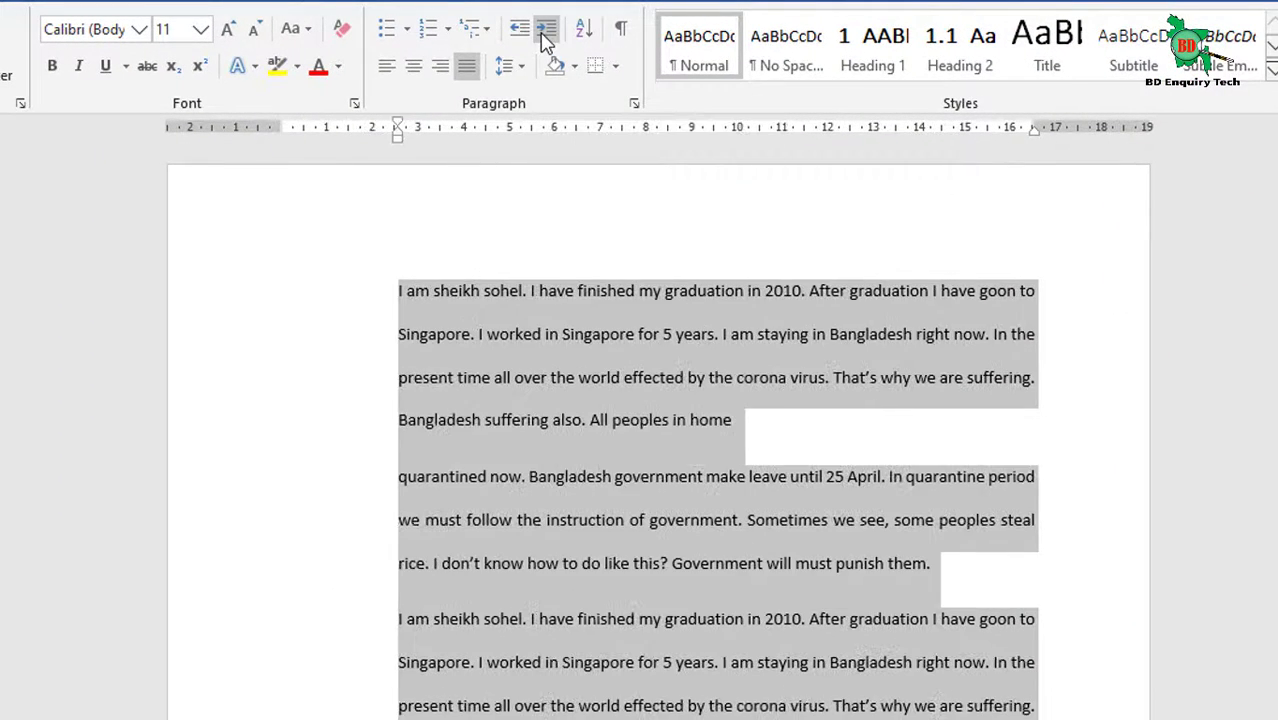
{"action": "left_click", "coordinate": [545, 30]}
{"action": "left_click", "coordinate": [545, 30]}
{"action": "left_click", "coordinate": [545, 30]}
{"action": "left_click", "coordinate": [545, 30]}
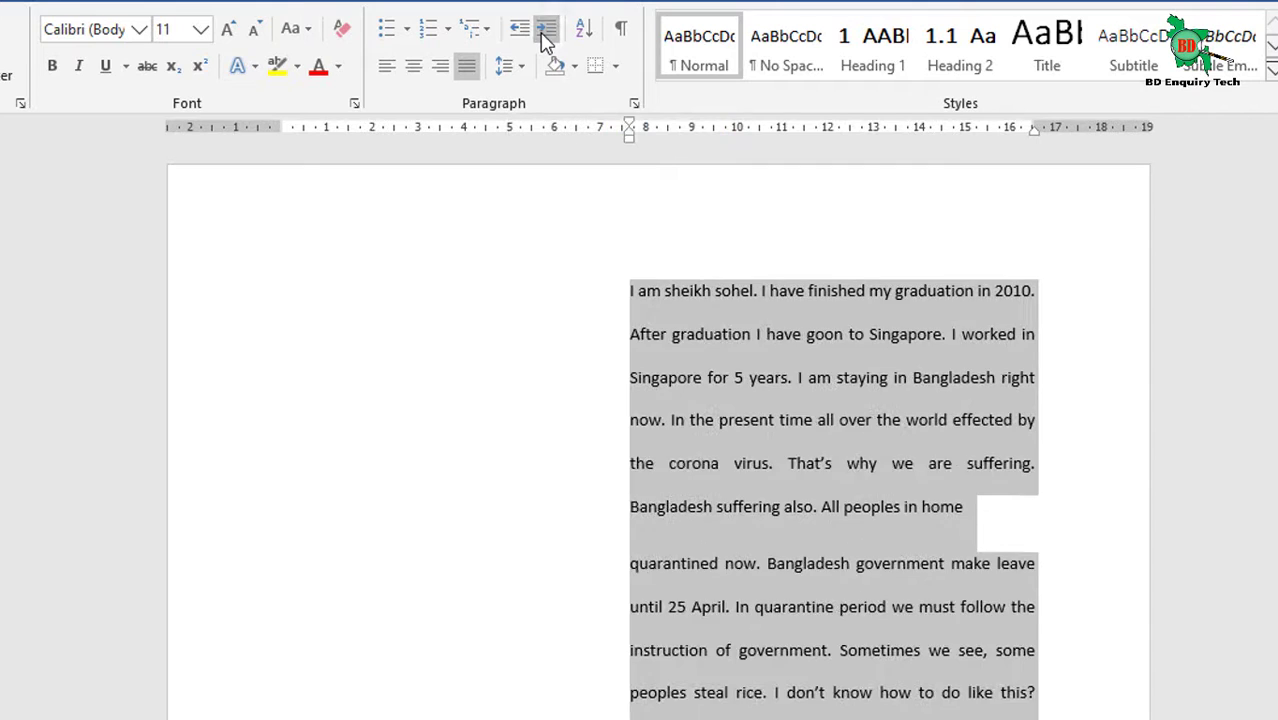
{"action": "left_click", "coordinate": [545, 30]}
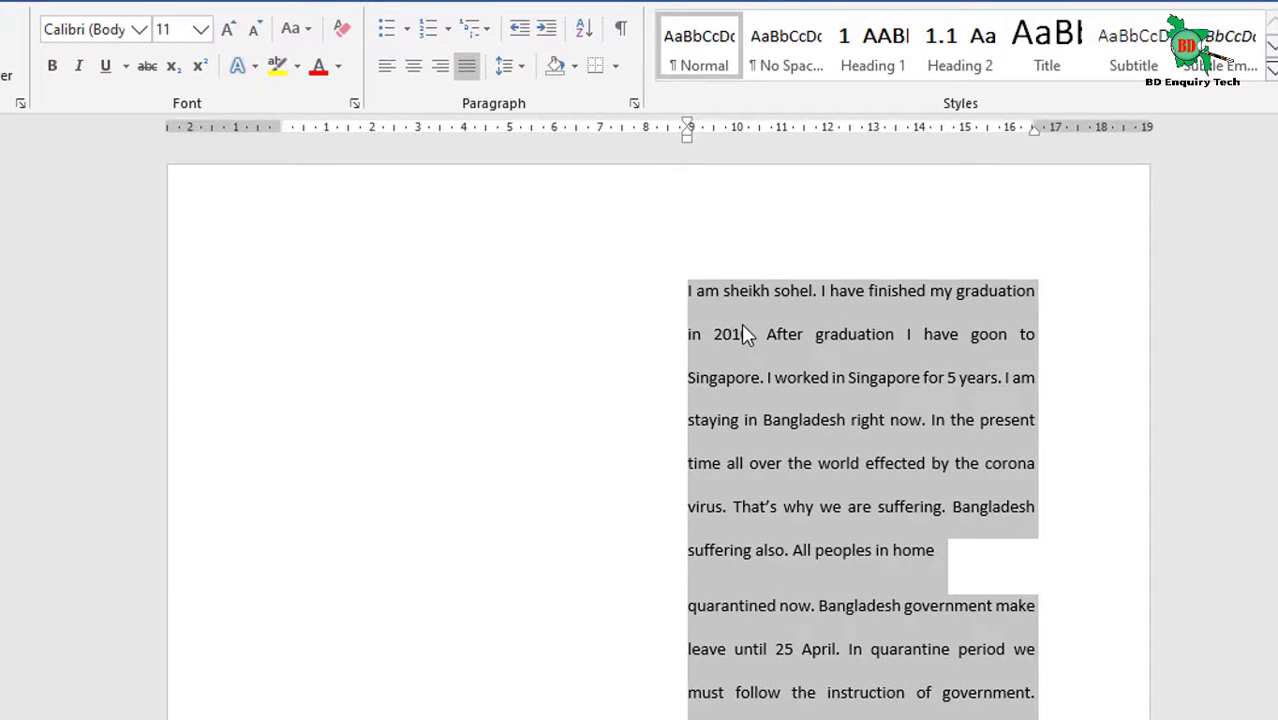
{"action": "left_click", "coordinate": [520, 28]}
{"action": "left_click", "coordinate": [520, 28]}
{"action": "left_click", "coordinate": [520, 28]}
{"action": "left_click", "coordinate": [520, 28]}
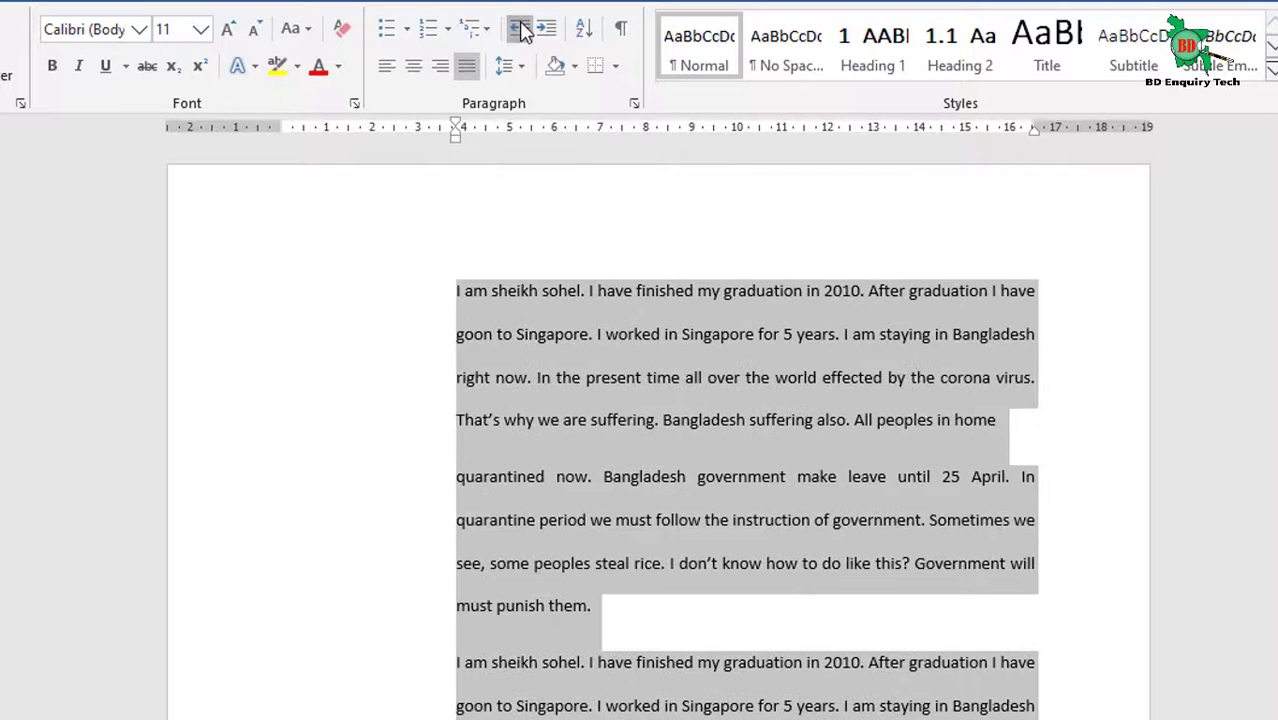
{"action": "left_click", "coordinate": [520, 28]}
{"action": "left_click", "coordinate": [520, 28]}
{"action": "left_click", "coordinate": [520, 28]}
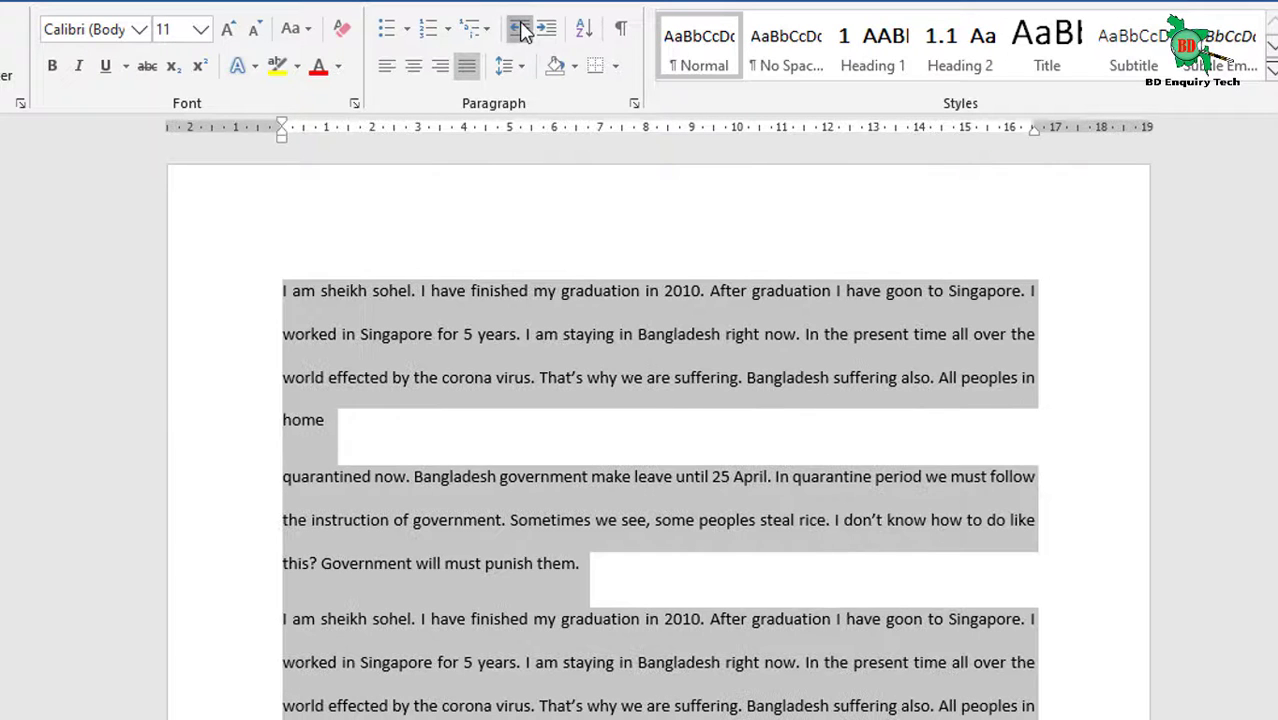
{"action": "left_click", "coordinate": [543, 29]}
{"action": "left_click", "coordinate": [543, 29]}
{"action": "left_click", "coordinate": [543, 29]}
{"action": "left_click", "coordinate": [543, 29]}
{"action": "left_click", "coordinate": [543, 29]}
{"action": "left_click", "coordinate": [543, 29]}
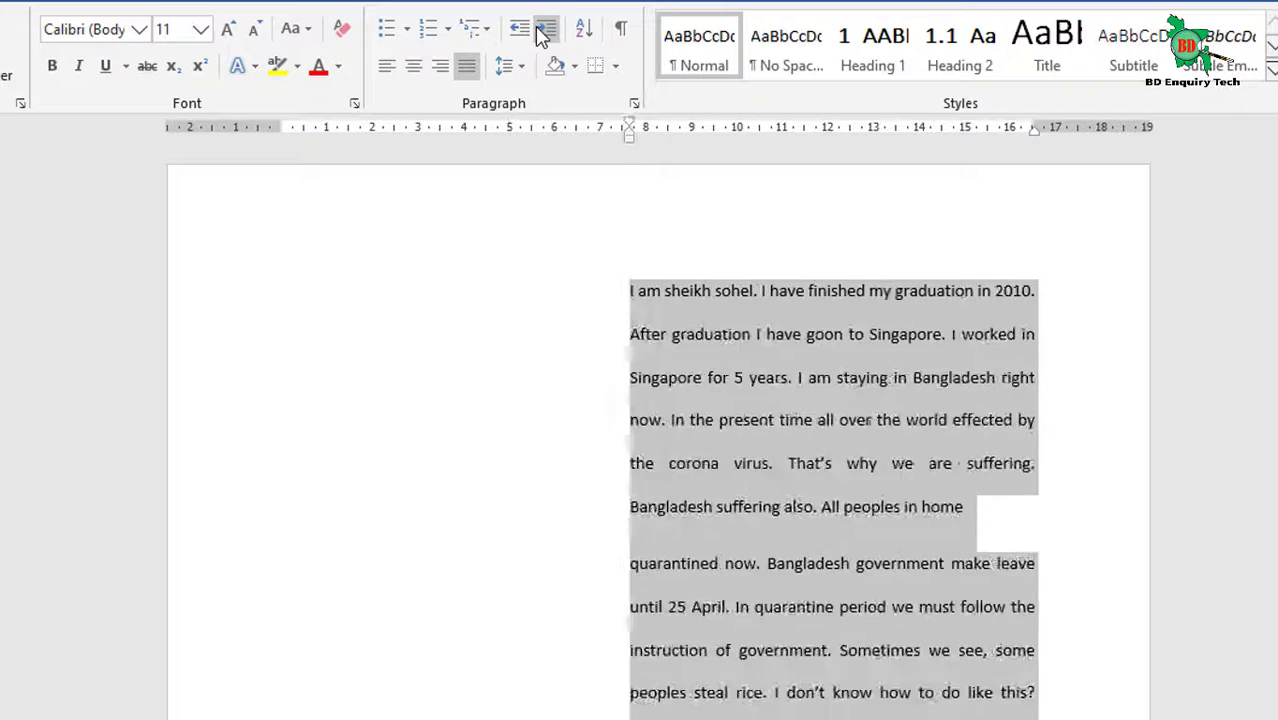
{"action": "left_click", "coordinate": [520, 30]}
{"action": "left_click", "coordinate": [520, 30]}
{"action": "left_click", "coordinate": [520, 30]}
{"action": "left_click", "coordinate": [520, 30]}
{"action": "left_click", "coordinate": [520, 30]}
{"action": "left_click", "coordinate": [520, 30]}
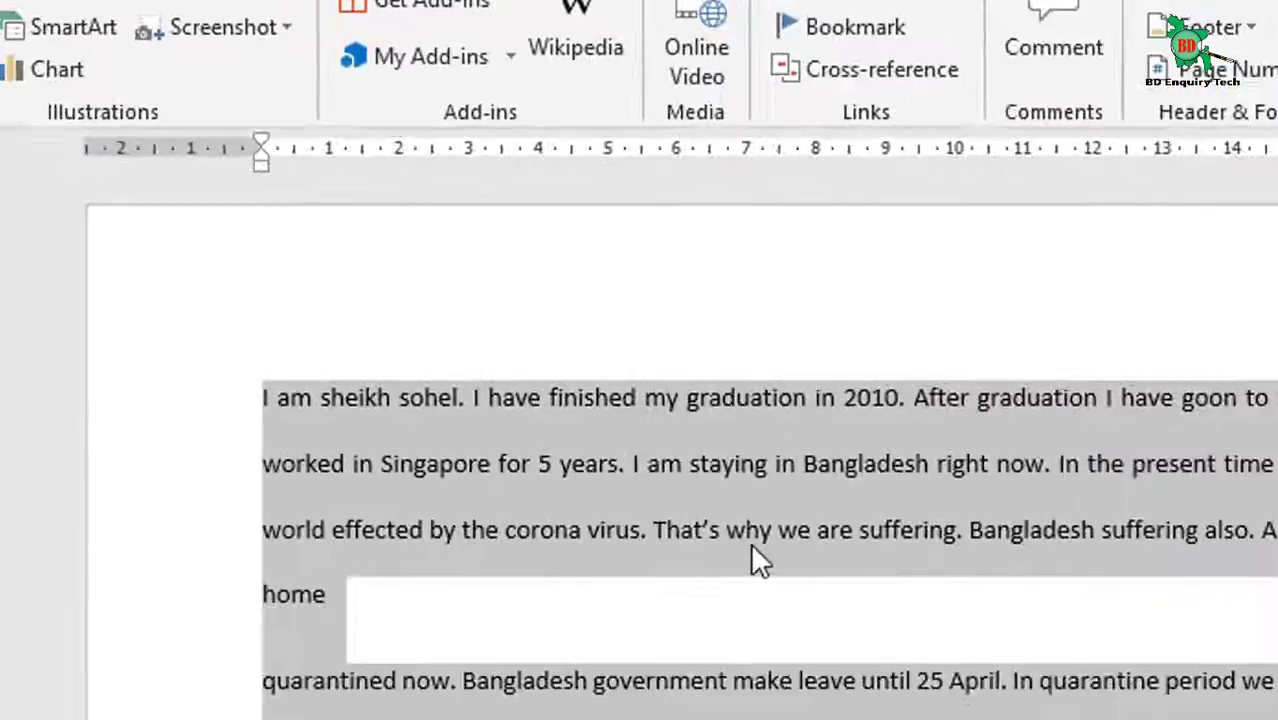
Sort the selected numbers 2, 1, 4, 3, 7 ascending by Number type
{"action": "scroll", "coordinate": [586, 354], "scroll_direction": "down", "scroll_amount": 3}
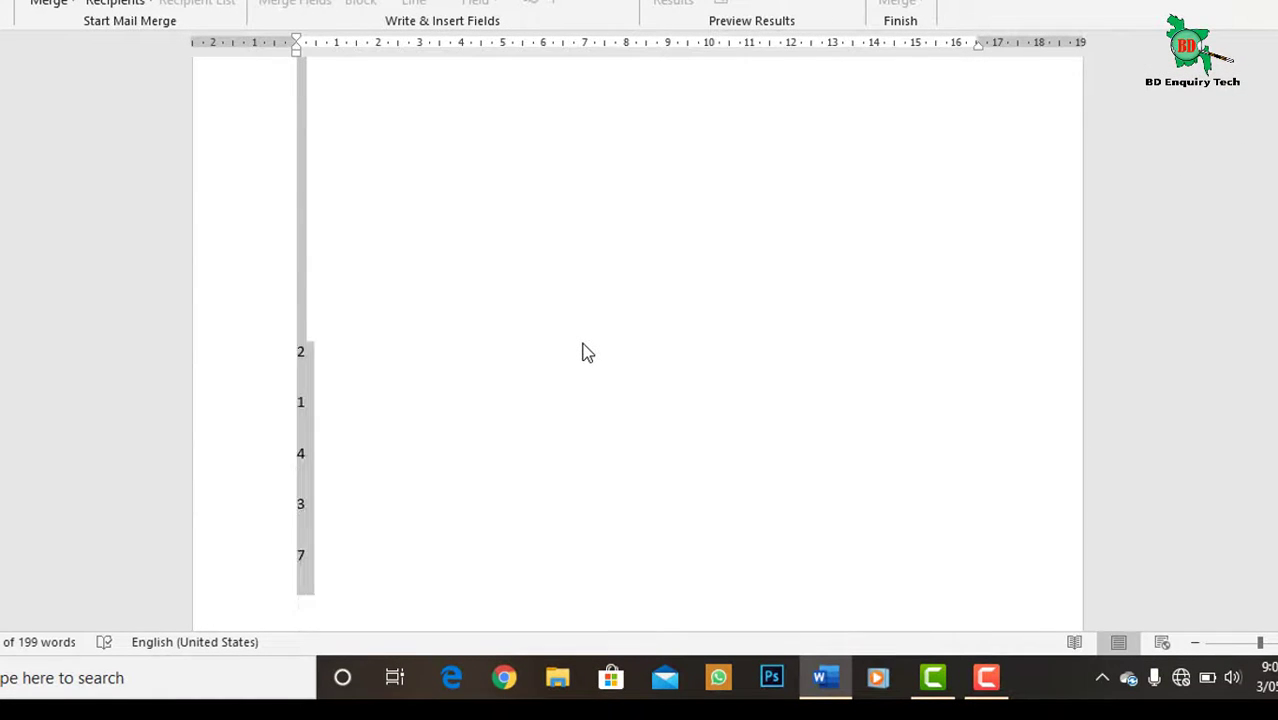
{"action": "scroll", "coordinate": [470, 325], "scroll_direction": "up", "scroll_amount": 3}
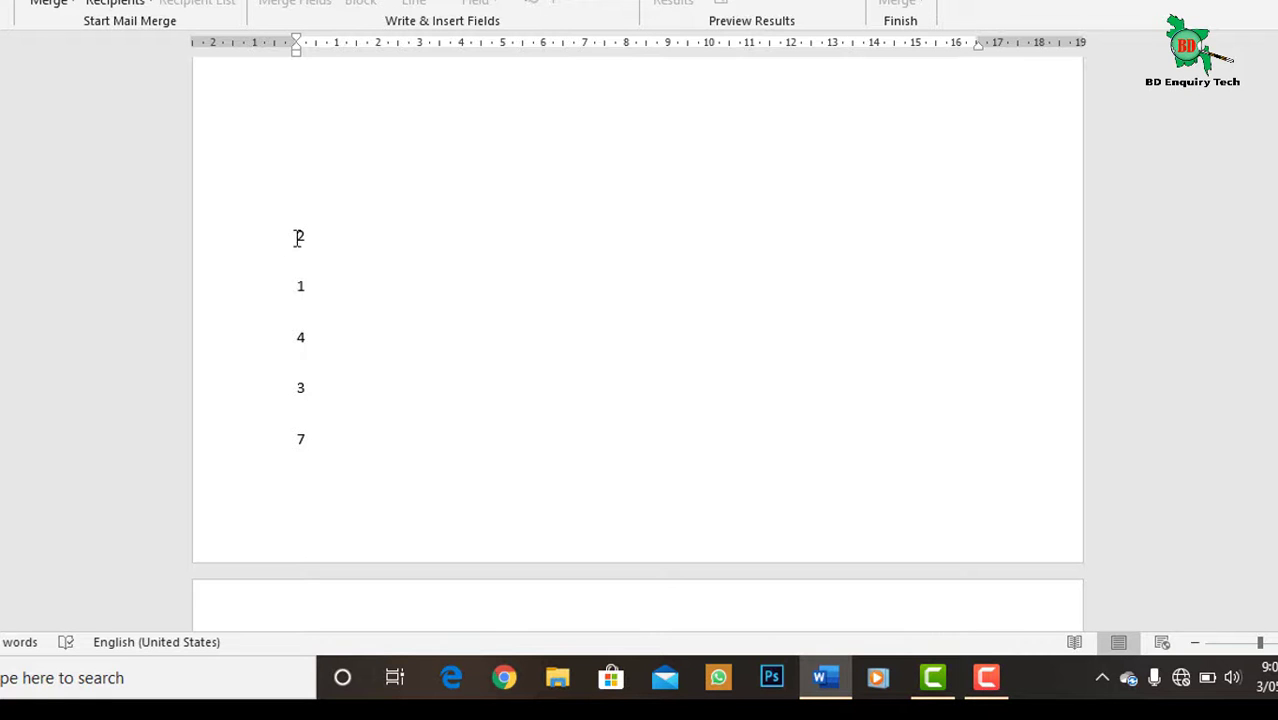
{"action": "left_click_drag", "start_coordinate": [298, 237], "coordinate": [345, 452]}
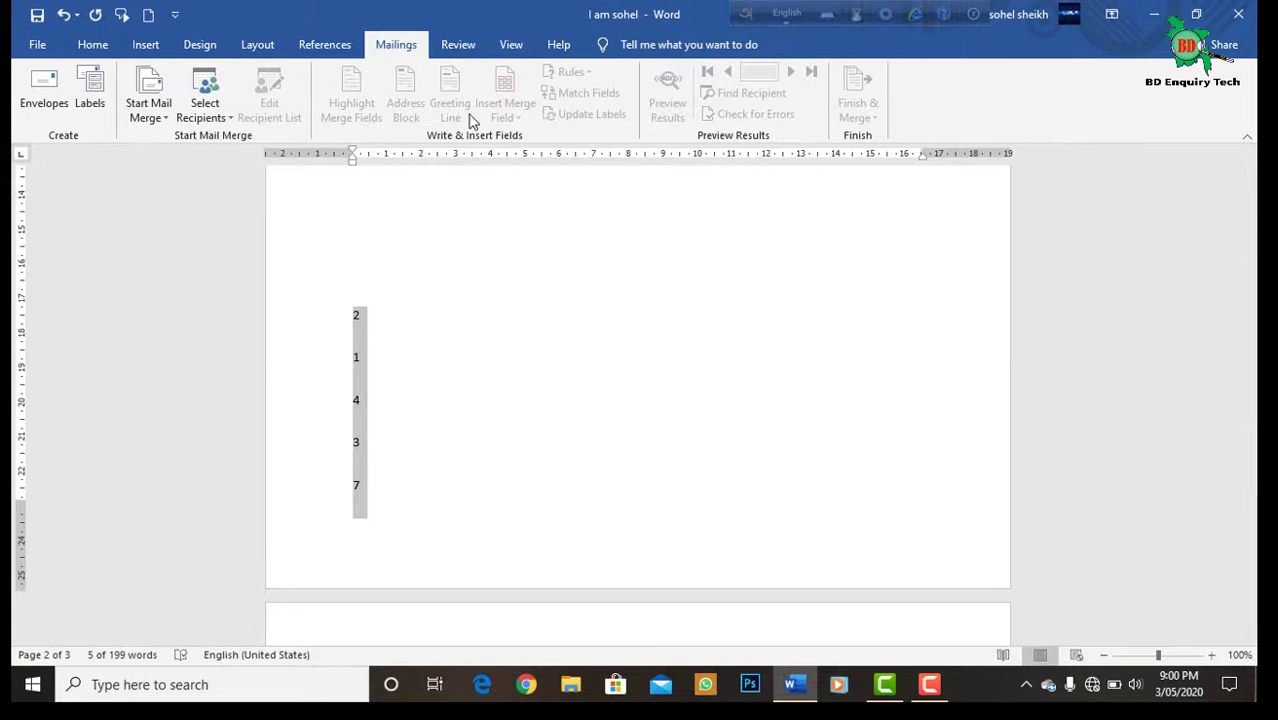
{"action": "left_click", "coordinate": [92, 47]}
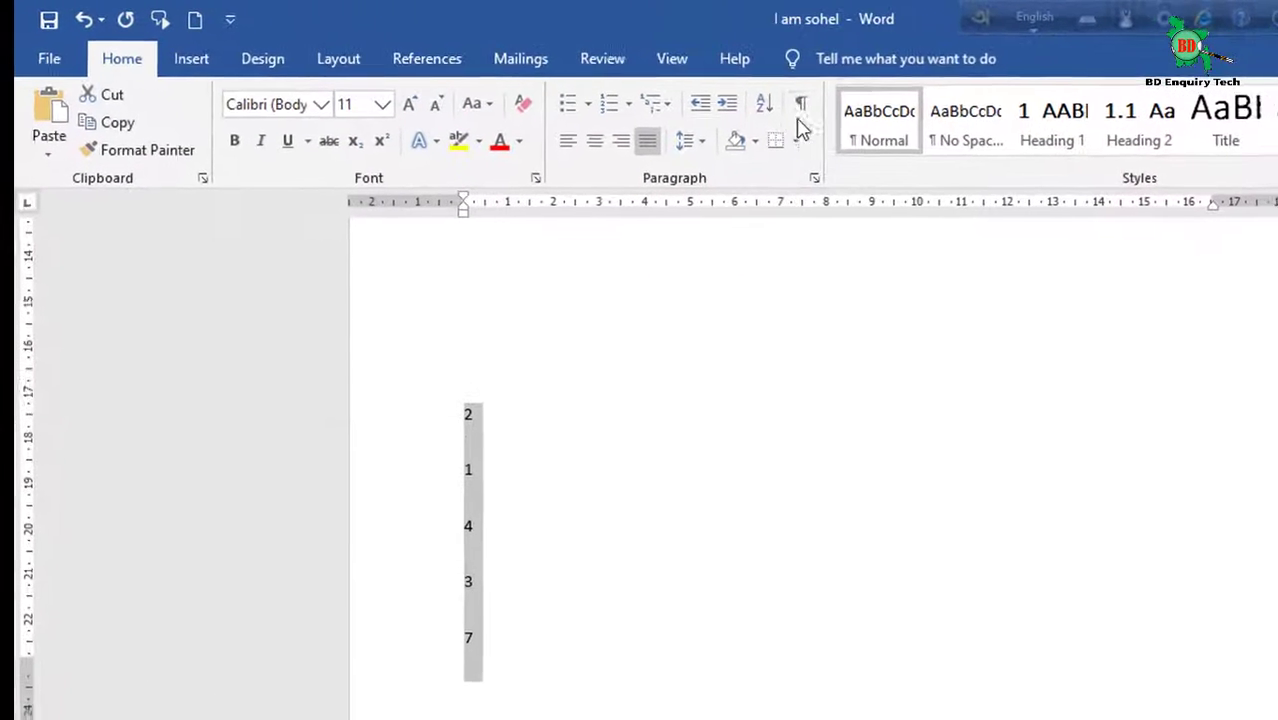
{"action": "left_click", "coordinate": [780, 108]}
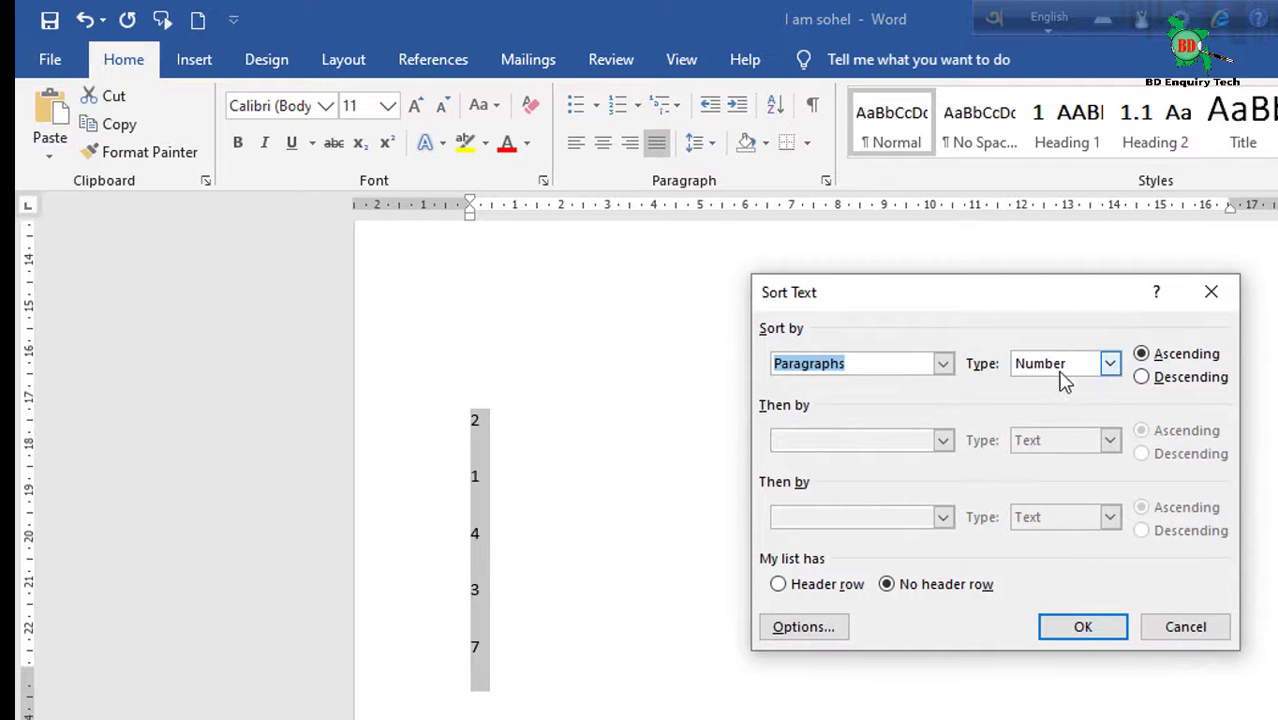
{"action": "left_click", "coordinate": [1110, 365]}
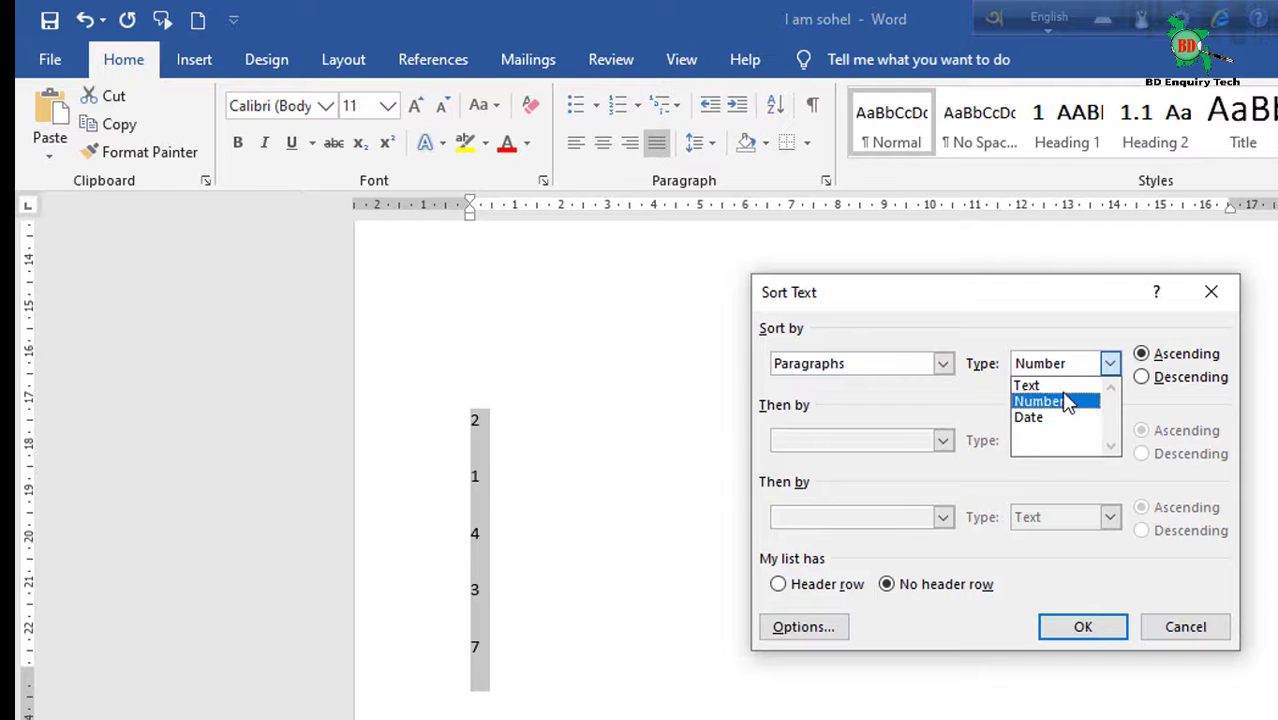
{"action": "left_click", "coordinate": [1070, 406]}
{"action": "left_click", "coordinate": [1167, 366]}
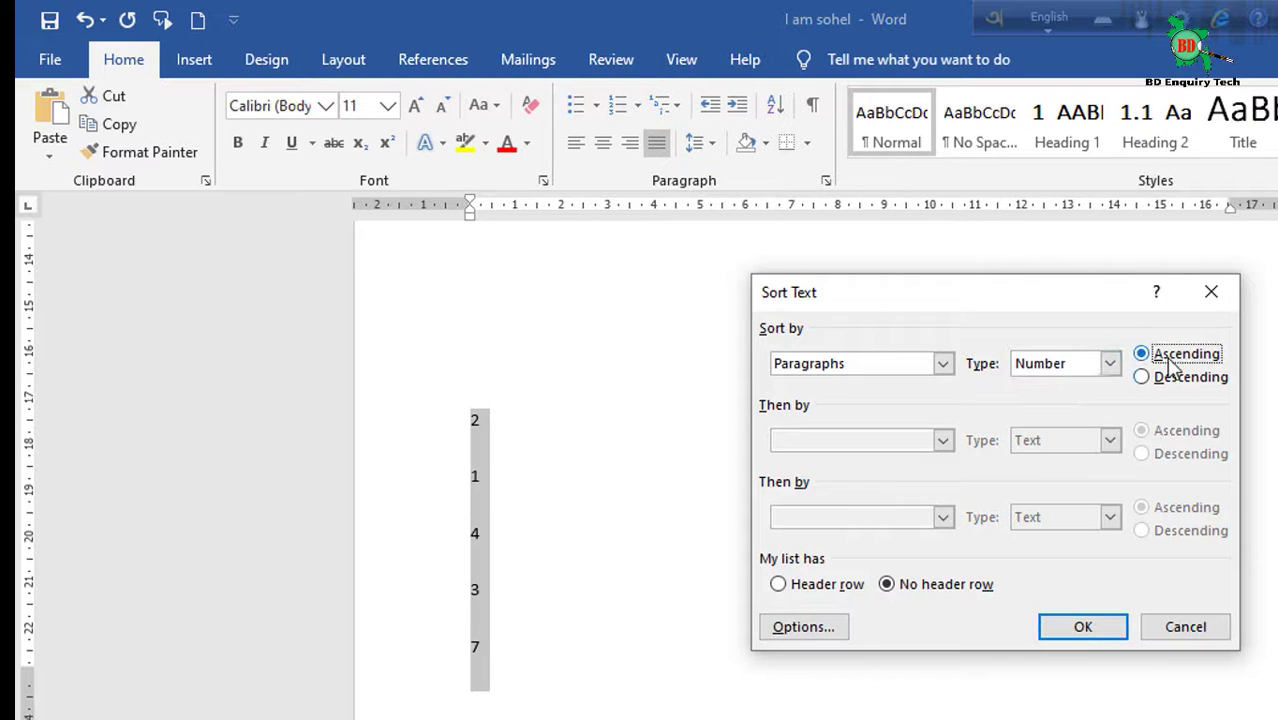
{"action": "left_click", "coordinate": [1070, 626]}
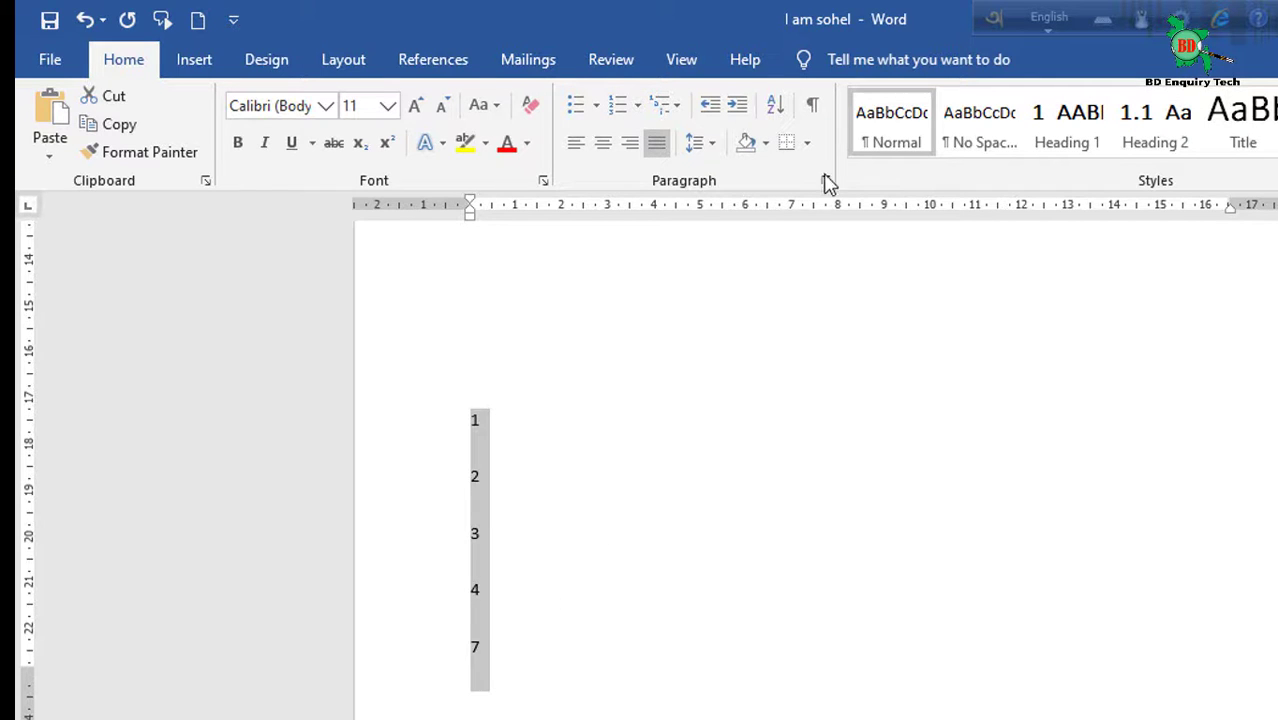
Re-sort the numbers in descending order to read 7, 4, 3, 2, 1
{"action": "left_click", "coordinate": [777, 106]}
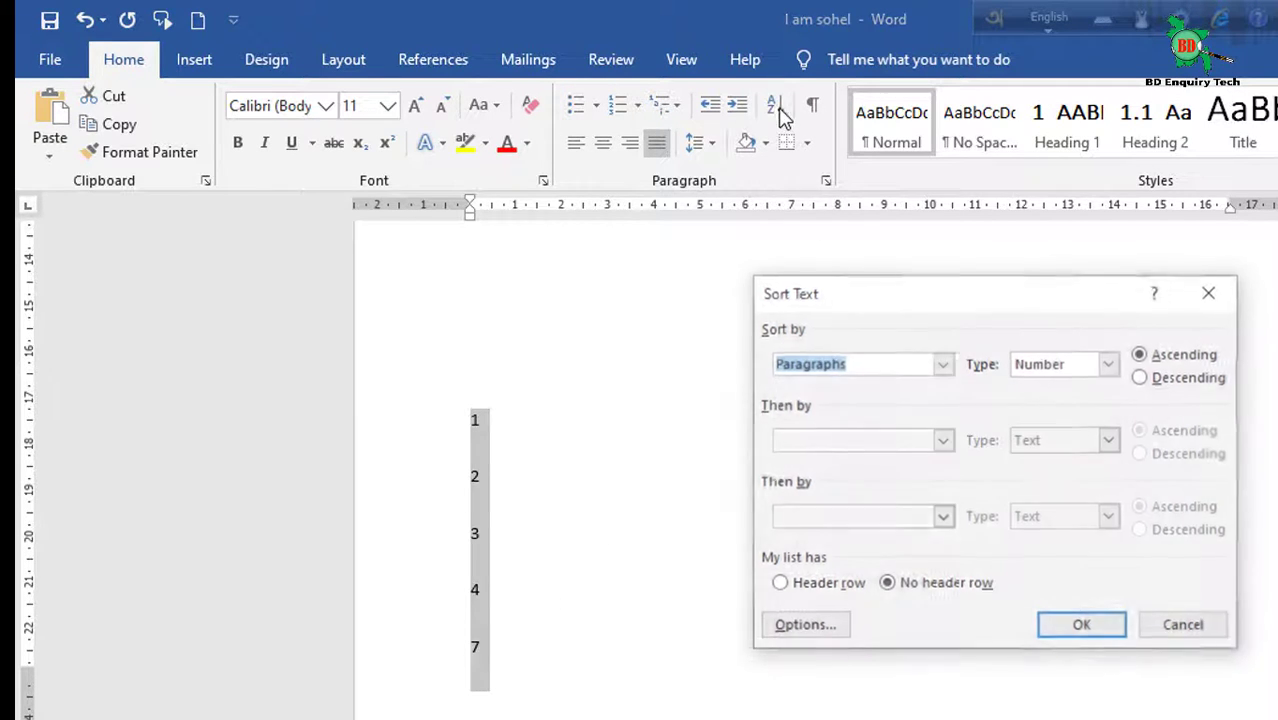
{"action": "left_click", "coordinate": [1147, 386]}
{"action": "left_click", "coordinate": [1093, 634]}
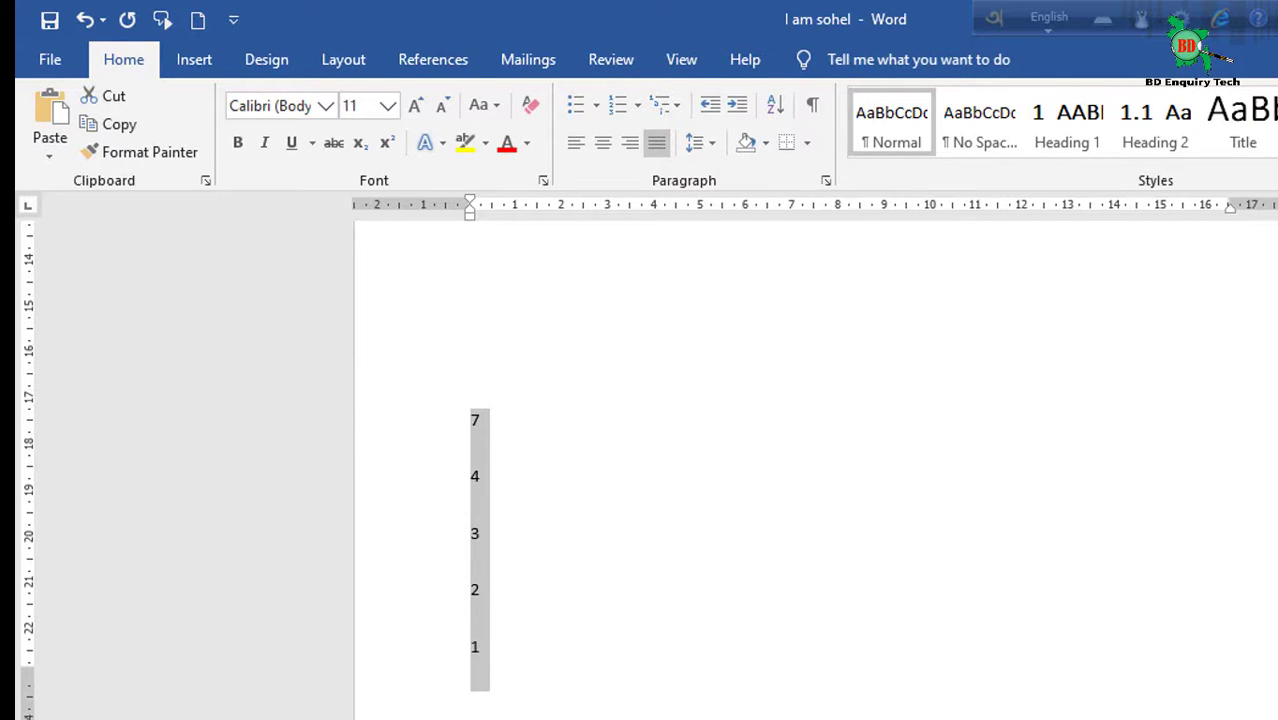
{"action": "scroll", "coordinate": [730, 488], "scroll_direction": "up", "scroll_amount": 1}
{"action": "scroll", "coordinate": [735, 482], "scroll_direction": "up", "scroll_amount": 3}
{"action": "scroll", "coordinate": [735, 482], "scroll_direction": "up", "scroll_amount": 3}
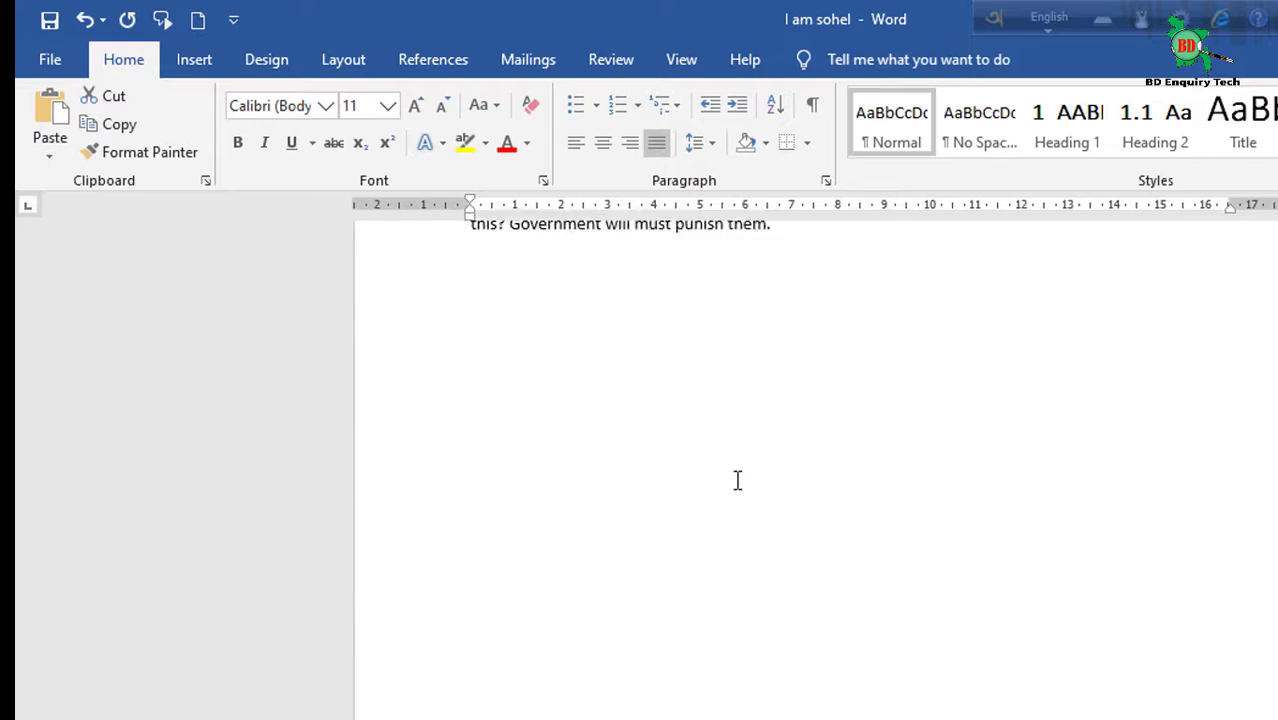
{"action": "scroll", "coordinate": [927, 323], "scroll_direction": "up", "scroll_amount": 3}
{"action": "scroll", "coordinate": [930, 324], "scroll_direction": "down", "scroll_amount": 1}
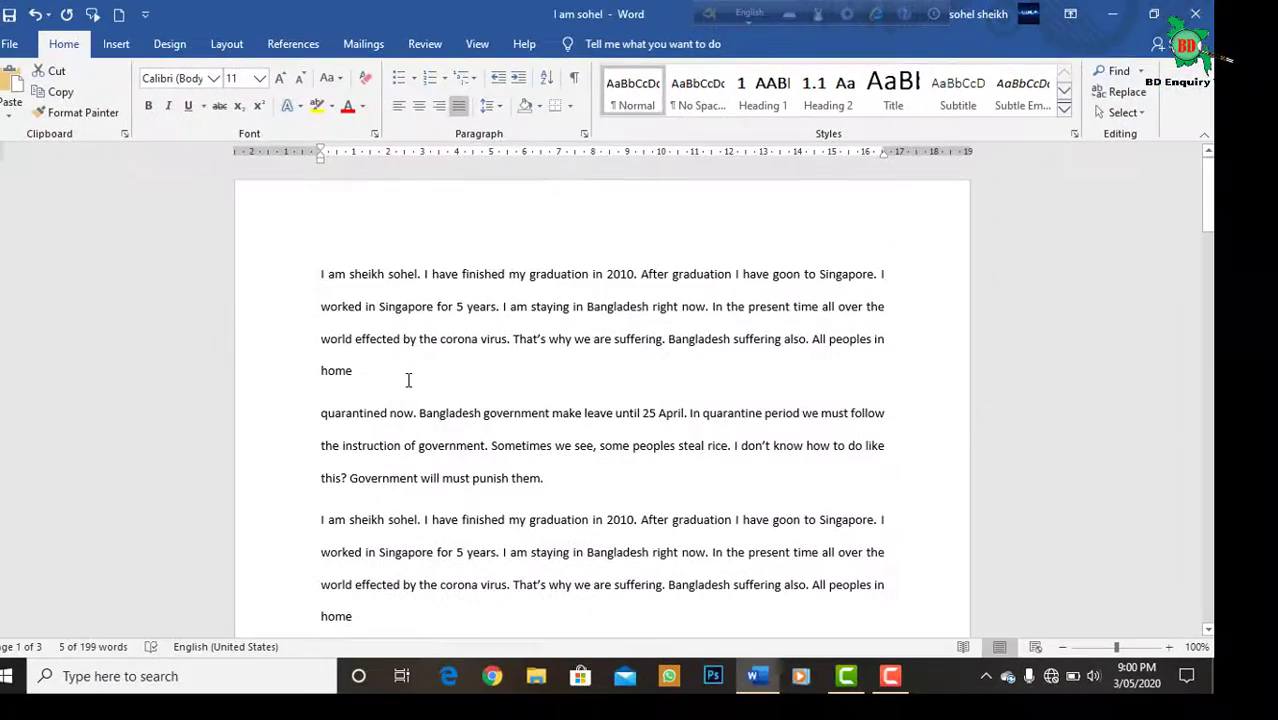
{"action": "key", "text": "ctrl+a"}
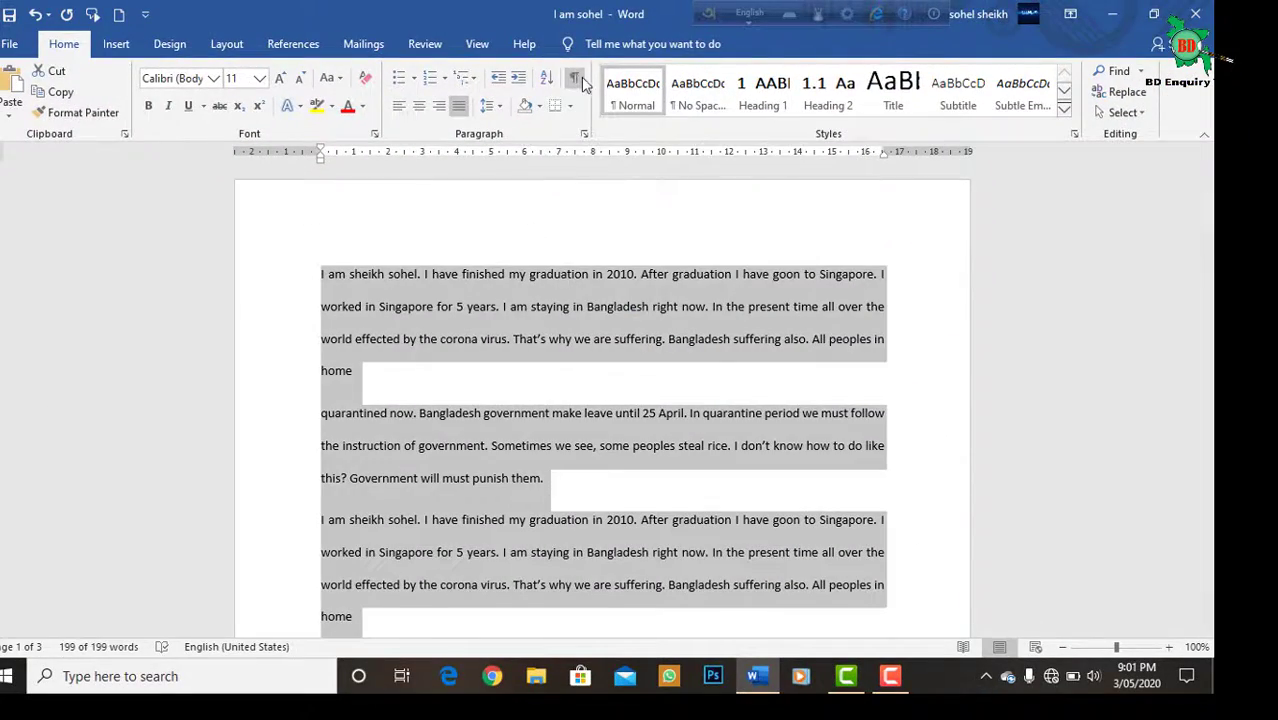
{"action": "left_click", "coordinate": [577, 80]}
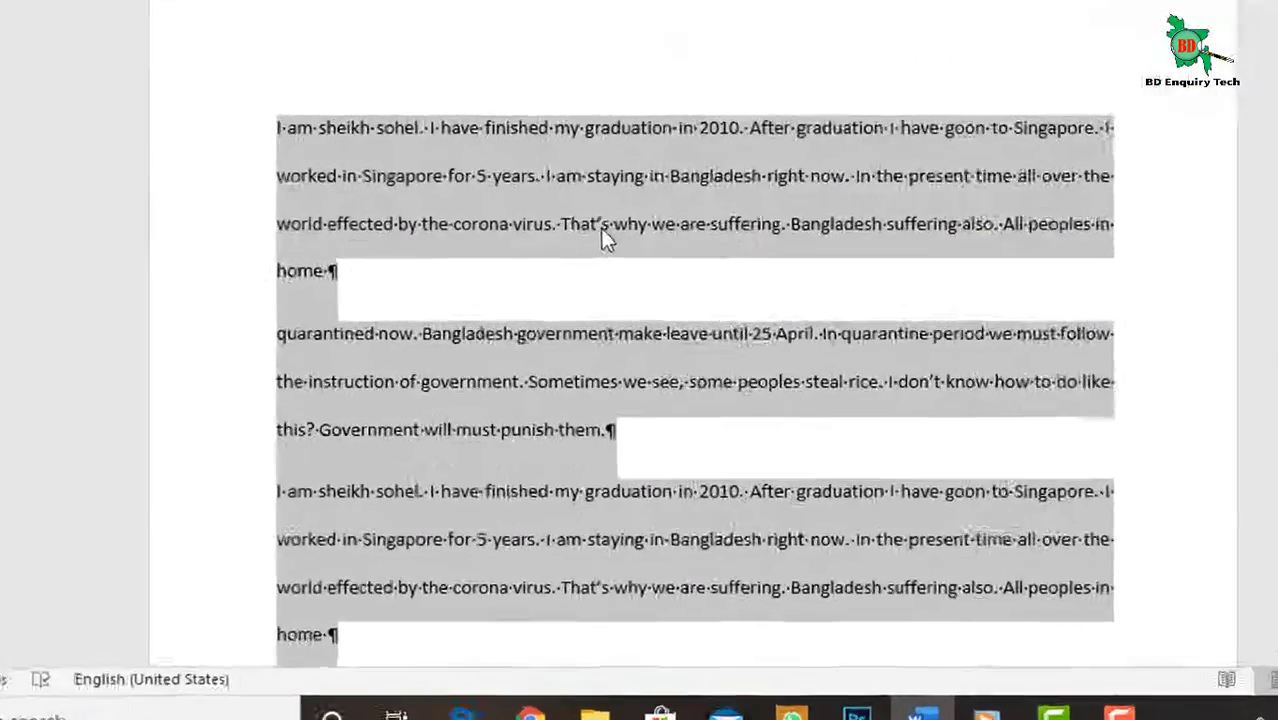
{"action": "scroll", "coordinate": [656, 285], "scroll_direction": "down", "scroll_amount": 3}
{"action": "scroll", "coordinate": [656, 285], "scroll_direction": "down", "scroll_amount": 2}
{"action": "scroll", "coordinate": [656, 285], "scroll_direction": "down", "scroll_amount": 1}
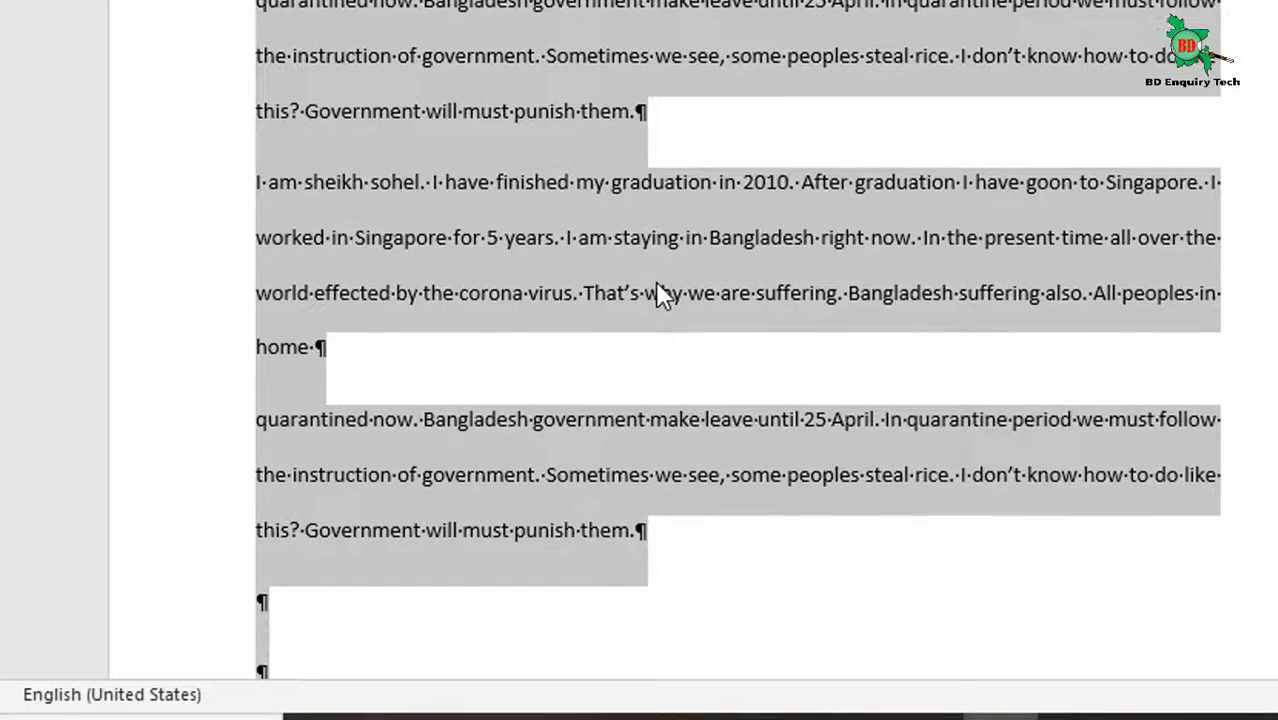
{"action": "scroll", "coordinate": [658, 295], "scroll_direction": "down", "scroll_amount": 3}
{"action": "scroll", "coordinate": [698, 372], "scroll_direction": "down", "scroll_amount": 3}
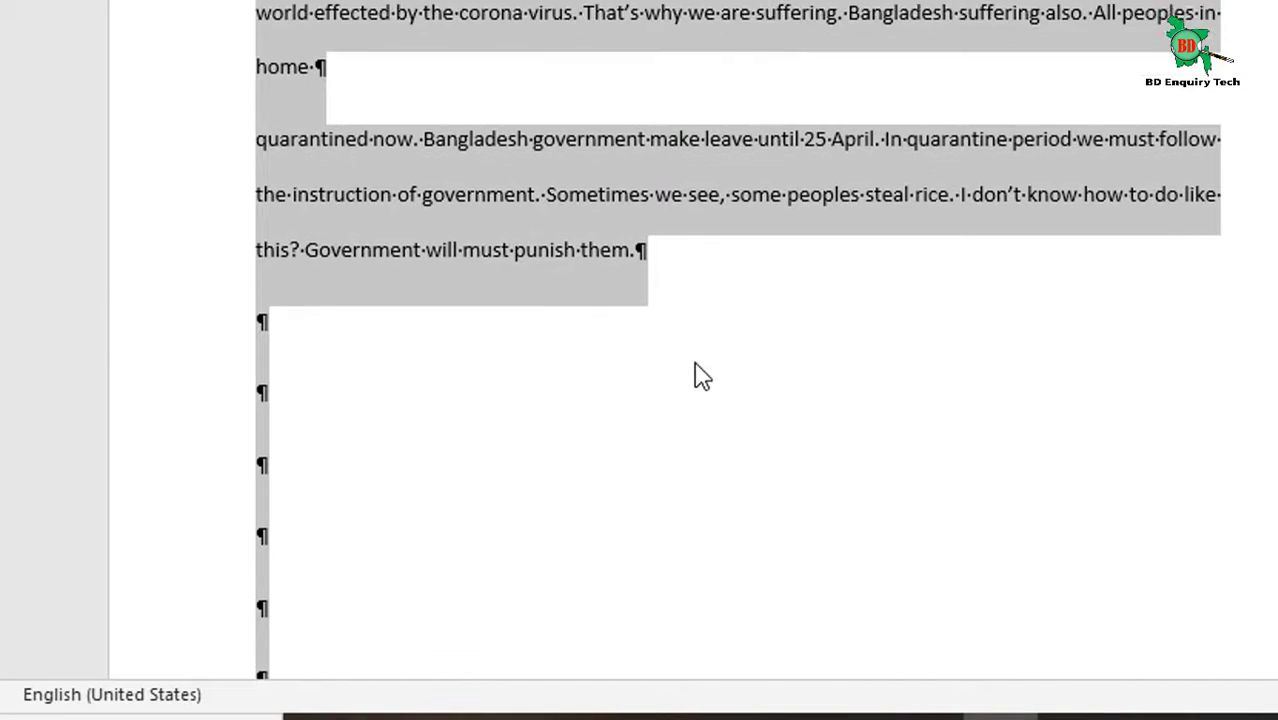
{"action": "key", "text": "ctrl+v"}
{"action": "key", "text": "ctrl+v"}
{"action": "key", "text": "ctrl+v"}
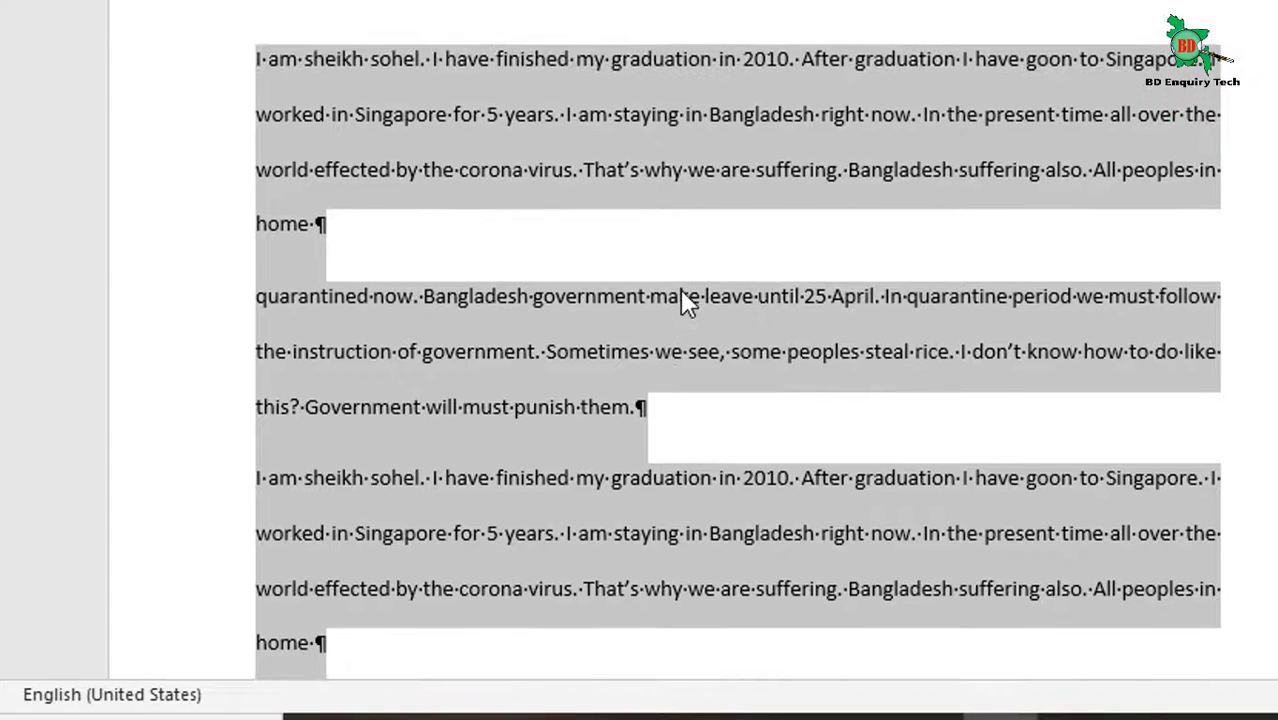
{"action": "left_click", "coordinate": [613, 262]}
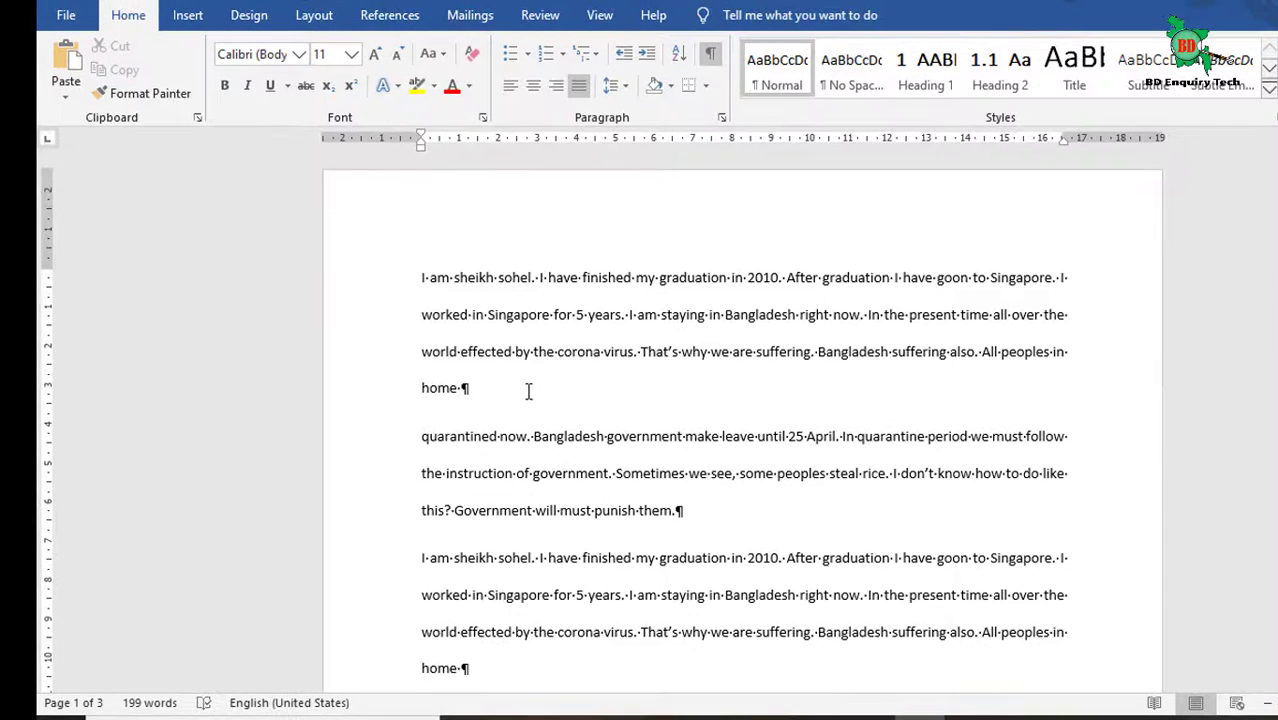
{"action": "key", "text": "ctrl+a"}
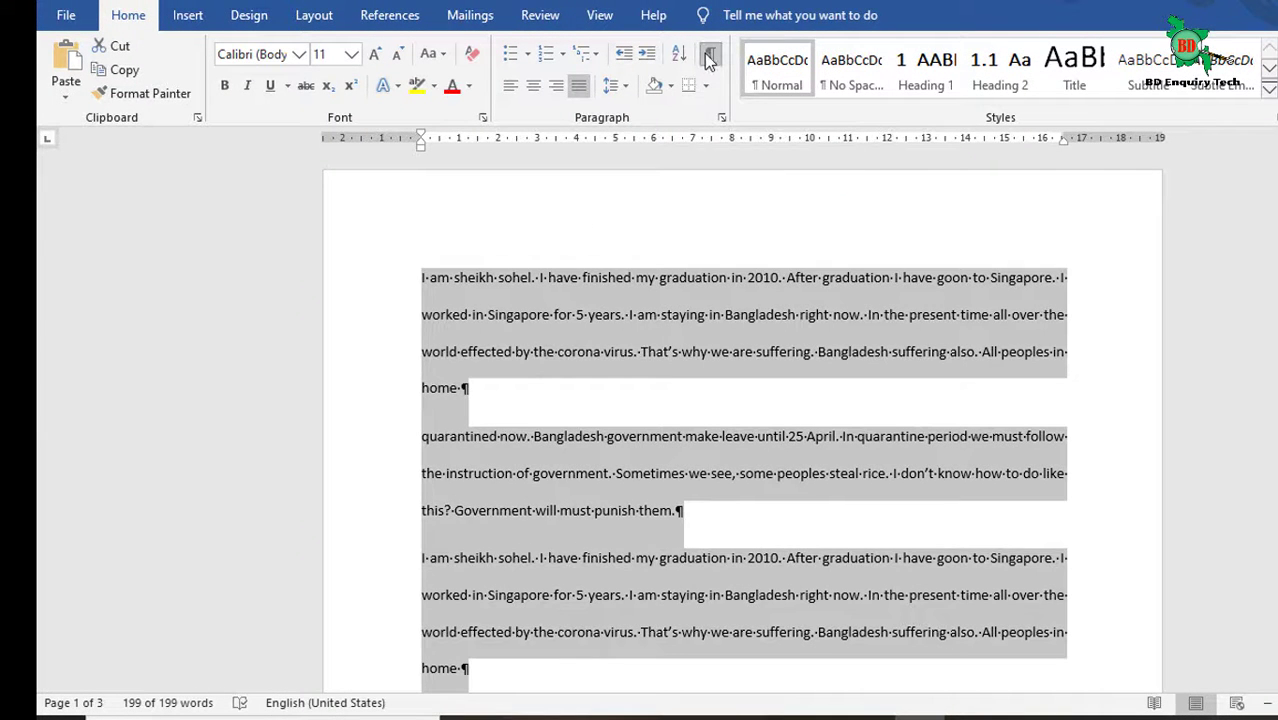
{"action": "left_click", "coordinate": [708, 56]}
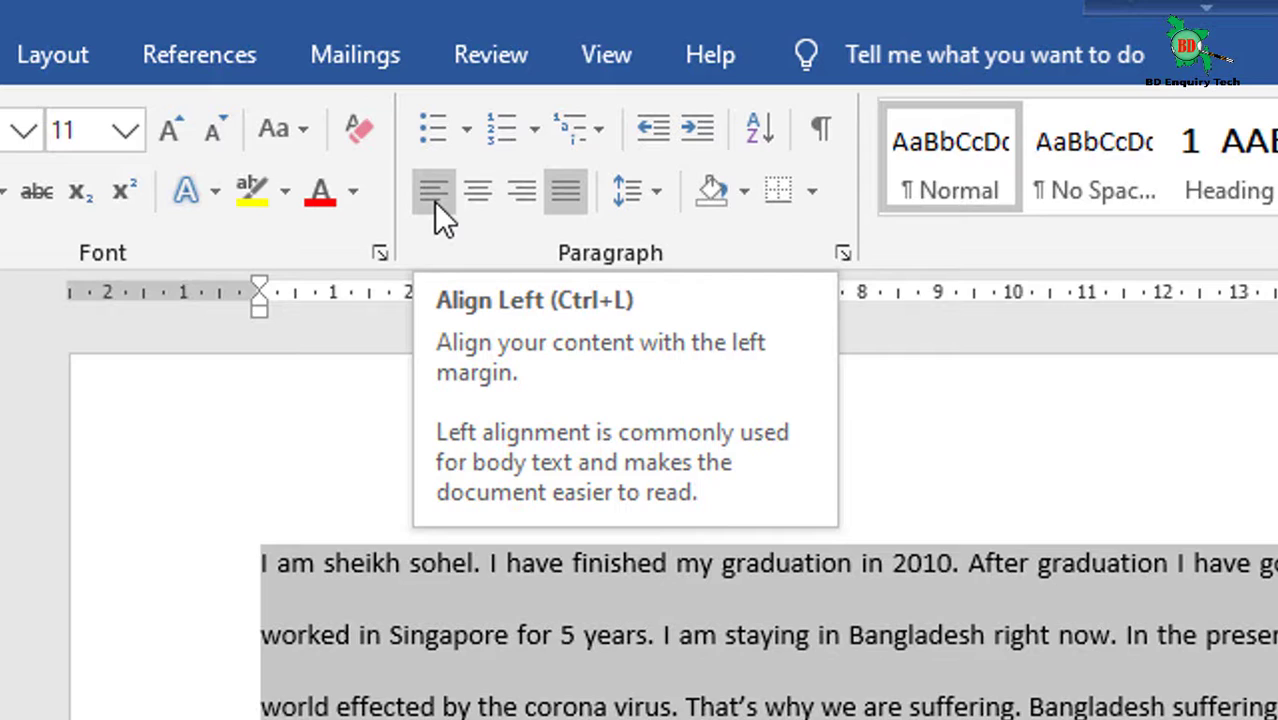
Left-align the selected text, then select all and centre every paragraph instead
{"action": "left_click", "coordinate": [434, 201]}
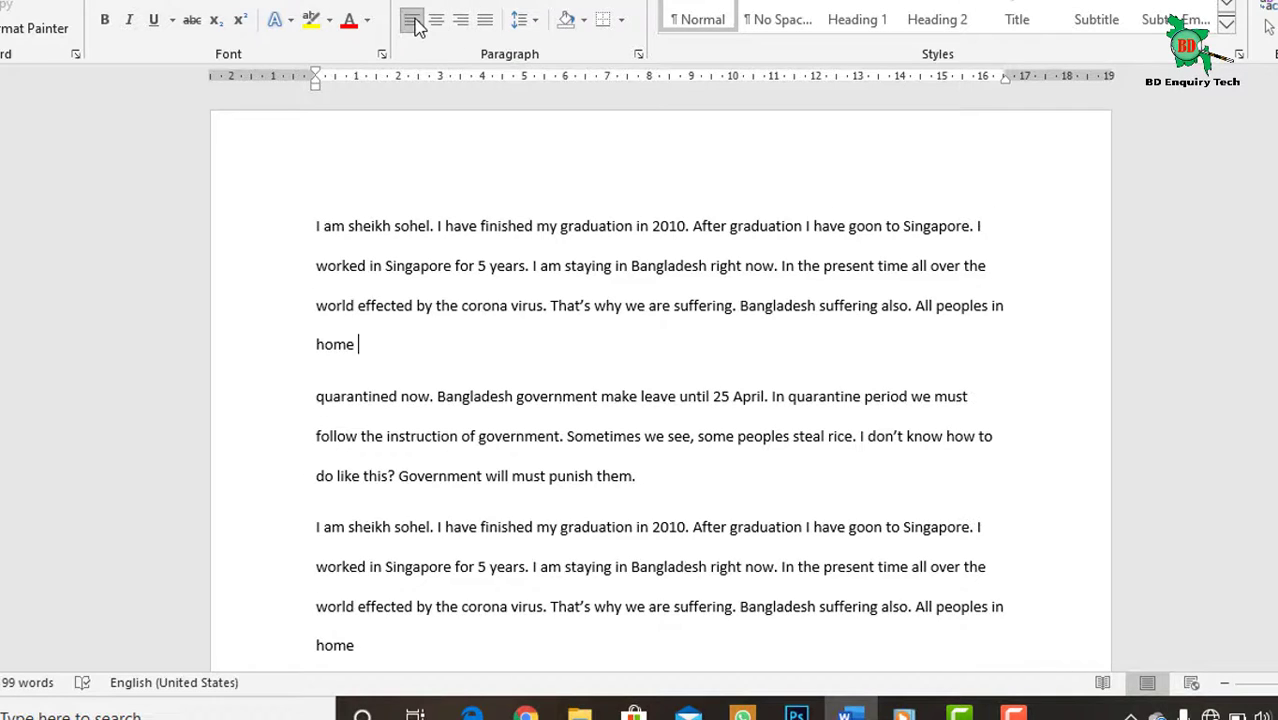
{"action": "key", "text": "ctrl+a"}
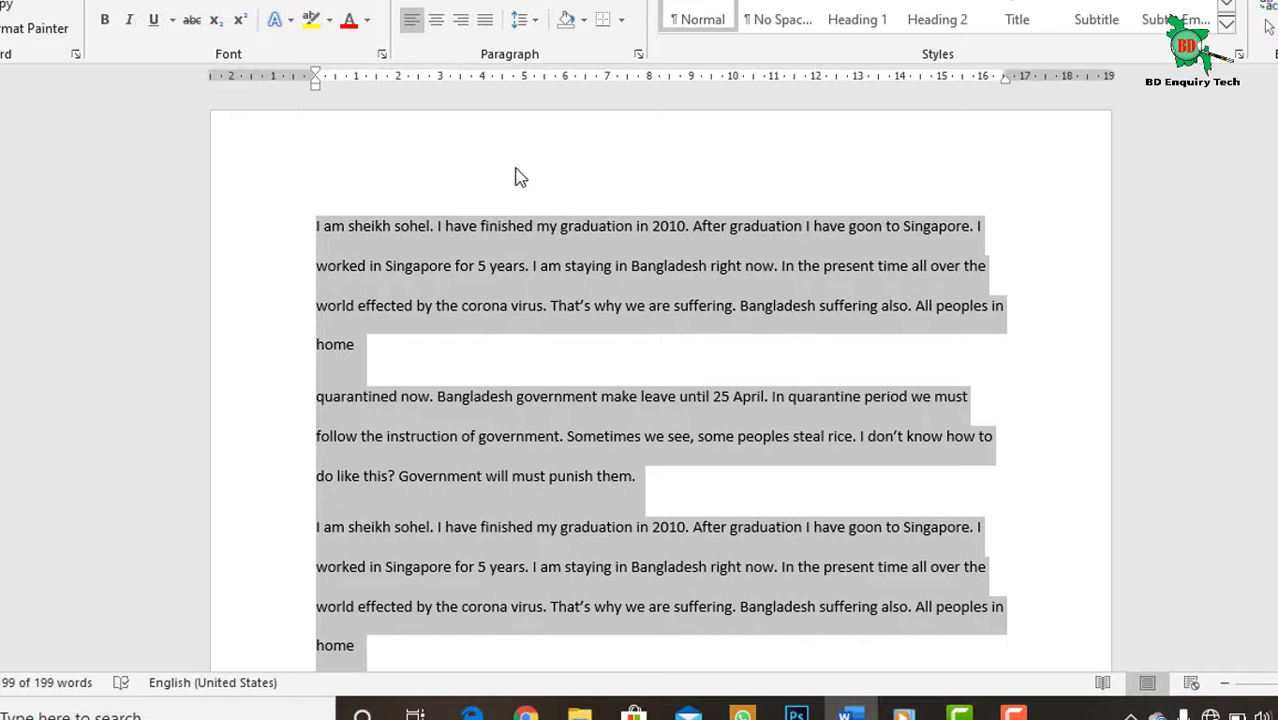
{"action": "left_click", "coordinate": [436, 20]}
{"action": "left_click", "coordinate": [605, 355]}
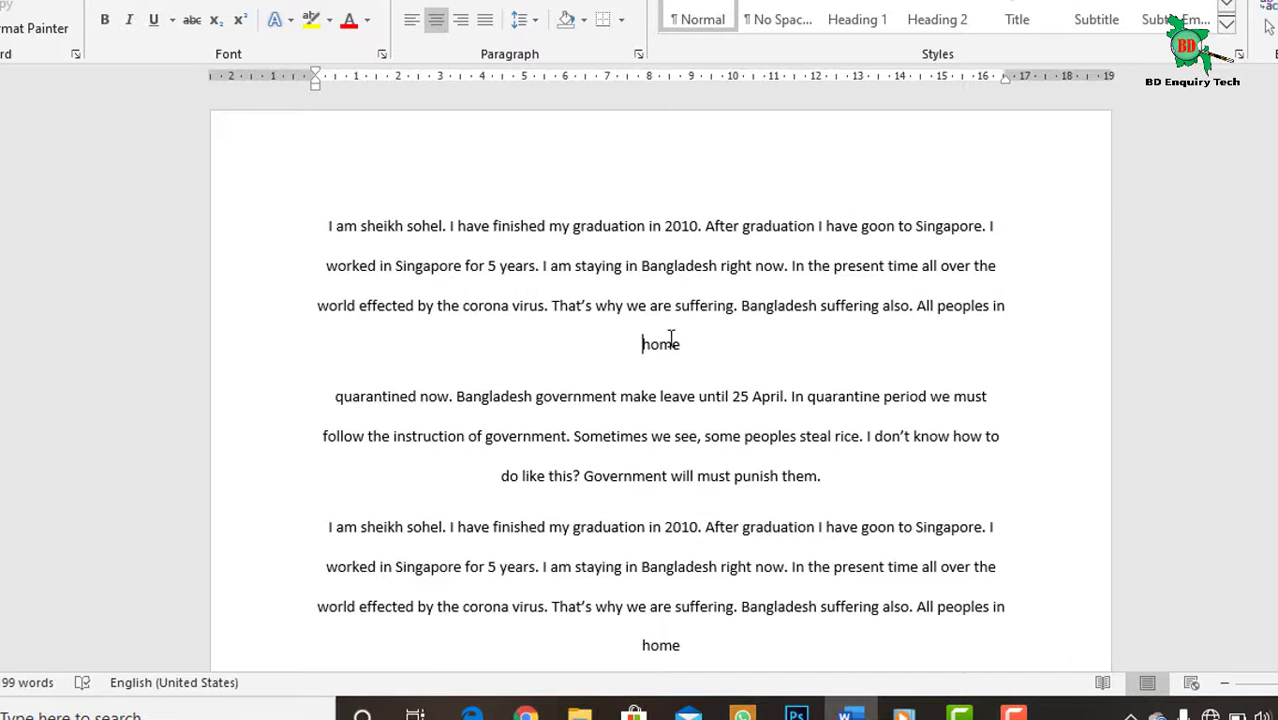
{"action": "scroll", "coordinate": [693, 366], "scroll_direction": "down", "scroll_amount": 5}
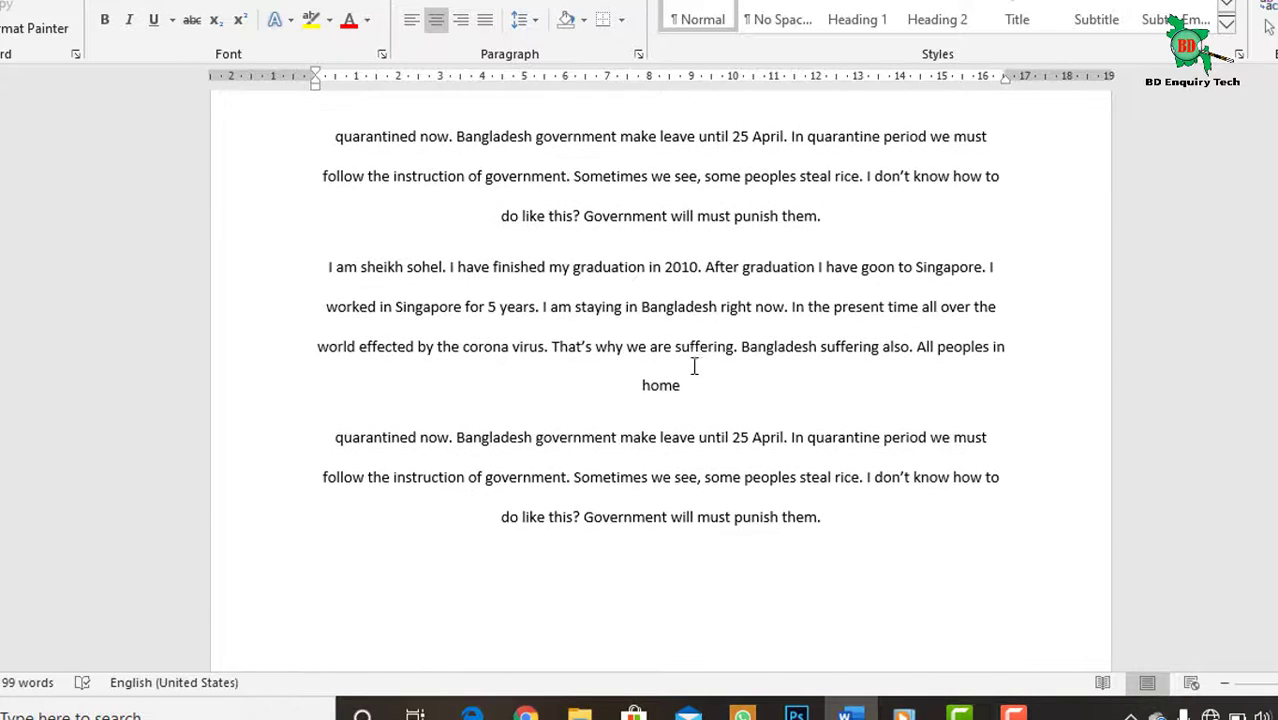
{"action": "scroll", "coordinate": [693, 366], "scroll_direction": "down", "scroll_amount": 3}
{"action": "scroll", "coordinate": [693, 366], "scroll_direction": "up", "scroll_amount": 8}
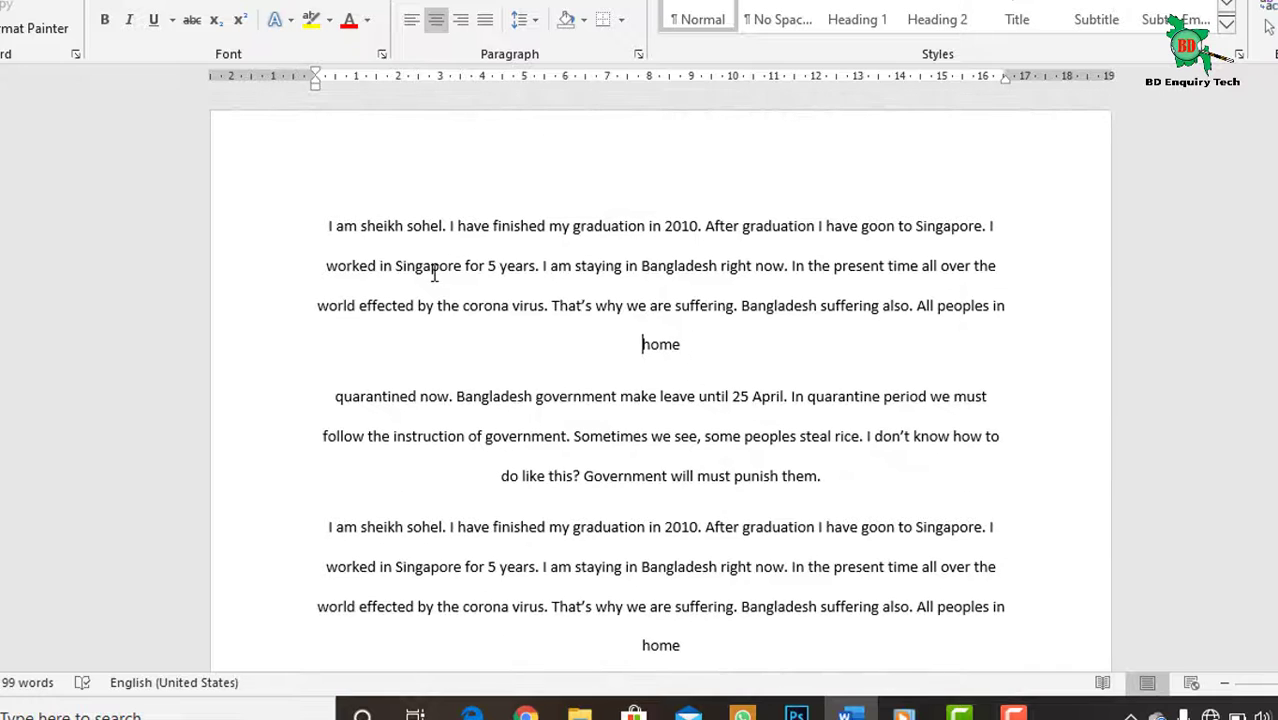
{"action": "key", "text": "ctrl+a"}
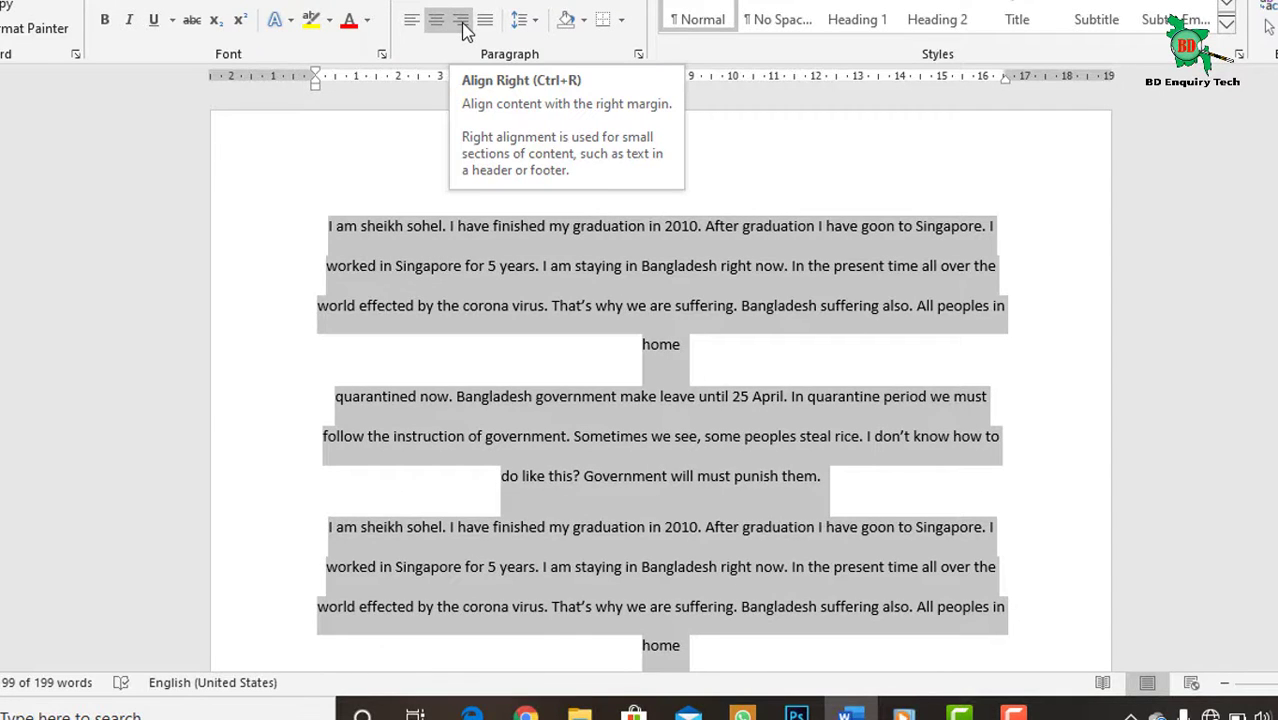
Right-align all the paragraphs and check the result
{"action": "left_click", "coordinate": [463, 30]}
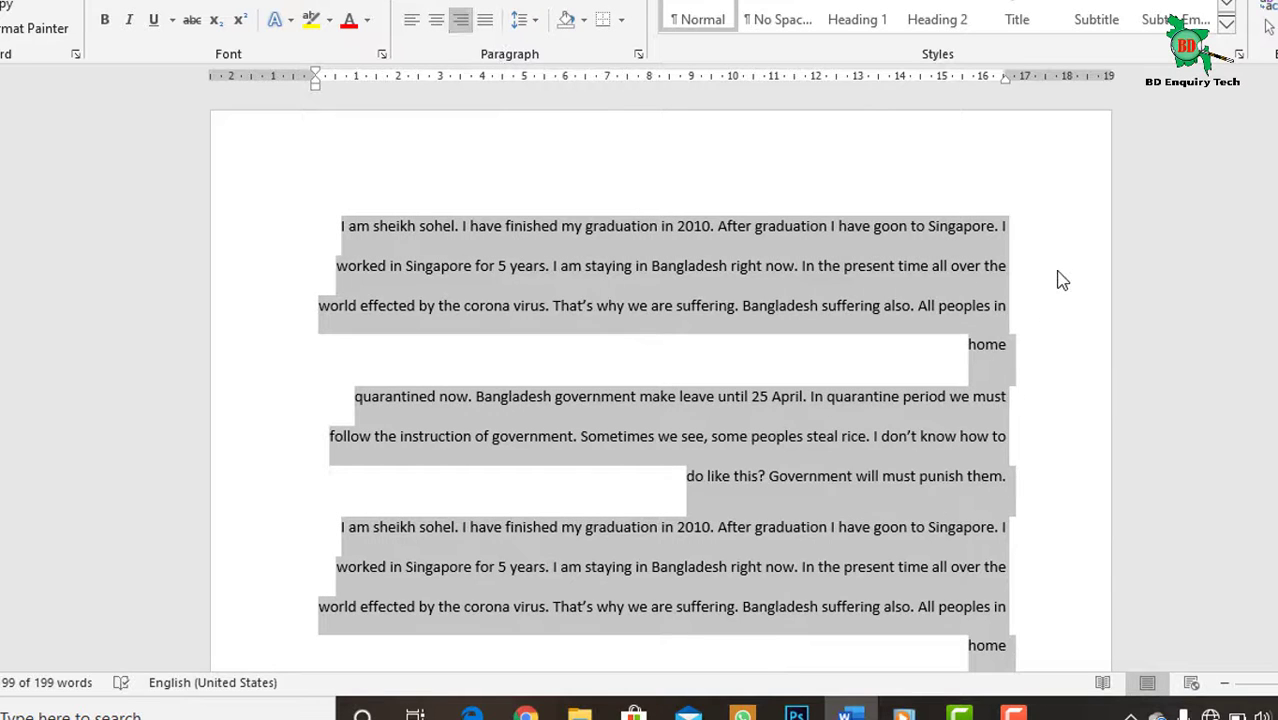
{"action": "left_click", "coordinate": [1015, 265]}
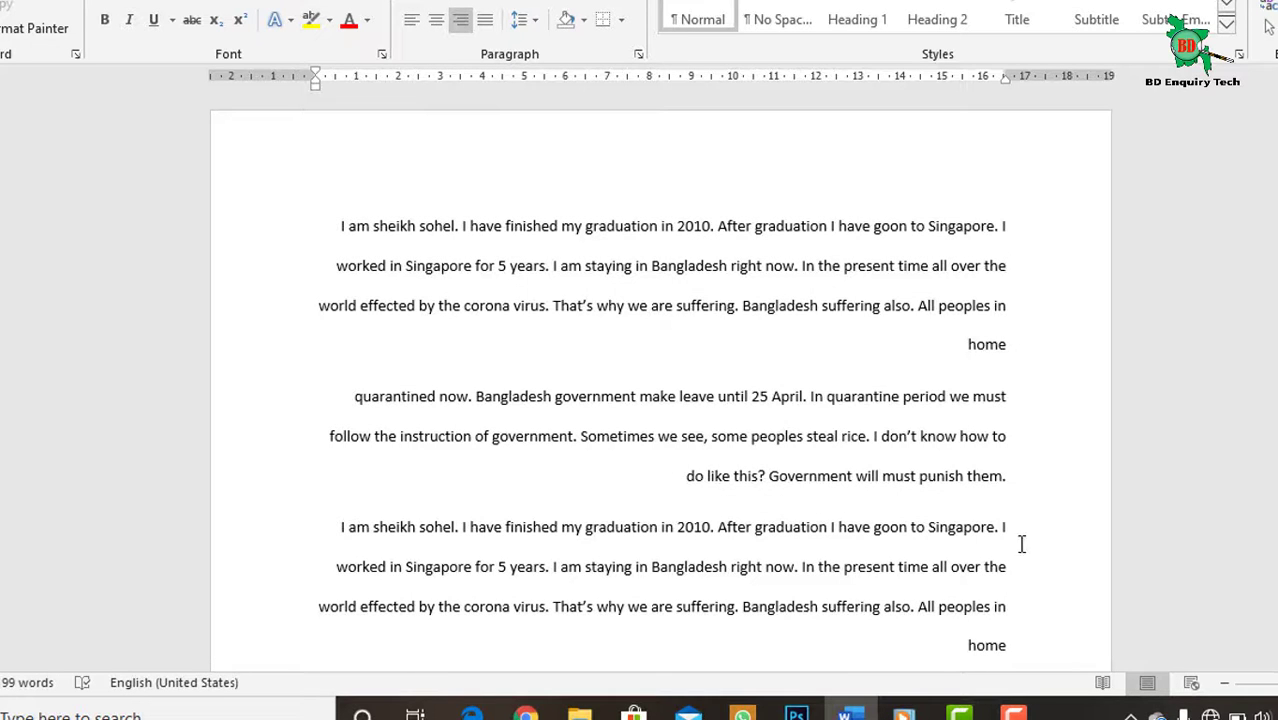
{"action": "scroll", "coordinate": [1012, 428], "scroll_direction": "down", "scroll_amount": 3}
{"action": "scroll", "coordinate": [1013, 297], "scroll_direction": "up", "scroll_amount": 3}
Justify the whole document again, then reselect all the text
{"action": "key", "text": "ctrl+a"}
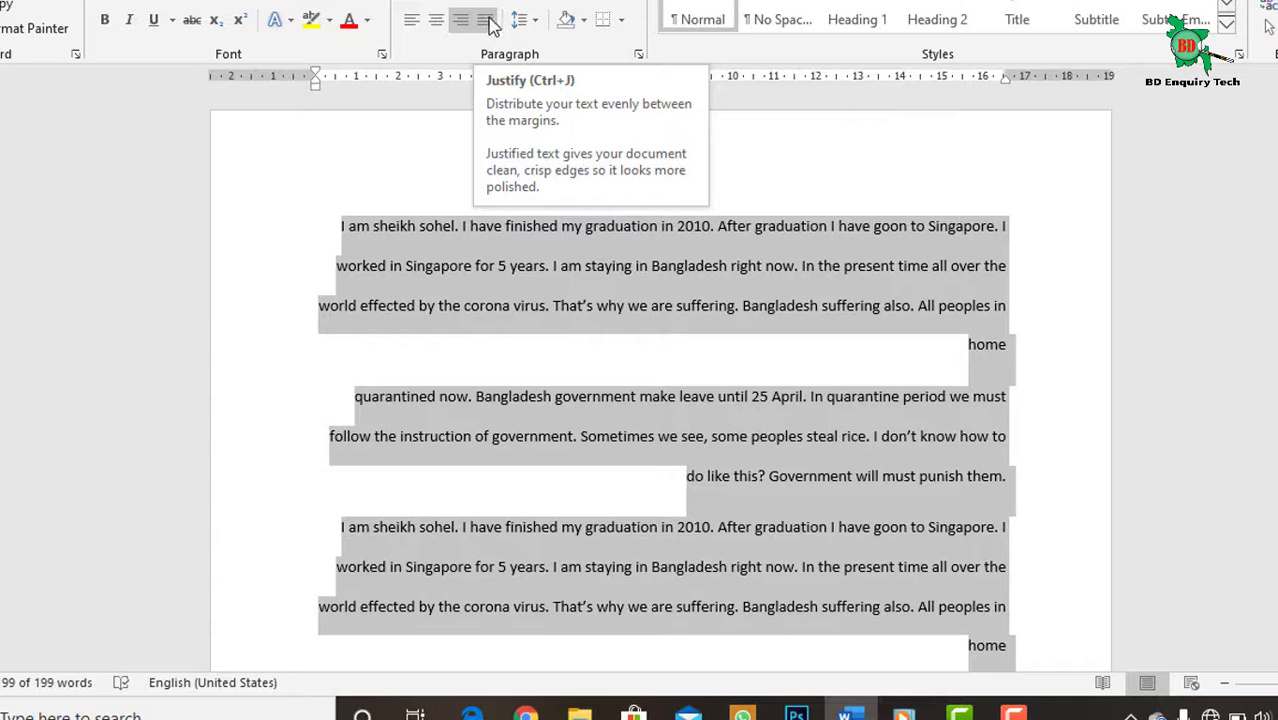
{"action": "left_click", "coordinate": [487, 22]}
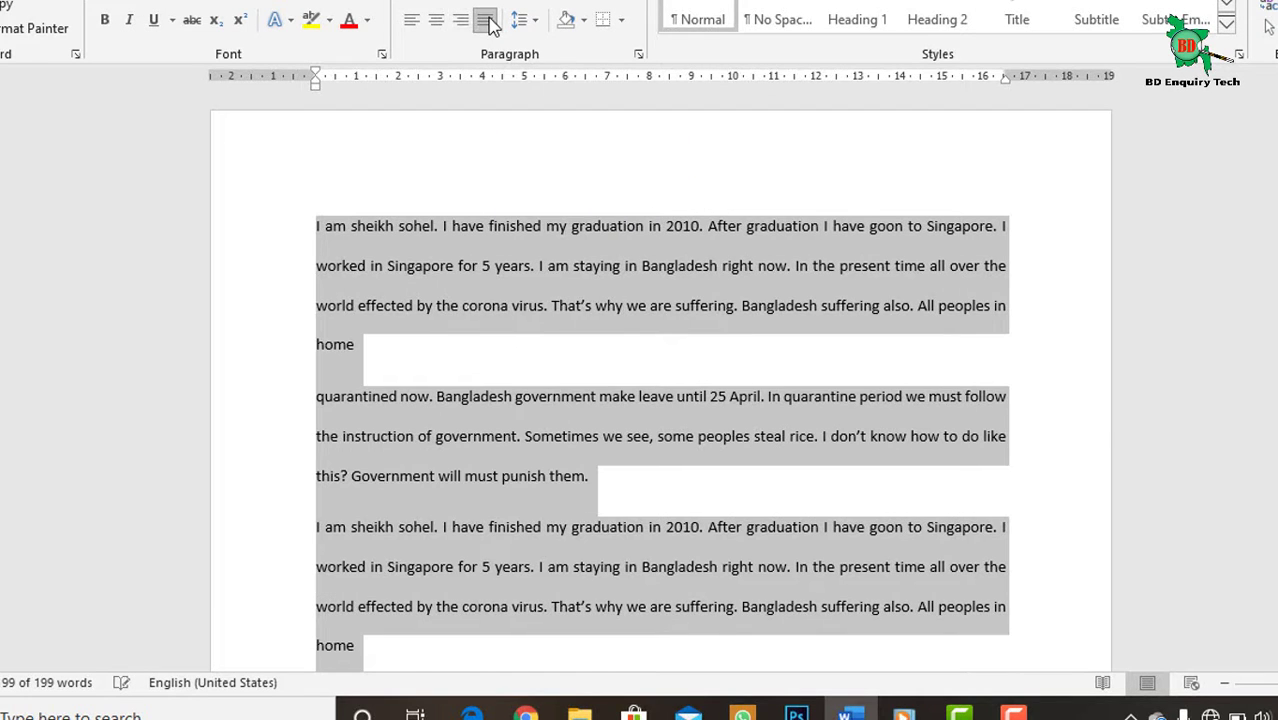
{"action": "left_click", "coordinate": [467, 343]}
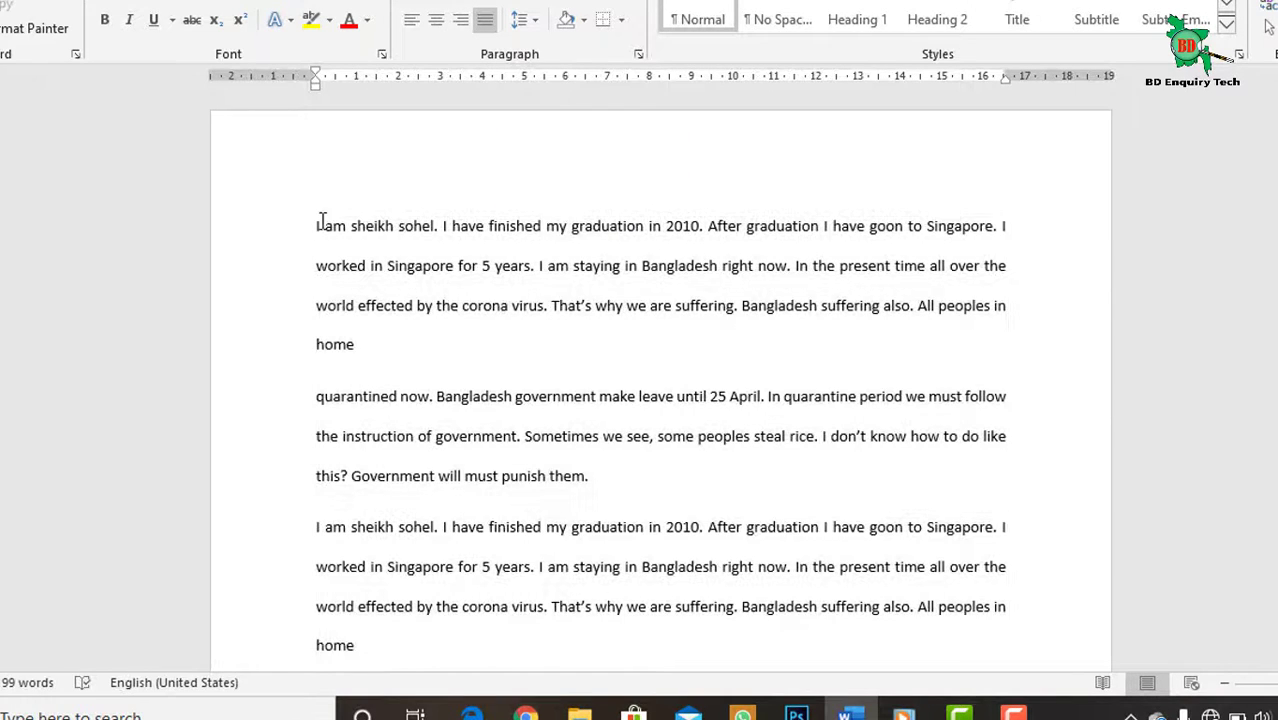
{"action": "scroll", "coordinate": [1025, 353], "scroll_direction": "down", "scroll_amount": 2}
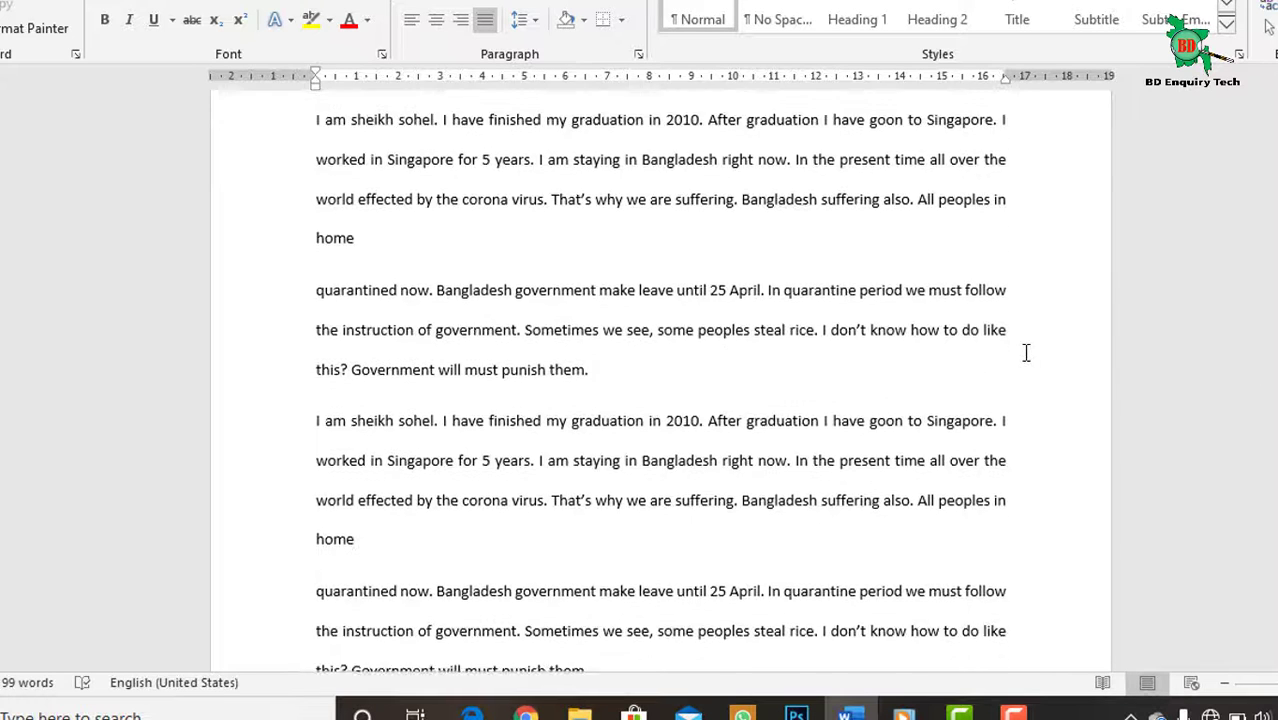
{"action": "scroll", "coordinate": [1025, 353], "scroll_direction": "down", "scroll_amount": 2}
{"action": "scroll", "coordinate": [1025, 353], "scroll_direction": "down", "scroll_amount": 2}
{"action": "scroll", "coordinate": [1025, 353], "scroll_direction": "up", "scroll_amount": 5}
{"action": "scroll", "coordinate": [1025, 353], "scroll_direction": "up", "scroll_amount": 1}
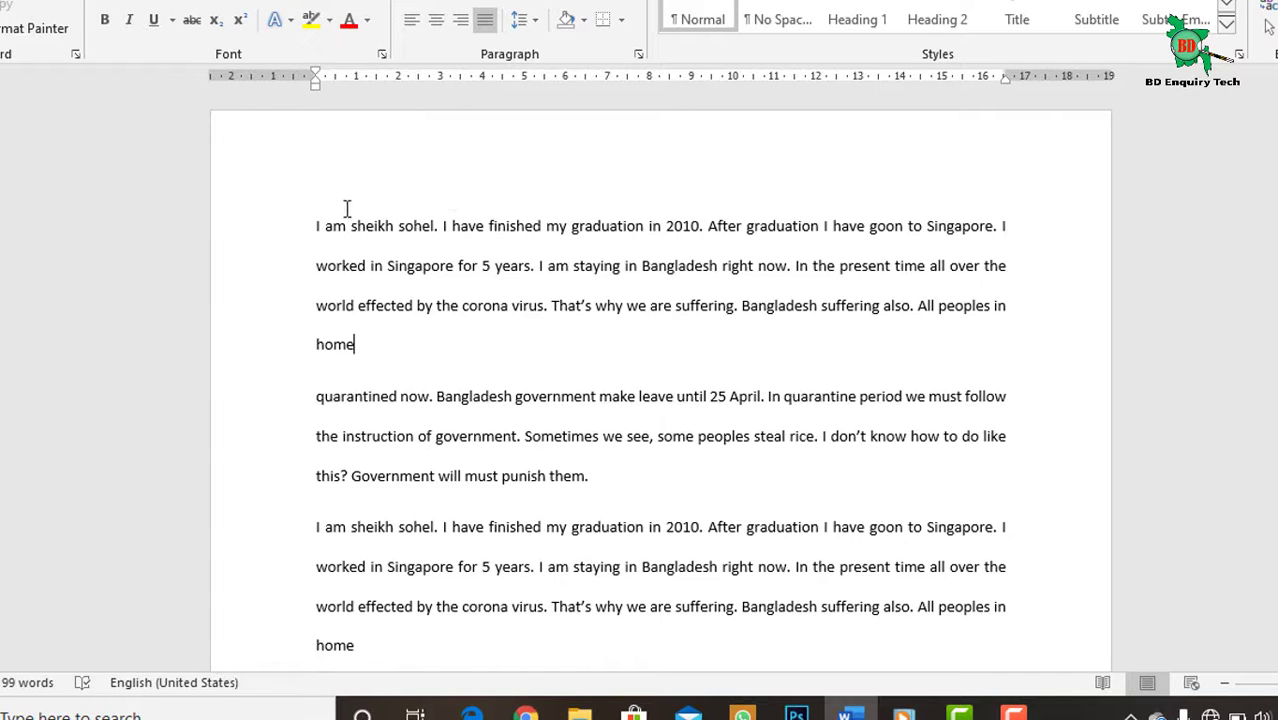
{"action": "key", "text": "ctrl+a"}
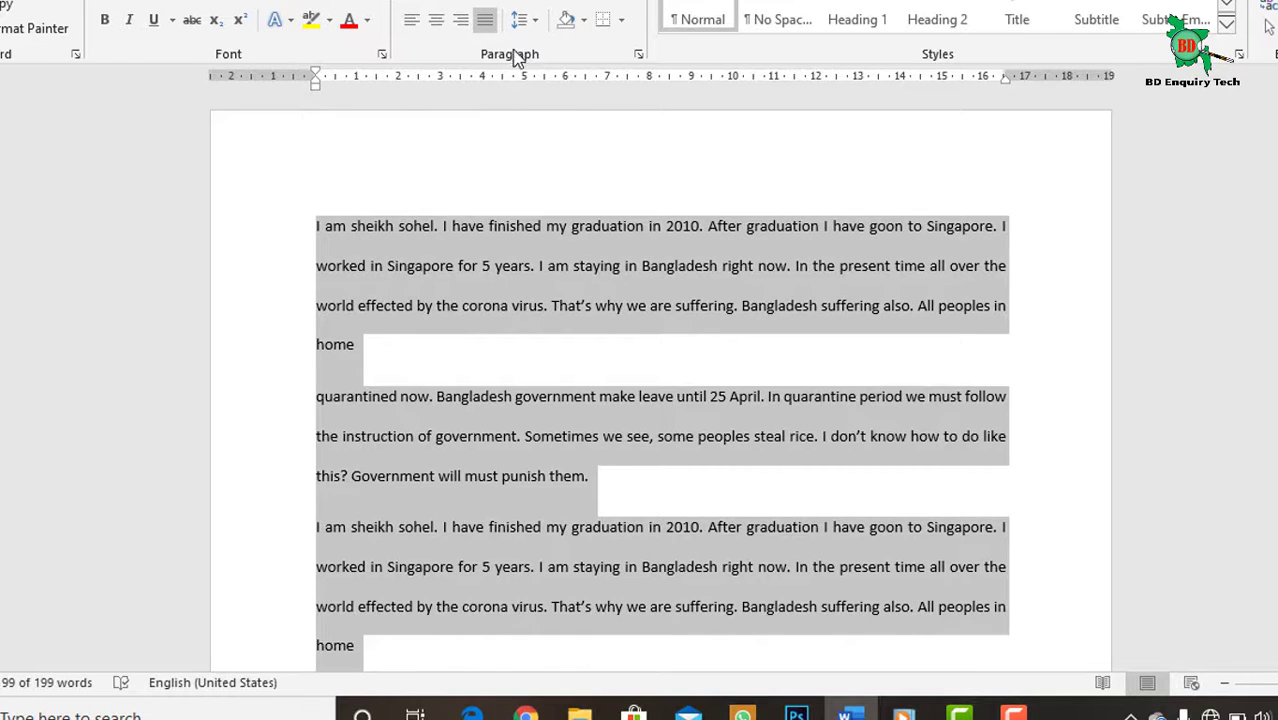
{"action": "left_click", "coordinate": [531, 22]}
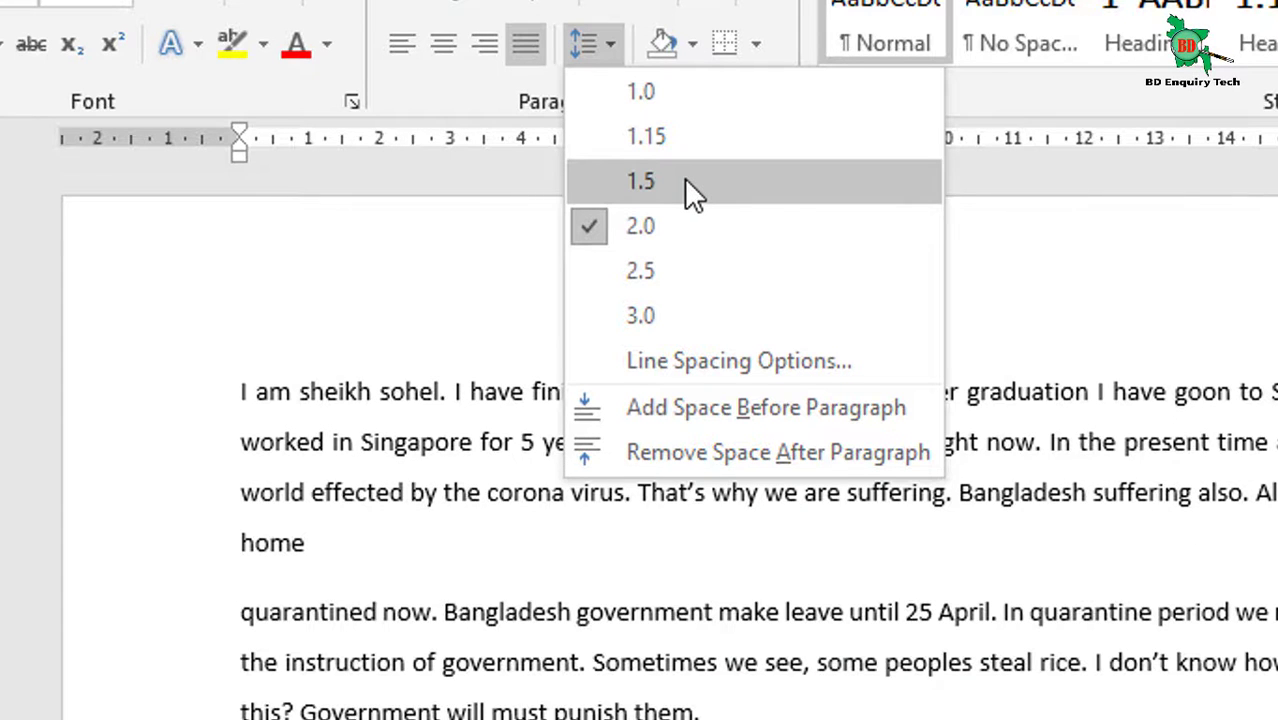
Change the line spacing from 2.0 to 1.5 and confirm the 1.5 check mark
{"action": "left_click", "coordinate": [686, 183]}
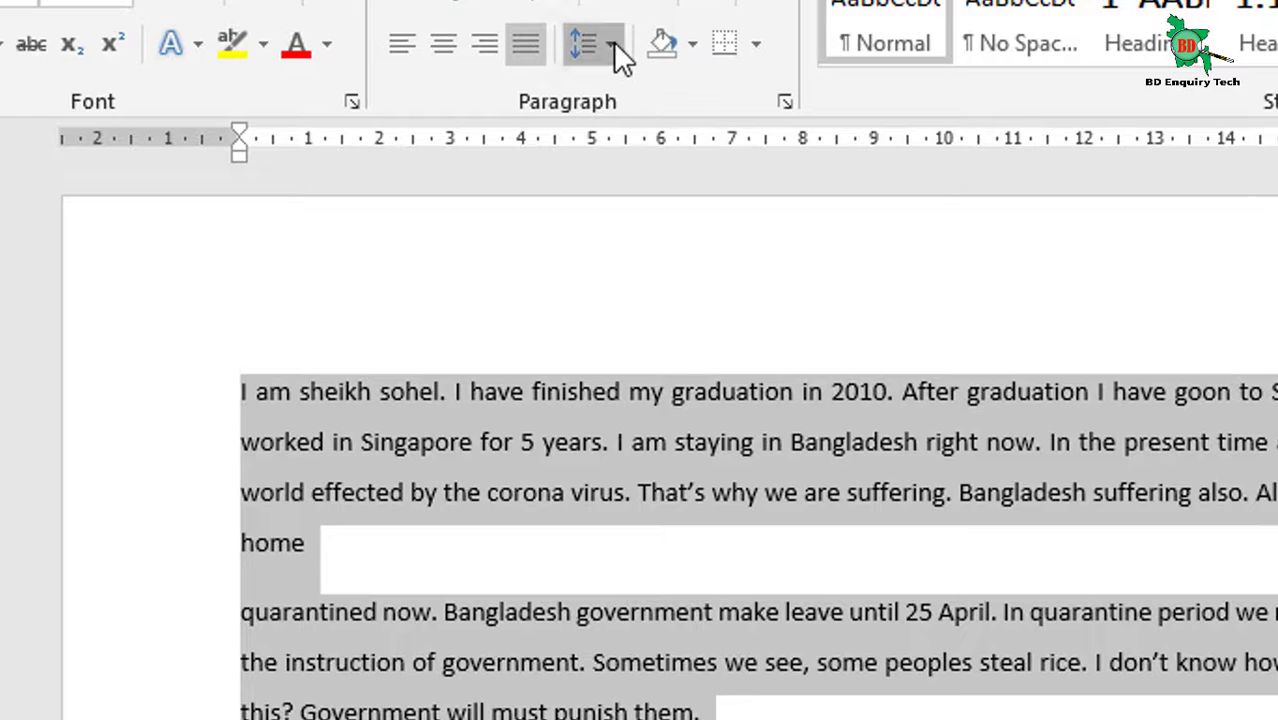
{"action": "left_click", "coordinate": [614, 45]}
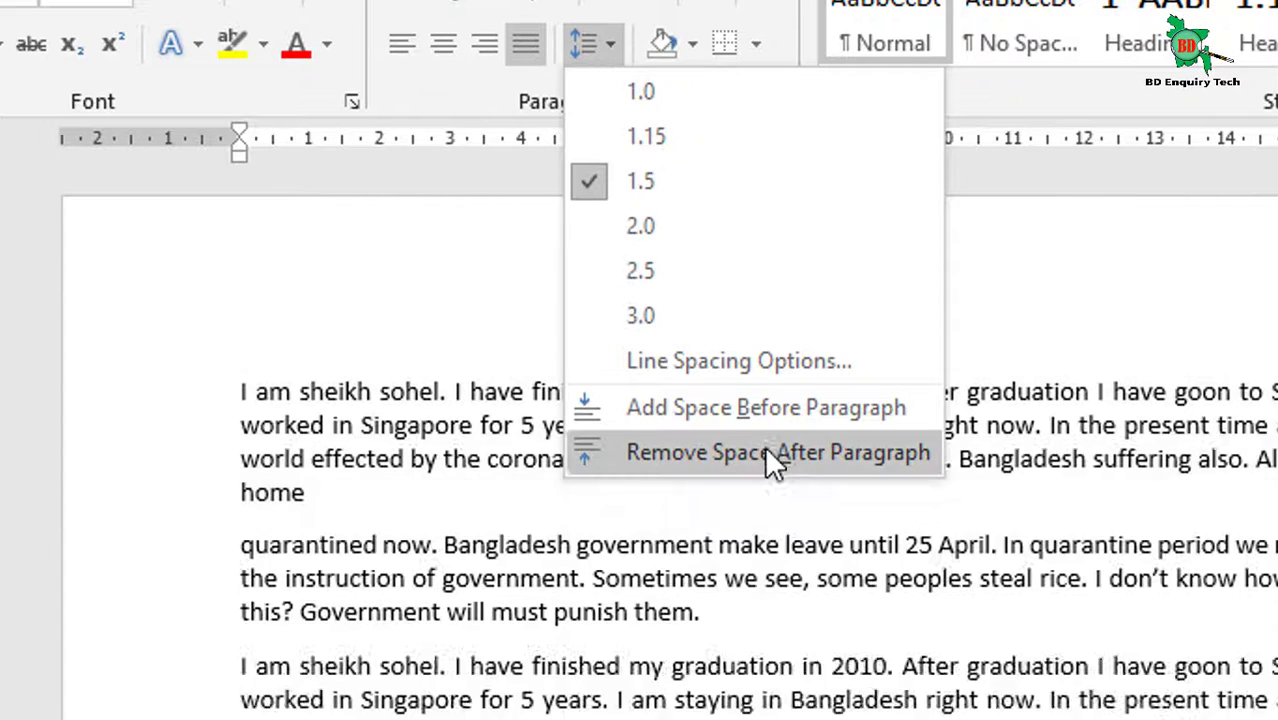
Look through the paragraph shading colours without applying any
{"action": "left_click", "coordinate": [663, 45]}
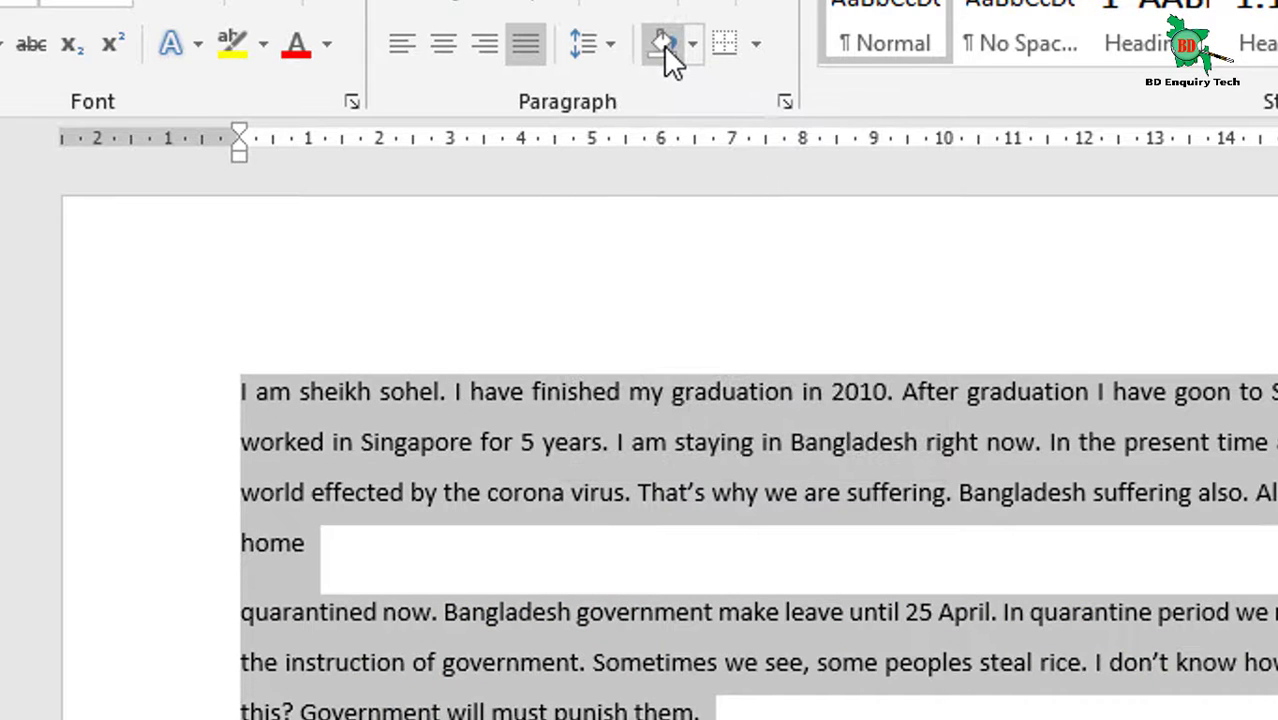
{"action": "left_click", "coordinate": [691, 44]}
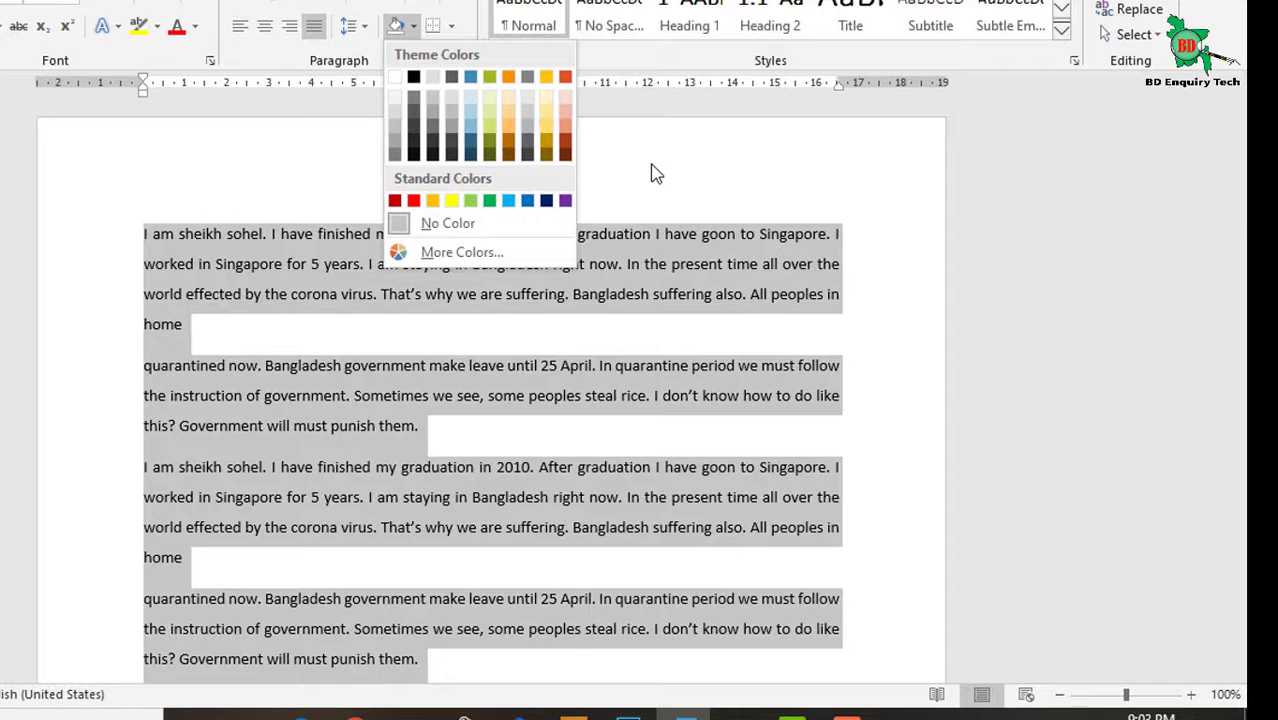
{"action": "left_click", "coordinate": [650, 174]}
Delete the stray numbered lines and empty page 2, then return to the top
{"action": "scroll", "coordinate": [616, 329], "scroll_direction": "down", "scroll_amount": 1}
{"action": "scroll", "coordinate": [616, 329], "scroll_direction": "down", "scroll_amount": 2}
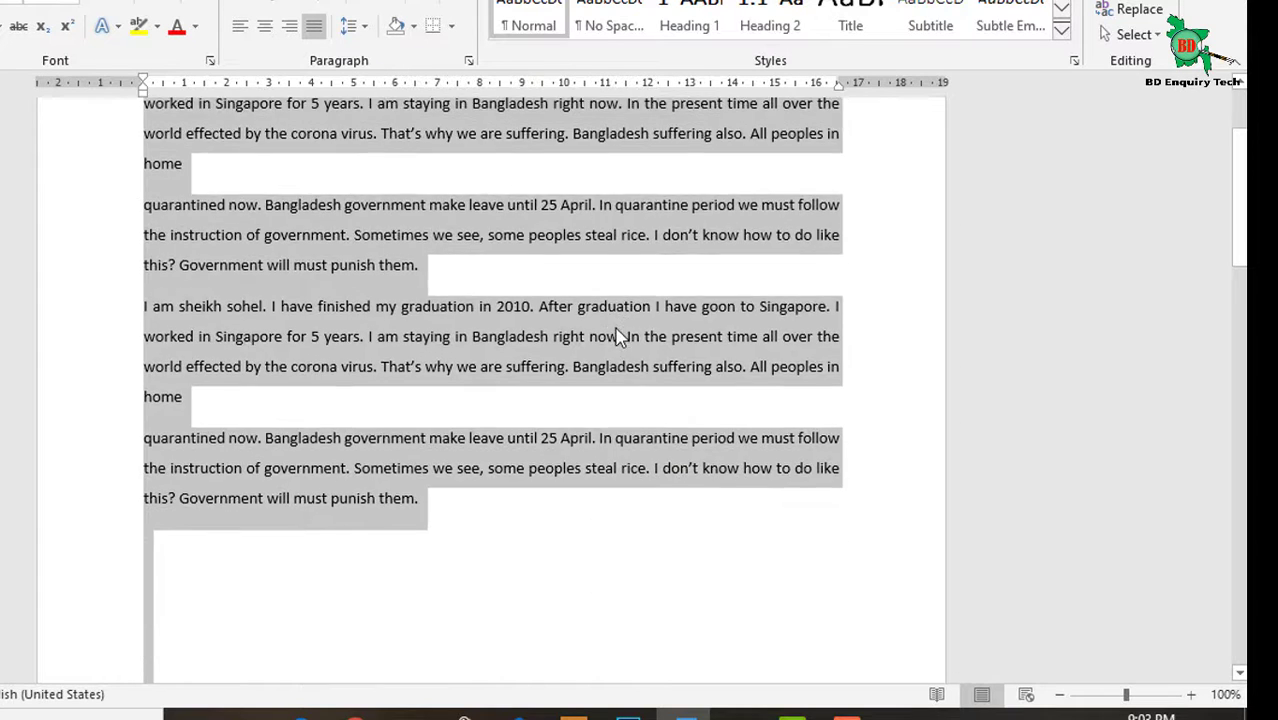
{"action": "scroll", "coordinate": [616, 329], "scroll_direction": "up", "scroll_amount": 3}
{"action": "left_click", "coordinate": [540, 578]}
{"action": "scroll", "coordinate": [455, 526], "scroll_direction": "down", "scroll_amount": 2}
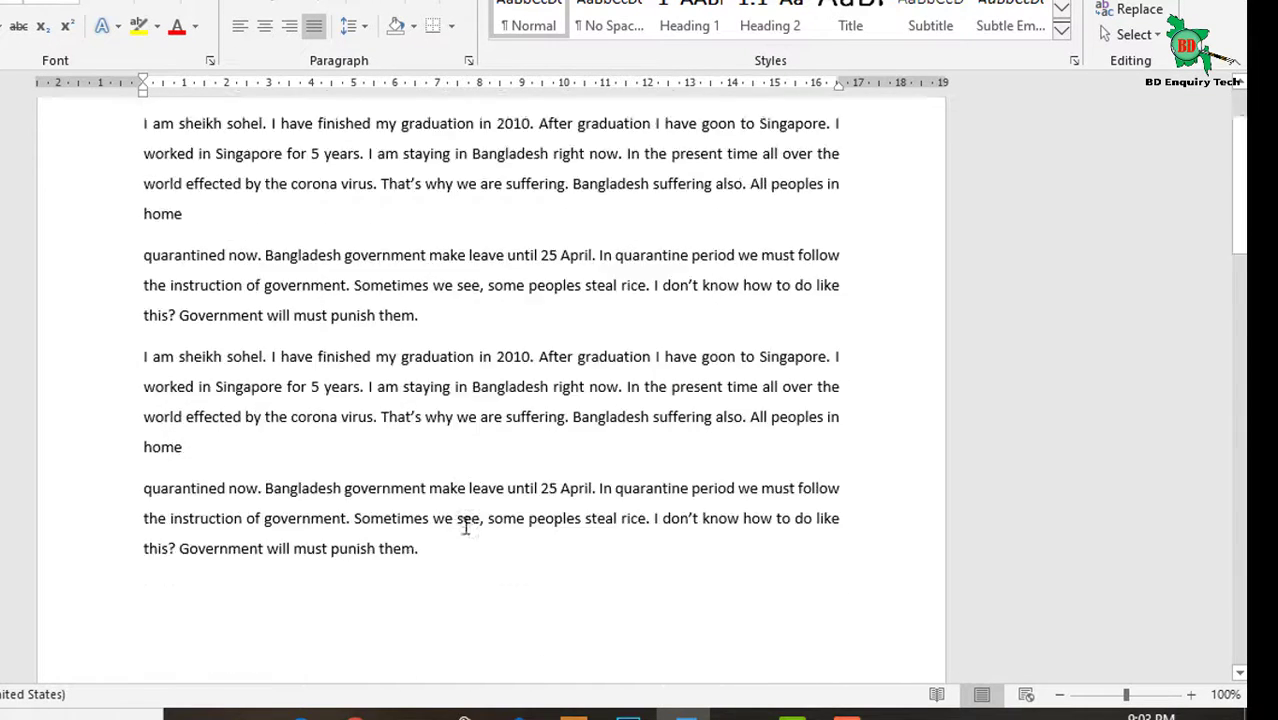
{"action": "scroll", "coordinate": [465, 525], "scroll_direction": "down", "scroll_amount": 7}
{"action": "scroll", "coordinate": [465, 525], "scroll_direction": "down", "scroll_amount": 5}
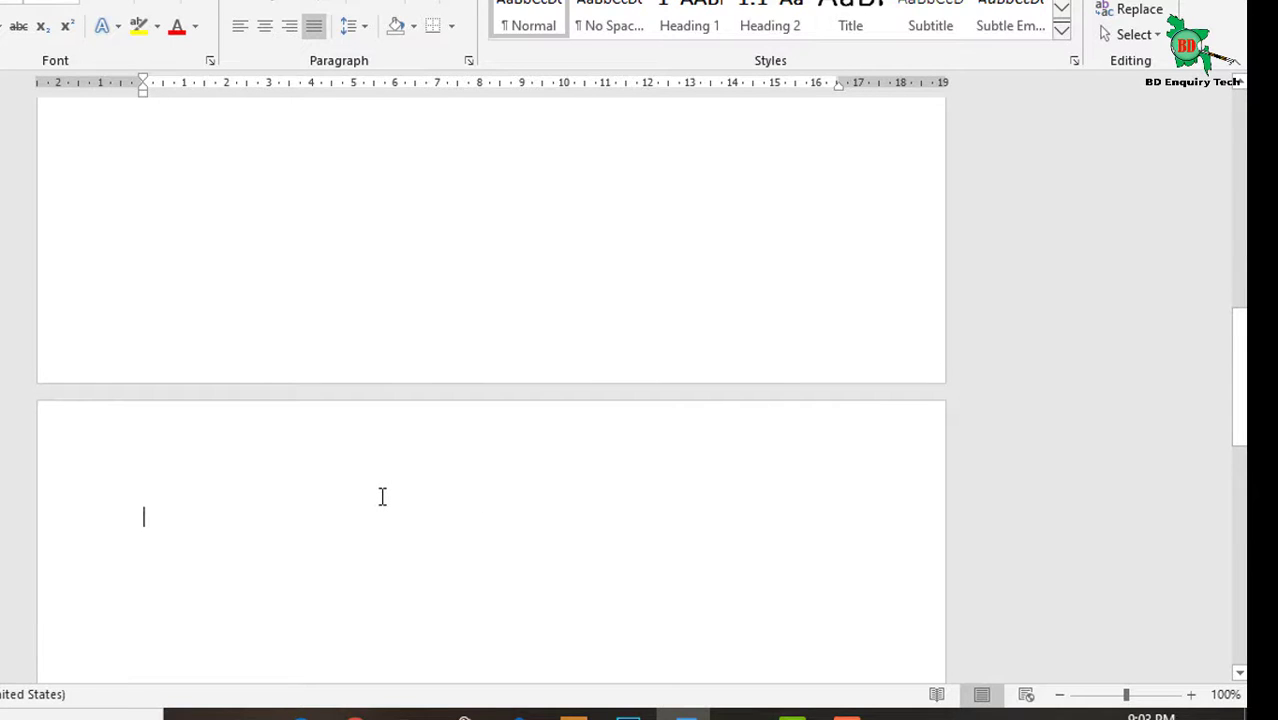
{"action": "key", "text": "Delete"}
{"action": "key", "text": "Delete"}
{"action": "key", "text": "Delete"}
{"action": "key", "text": "BackSpace"}
{"action": "key", "text": "BackSpace"}
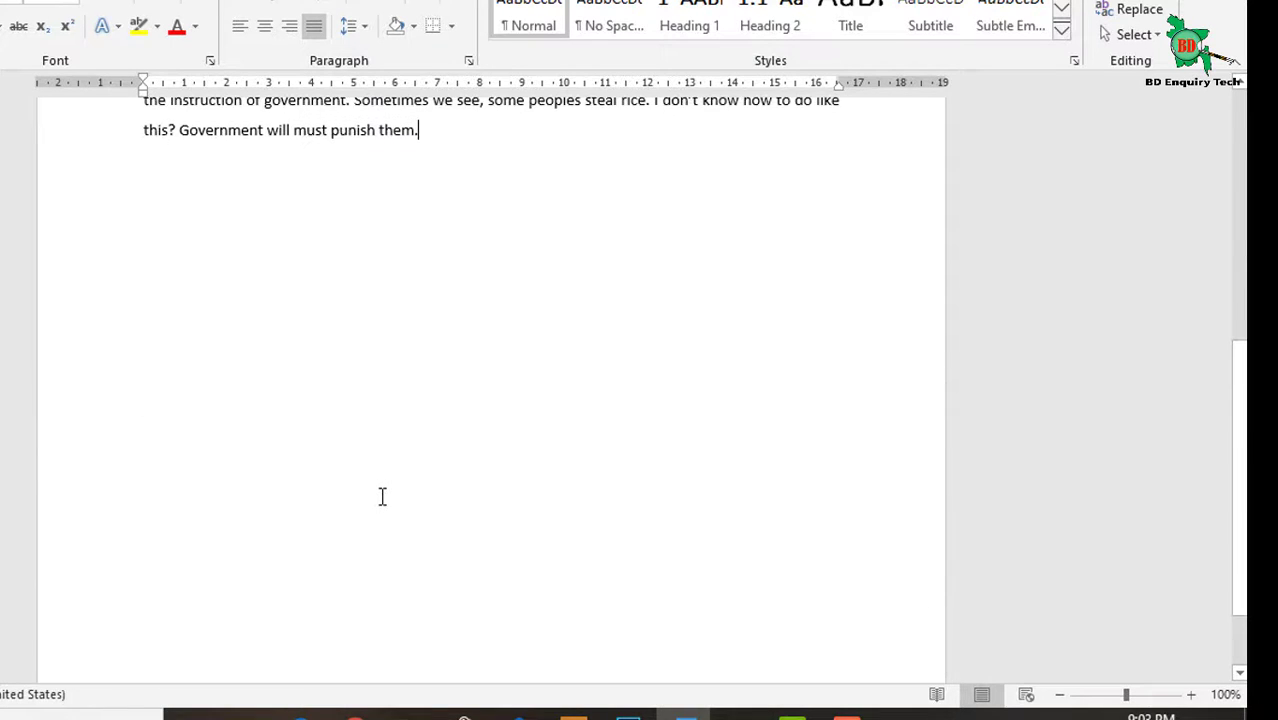
{"action": "scroll", "coordinate": [590, 248], "scroll_direction": "up", "scroll_amount": 3}
{"action": "scroll", "coordinate": [590, 248], "scroll_direction": "up", "scroll_amount": 3}
{"action": "scroll", "coordinate": [590, 248], "scroll_direction": "up", "scroll_amount": 1}
{"action": "scroll", "coordinate": [596, 325], "scroll_direction": "down", "scroll_amount": 1}
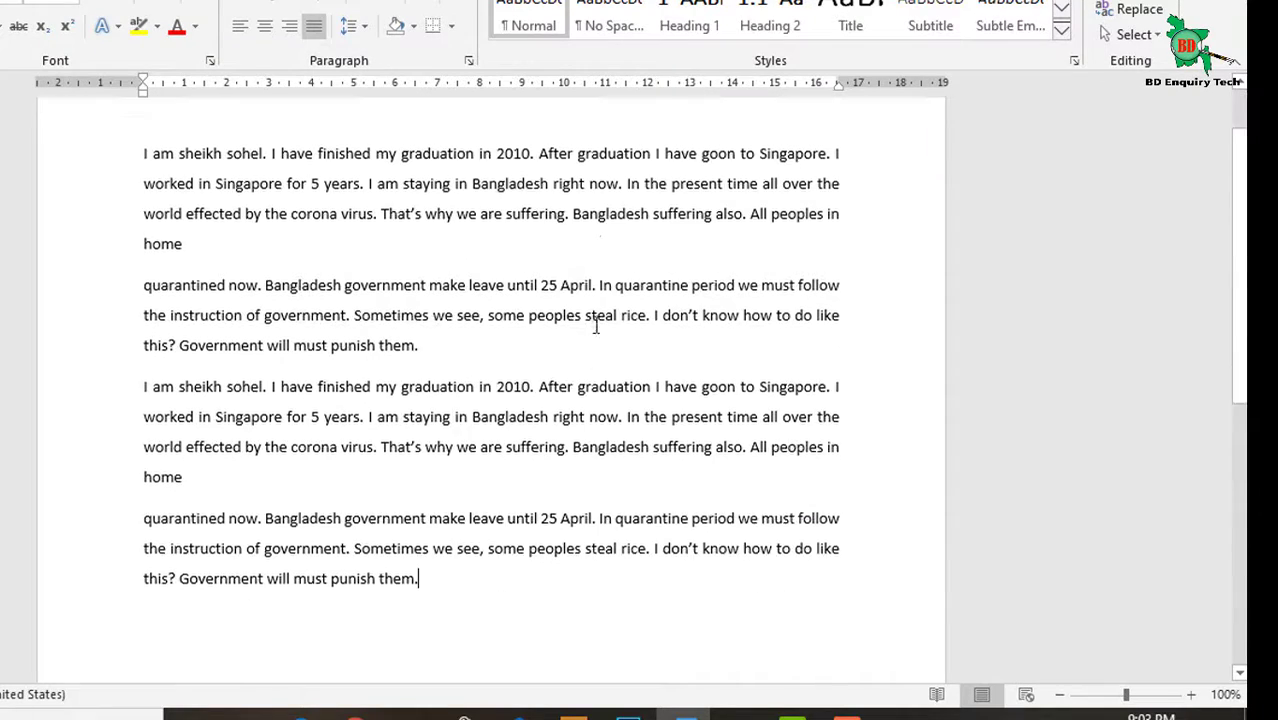
{"action": "scroll", "coordinate": [596, 325], "scroll_direction": "up", "scroll_amount": 2}
{"action": "scroll", "coordinate": [594, 323], "scroll_direction": "up", "scroll_amount": 1}
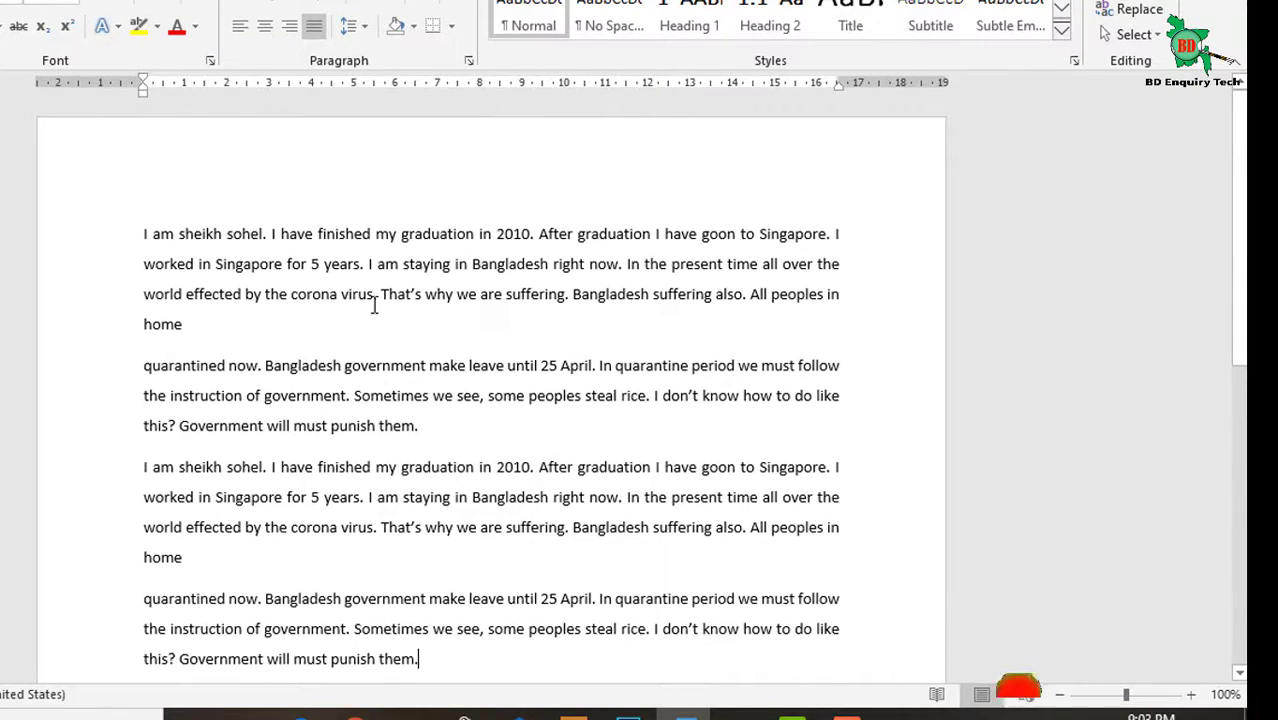
Select all the text and apply a Bottom Border beneath the paragraphs
{"action": "triple_click", "coordinate": [117, 242]}
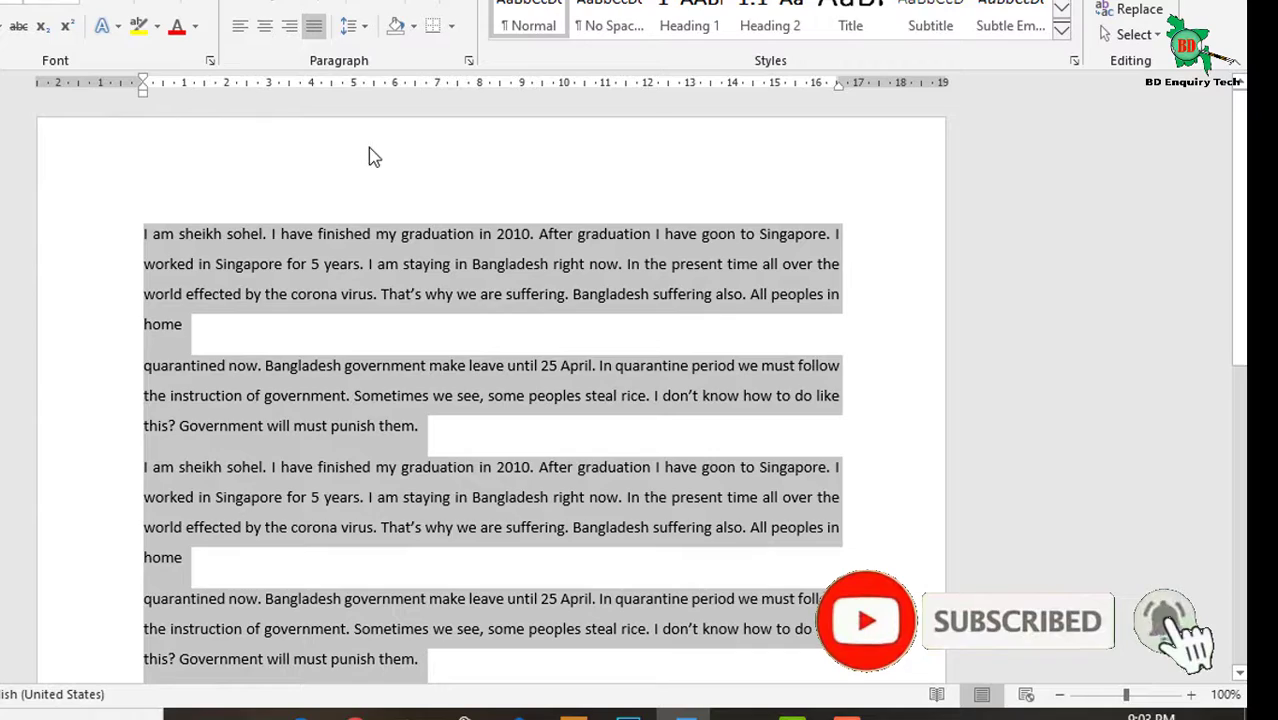
{"action": "left_click", "coordinate": [451, 27]}
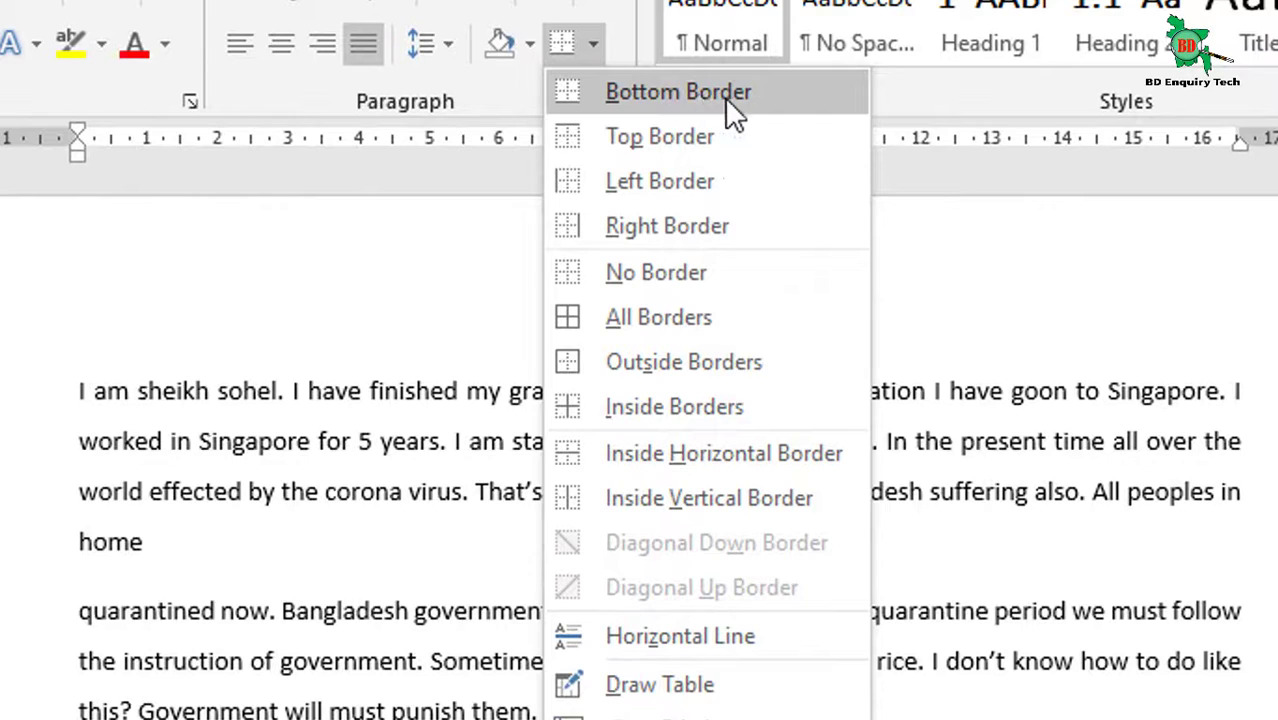
{"action": "left_click", "coordinate": [667, 97]}
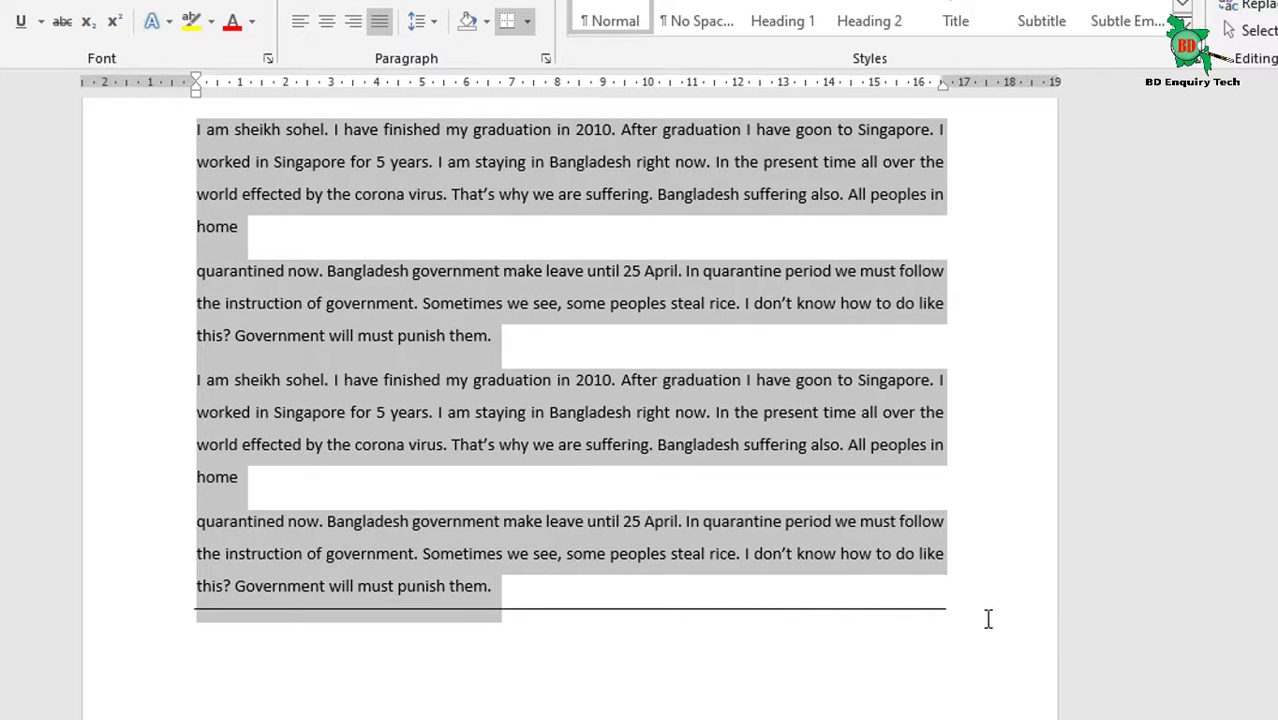
{"action": "scroll", "coordinate": [755, 605], "scroll_direction": "up", "scroll_amount": 3}
{"action": "scroll", "coordinate": [755, 605], "scroll_direction": "down", "scroll_amount": 1}
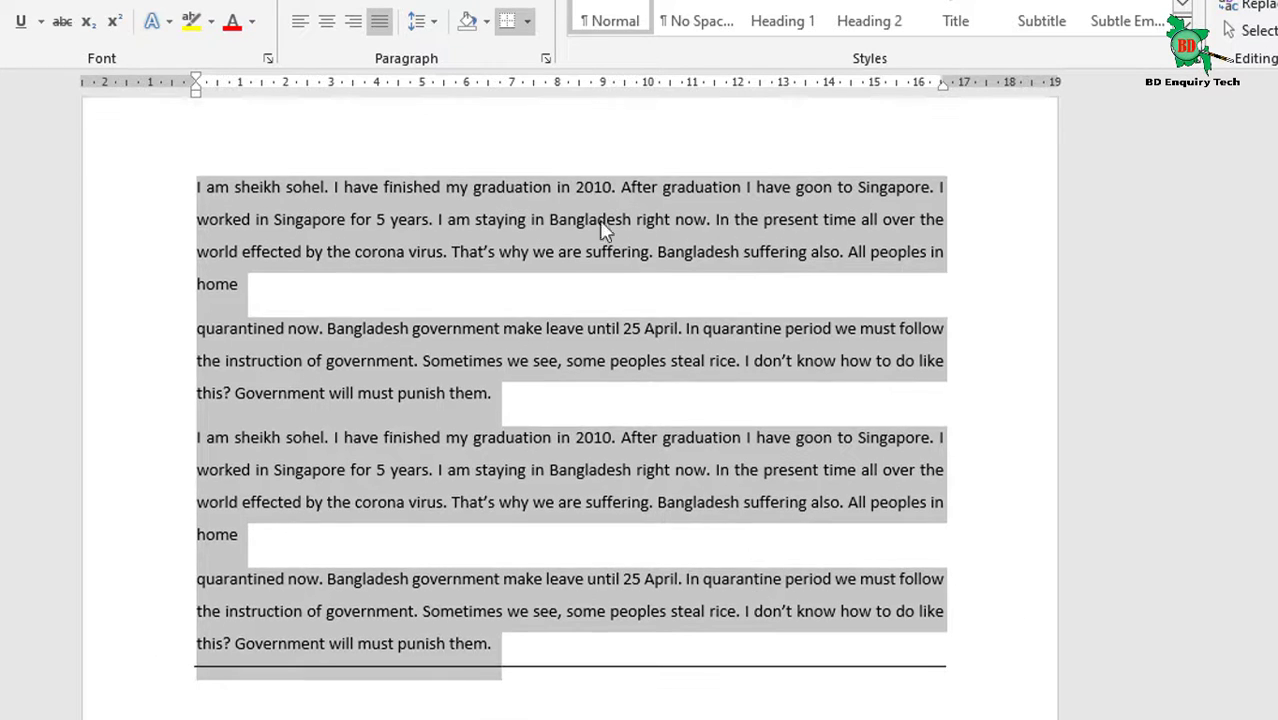
{"action": "left_click", "coordinate": [527, 22]}
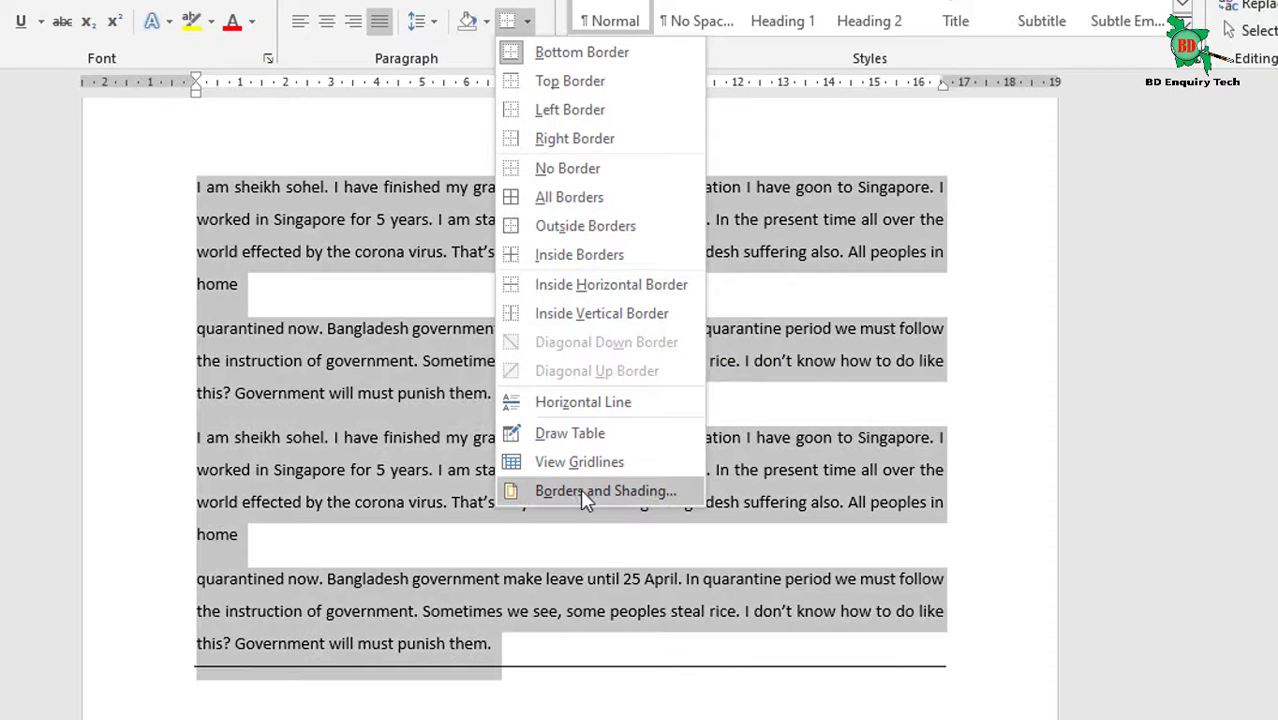
Apply a dash-dot Box border around all paragraphs through Borders and Shading
{"action": "left_click", "coordinate": [630, 491]}
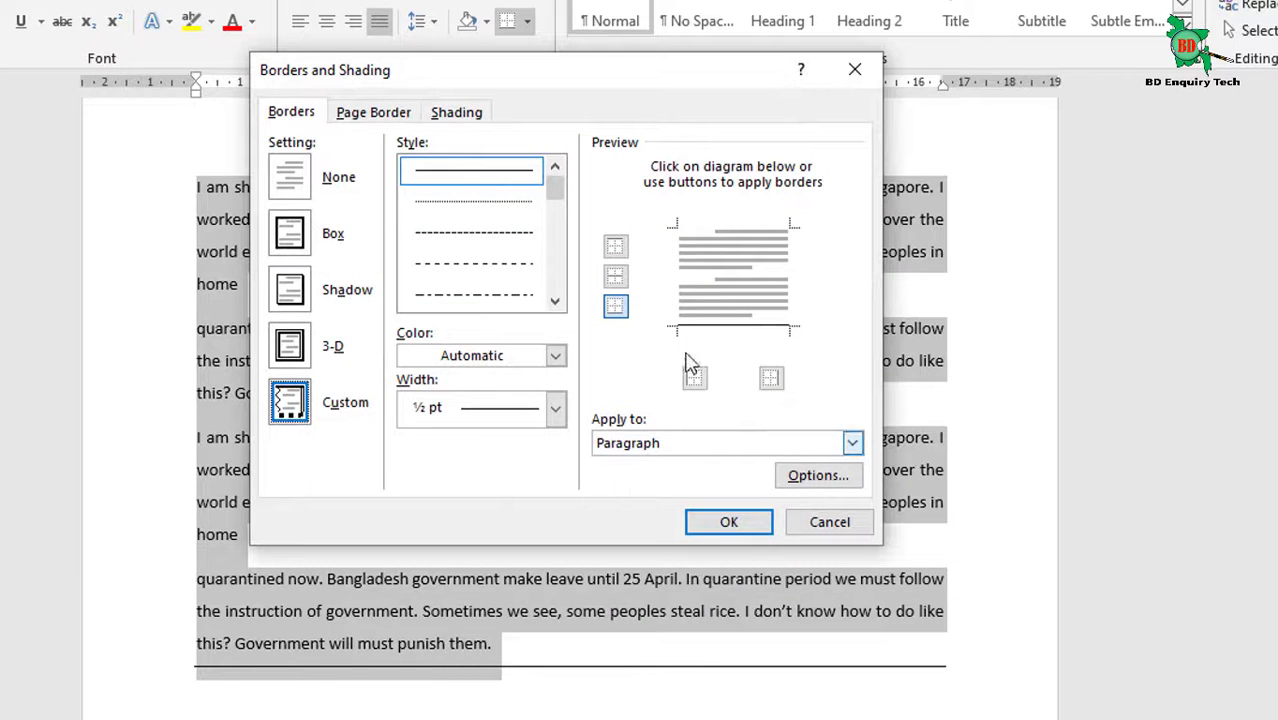
{"action": "left_click", "coordinate": [374, 117]}
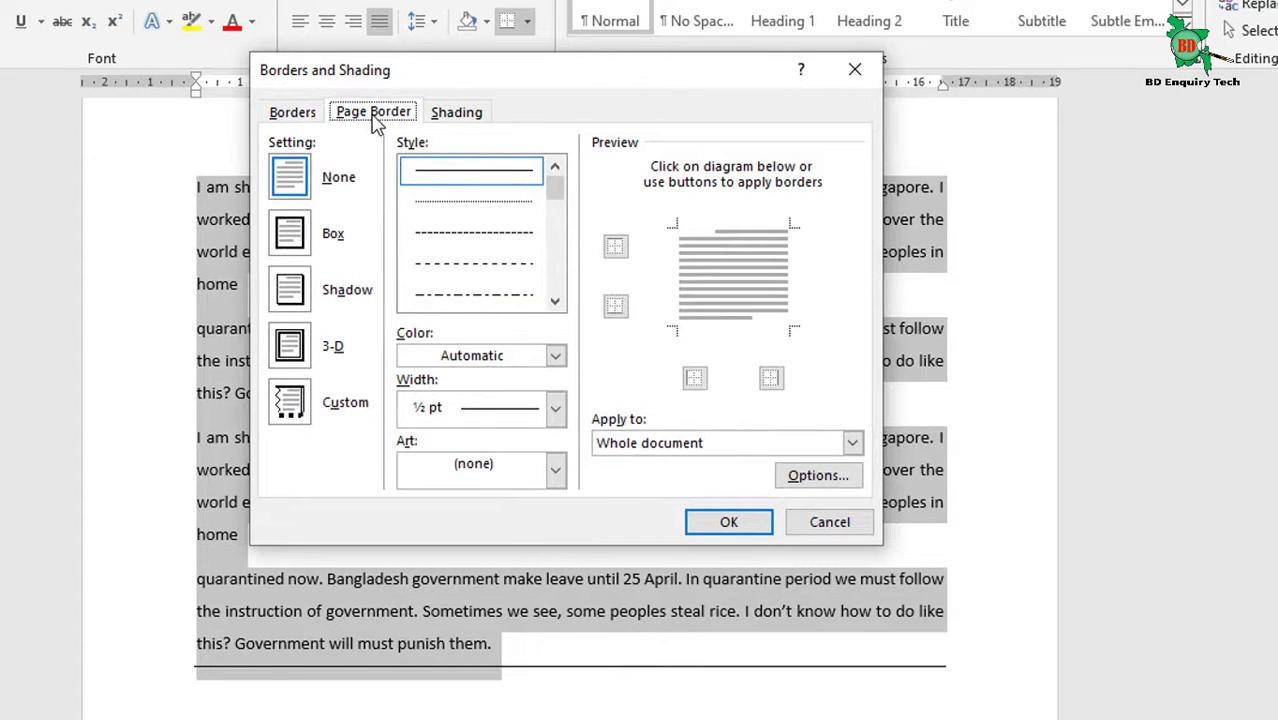
{"action": "left_click", "coordinate": [300, 117]}
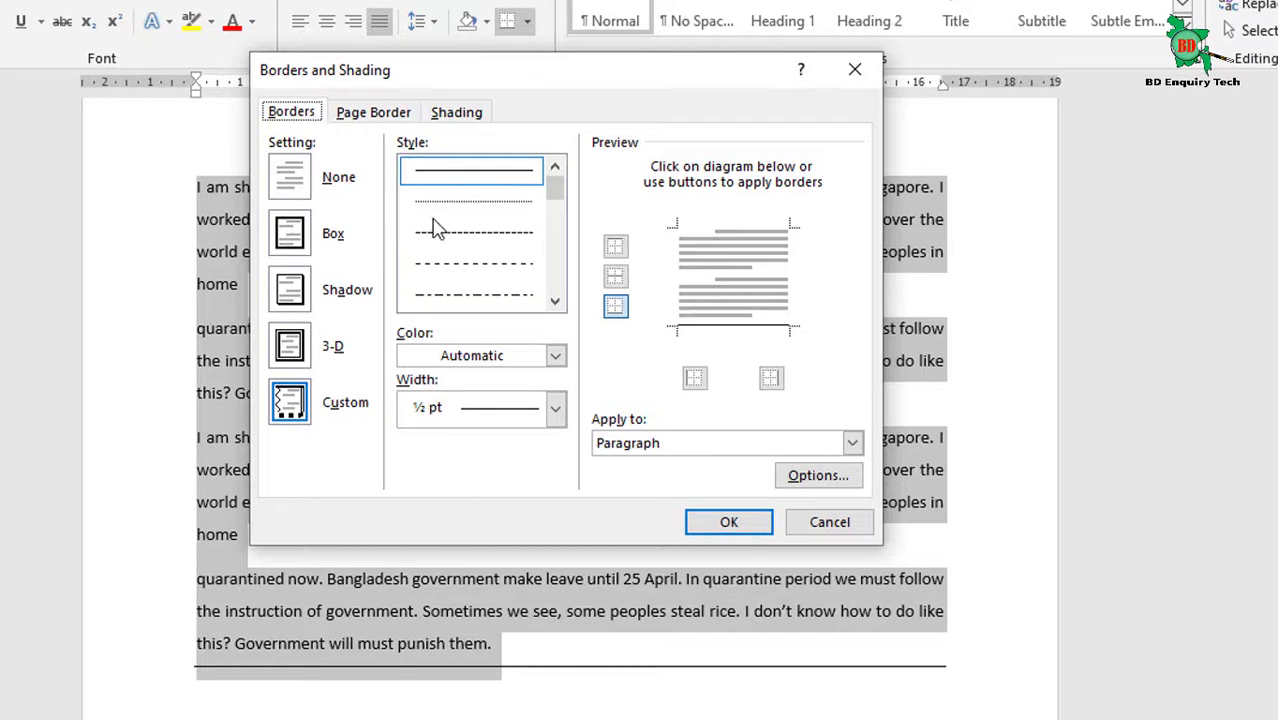
{"action": "left_click", "coordinate": [473, 201]}
{"action": "left_click", "coordinate": [473, 232]}
{"action": "left_click", "coordinate": [477, 294]}
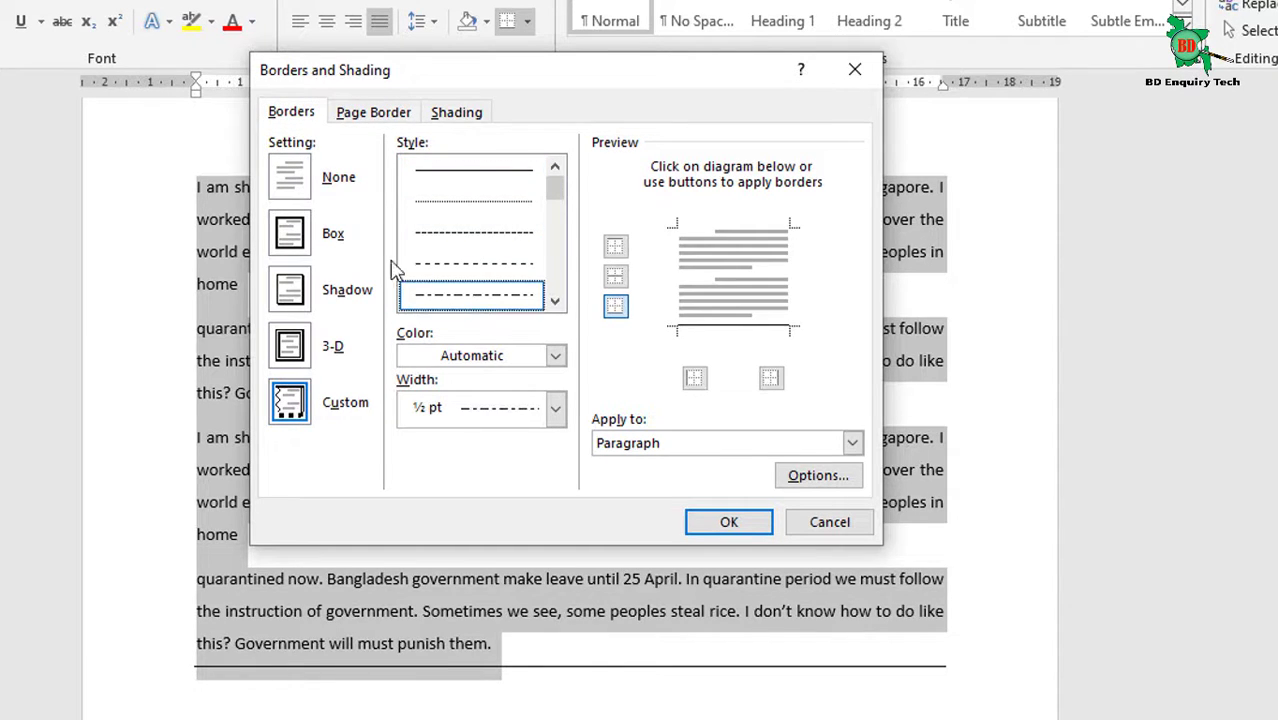
{"action": "left_click", "coordinate": [300, 245]}
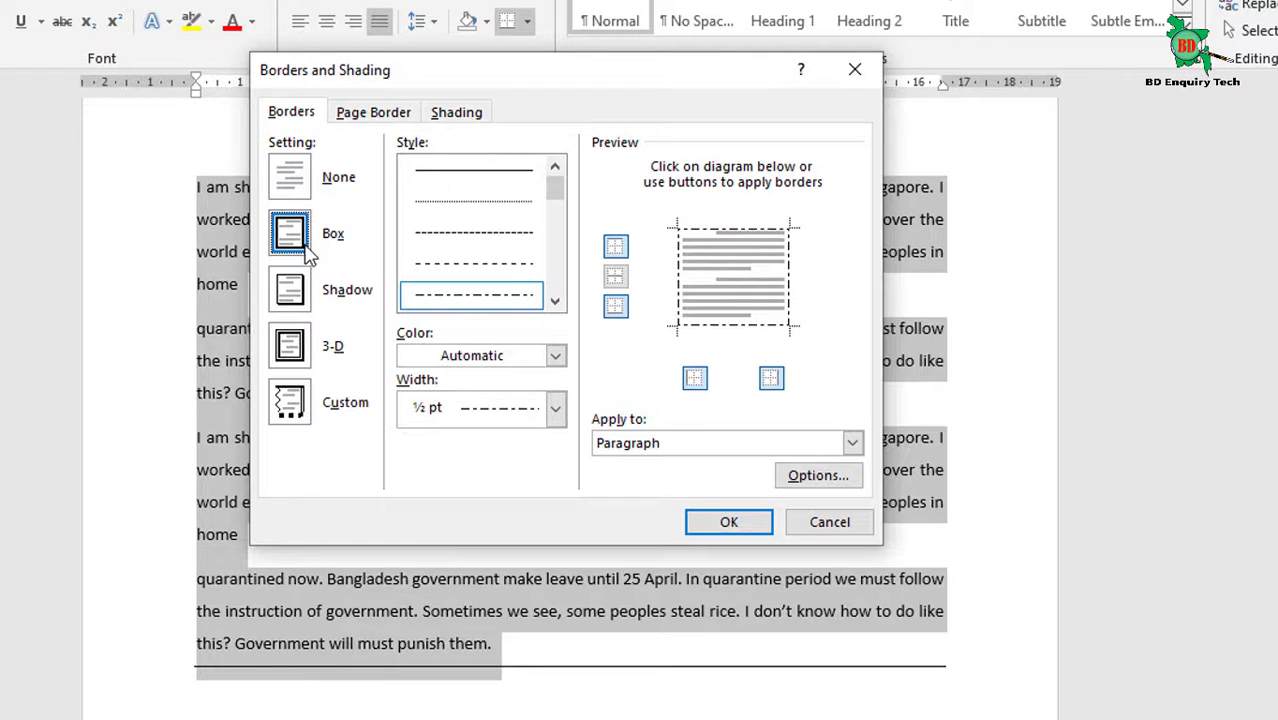
{"action": "left_click", "coordinate": [300, 114]}
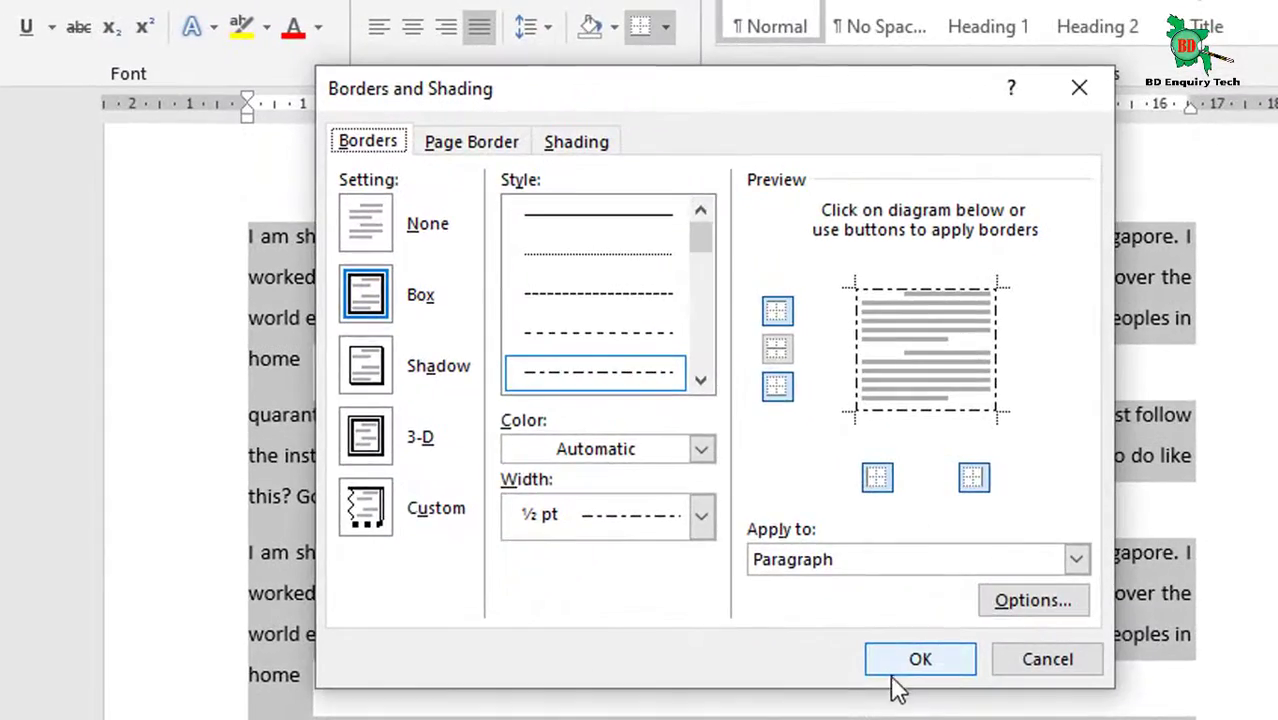
{"action": "left_click", "coordinate": [735, 527]}
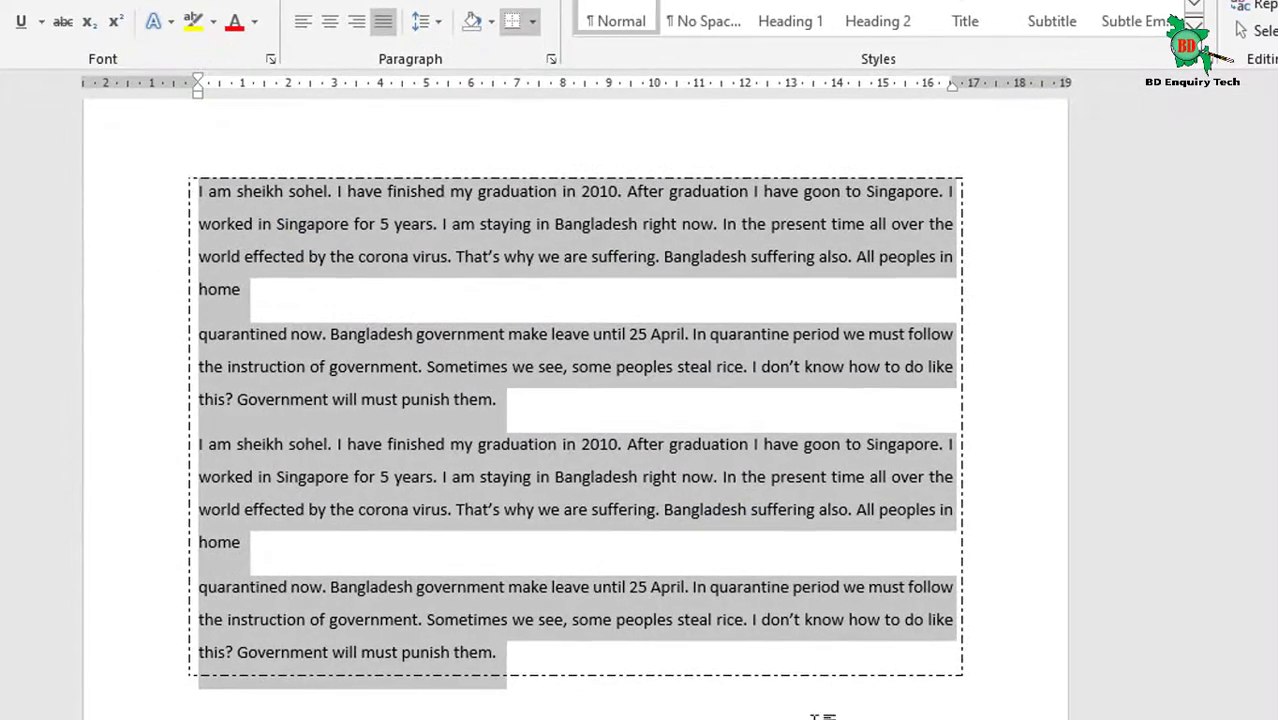
Apply a 3 pt double-line box border around the paragraphs
{"action": "left_click", "coordinate": [530, 22]}
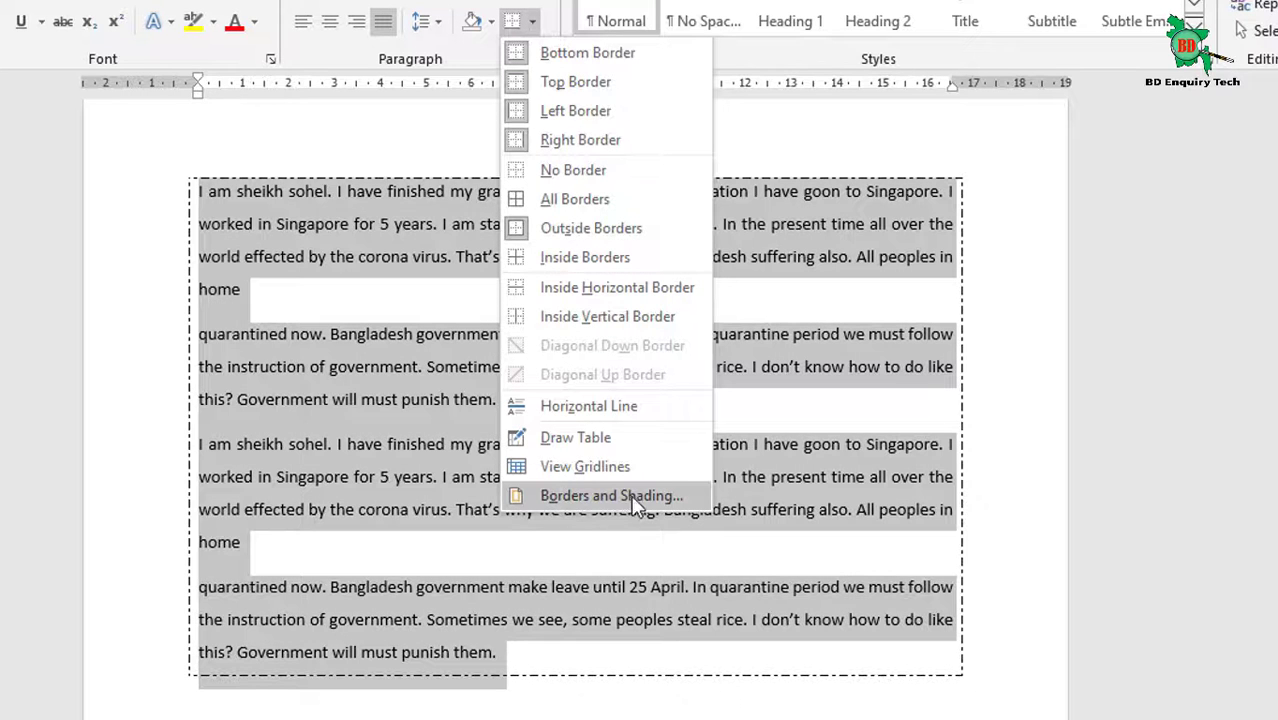
{"action": "left_click", "coordinate": [636, 497]}
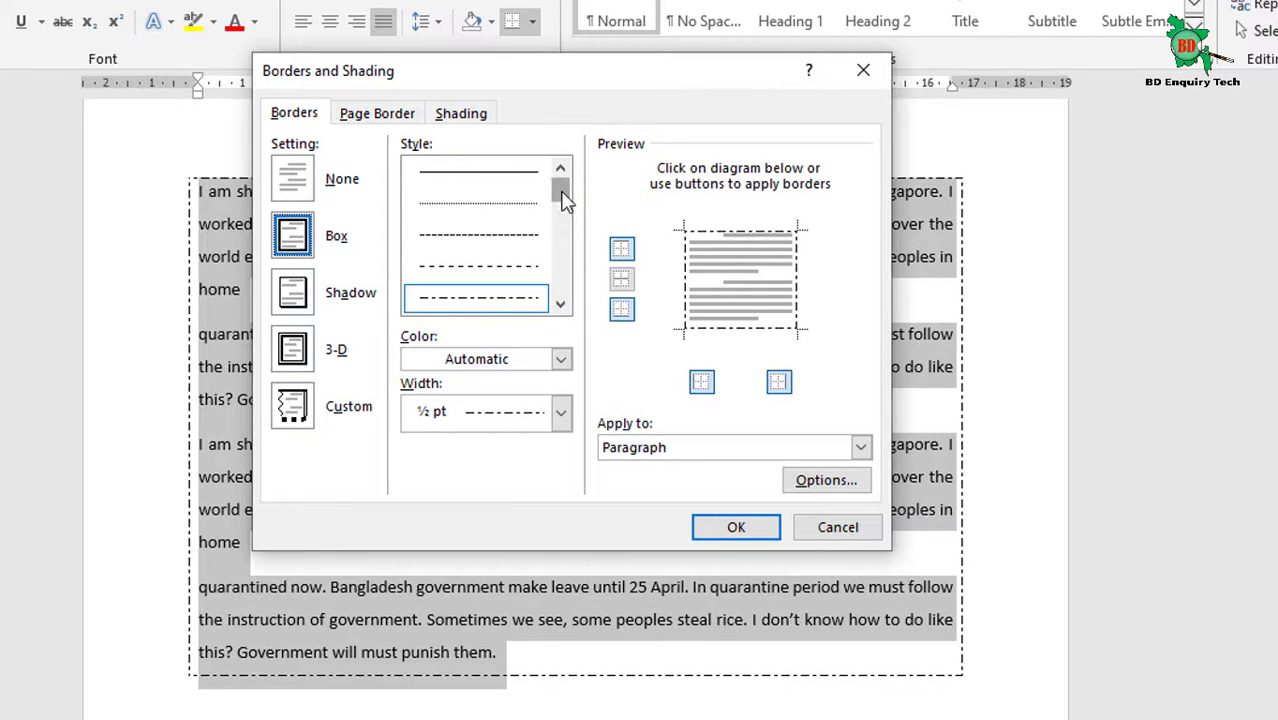
{"action": "left_click_drag", "start_coordinate": [563, 200], "coordinate": [560, 250]}
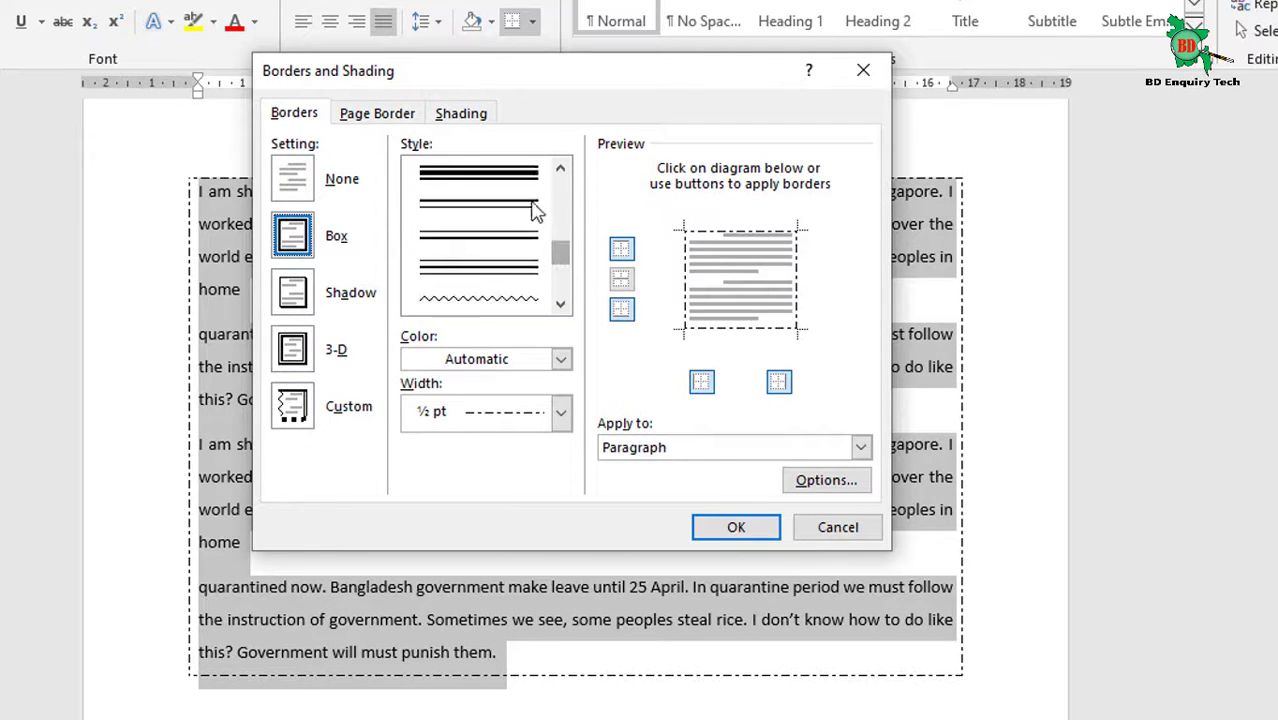
{"action": "scroll", "coordinate": [533, 208], "scroll_direction": "up", "scroll_amount": 1}
{"action": "left_click", "coordinate": [513, 207]}
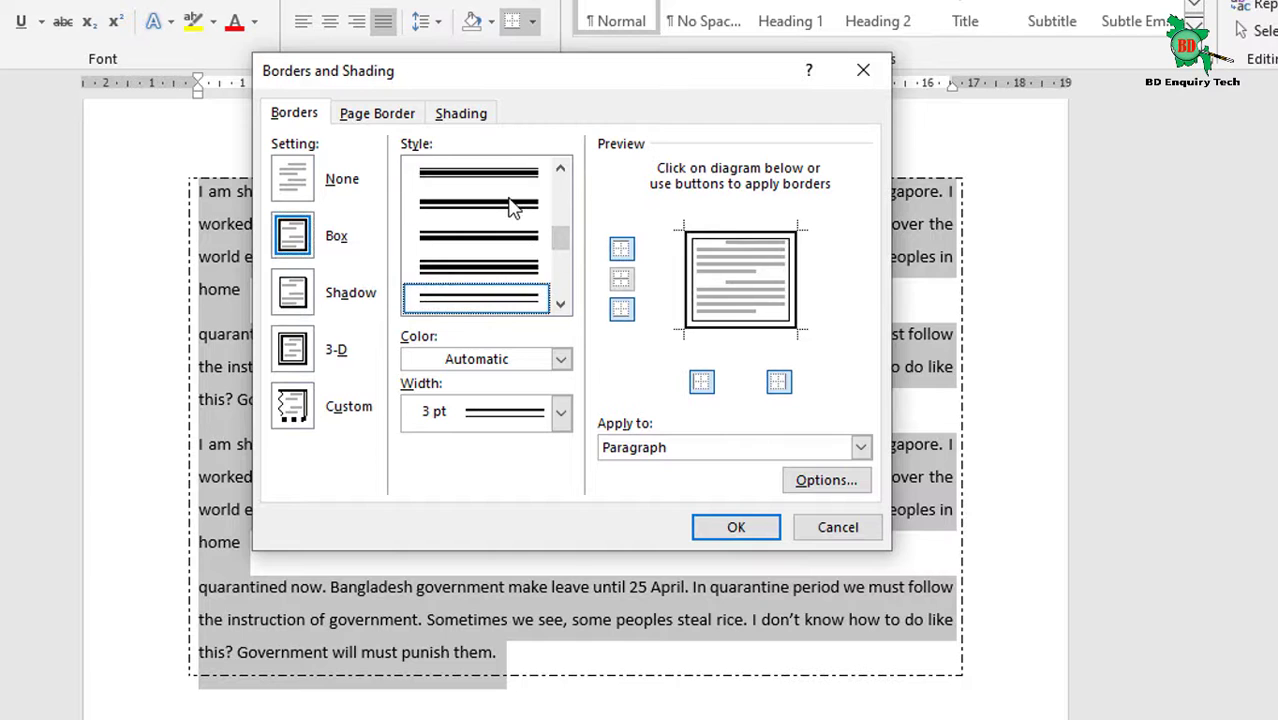
{"action": "left_click", "coordinate": [736, 527]}
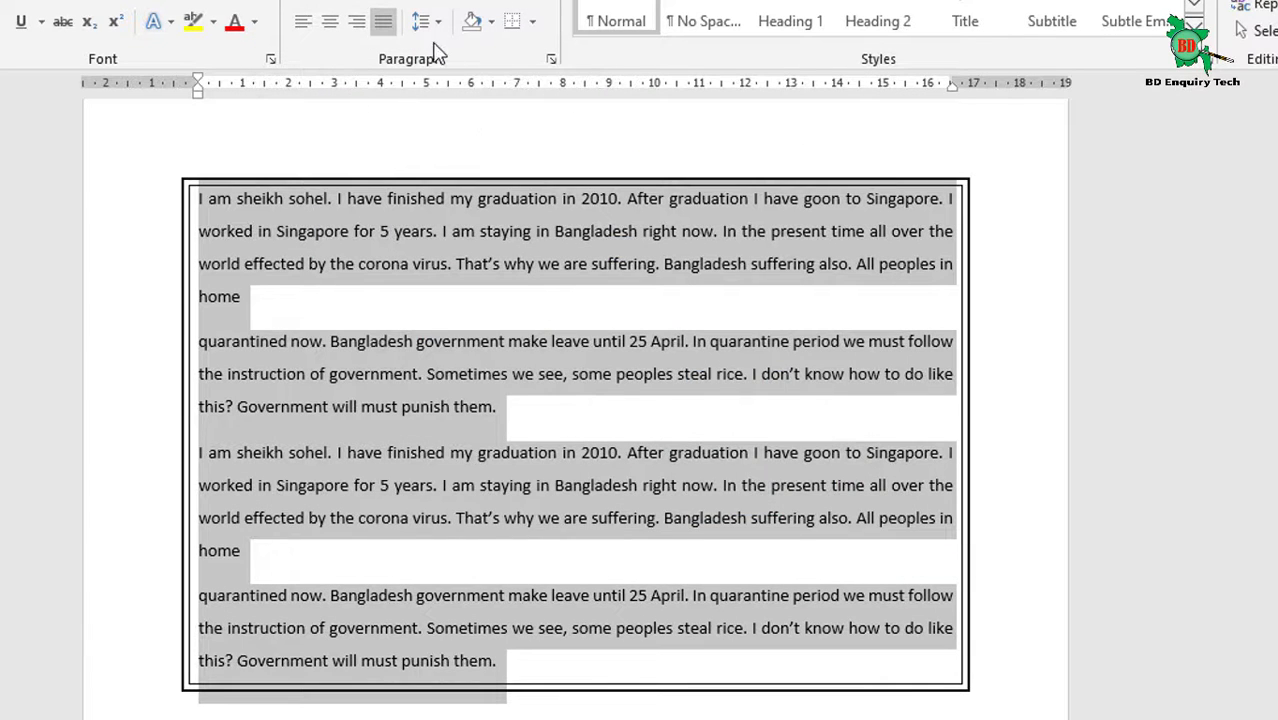
Set the paragraph border to None to remove all borders
{"action": "left_click", "coordinate": [533, 22]}
{"action": "left_click", "coordinate": [605, 505]}
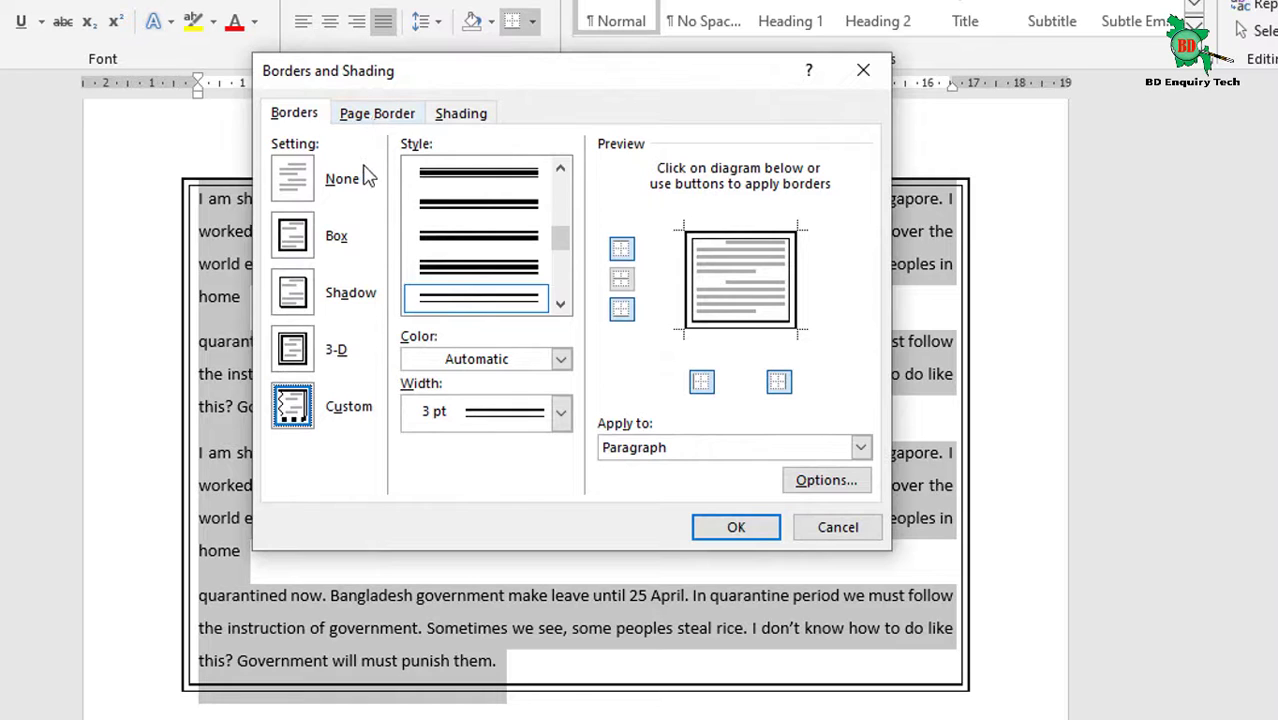
{"action": "left_click", "coordinate": [292, 176]}
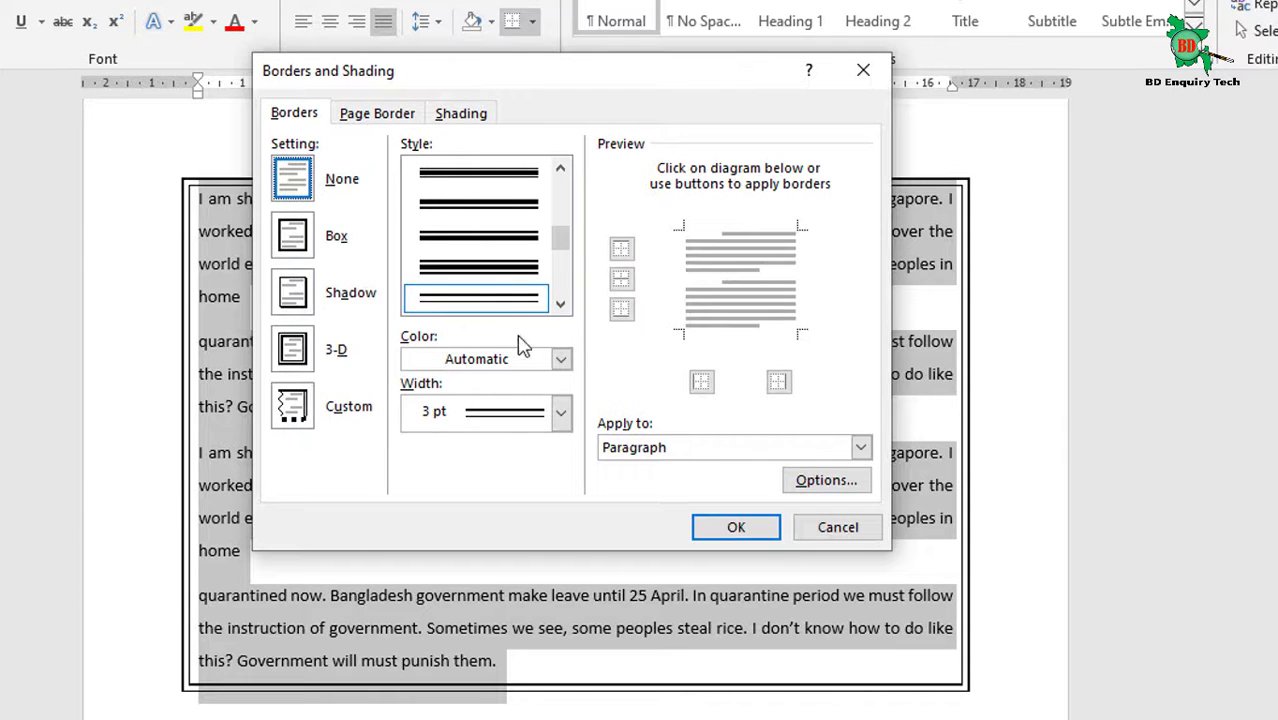
{"action": "left_click", "coordinate": [381, 120]}
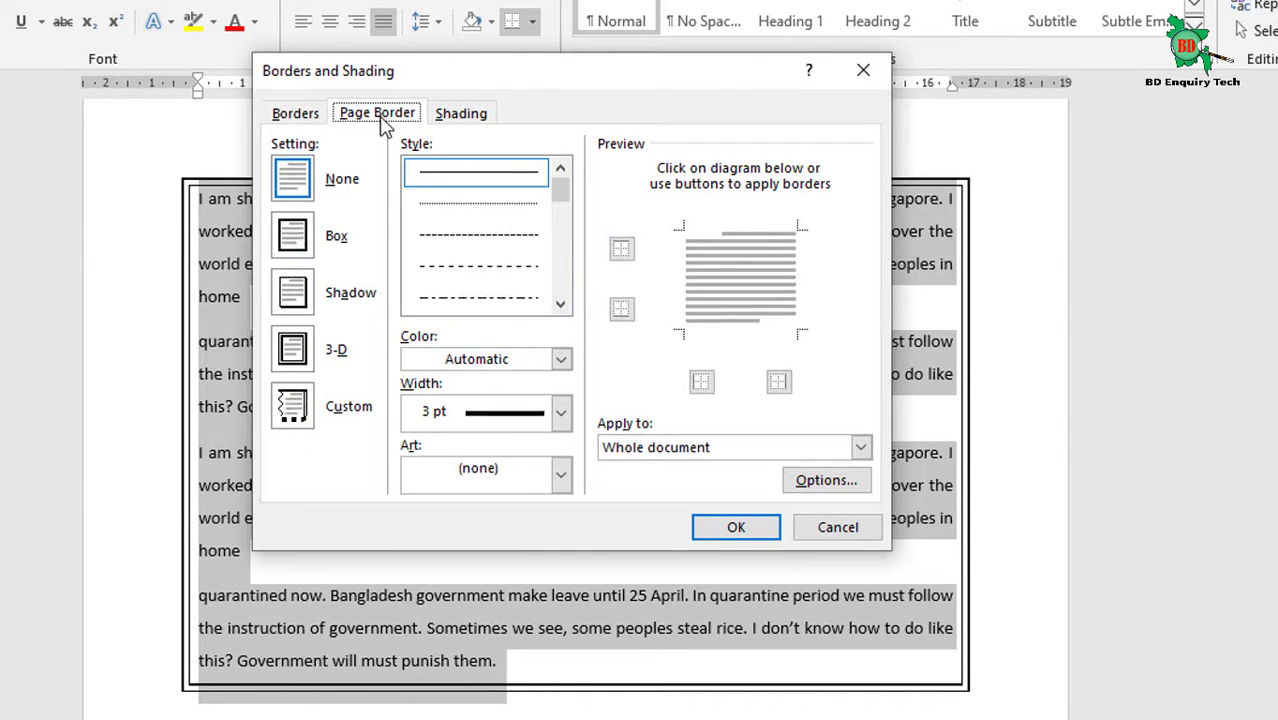
{"action": "left_click", "coordinate": [305, 117]}
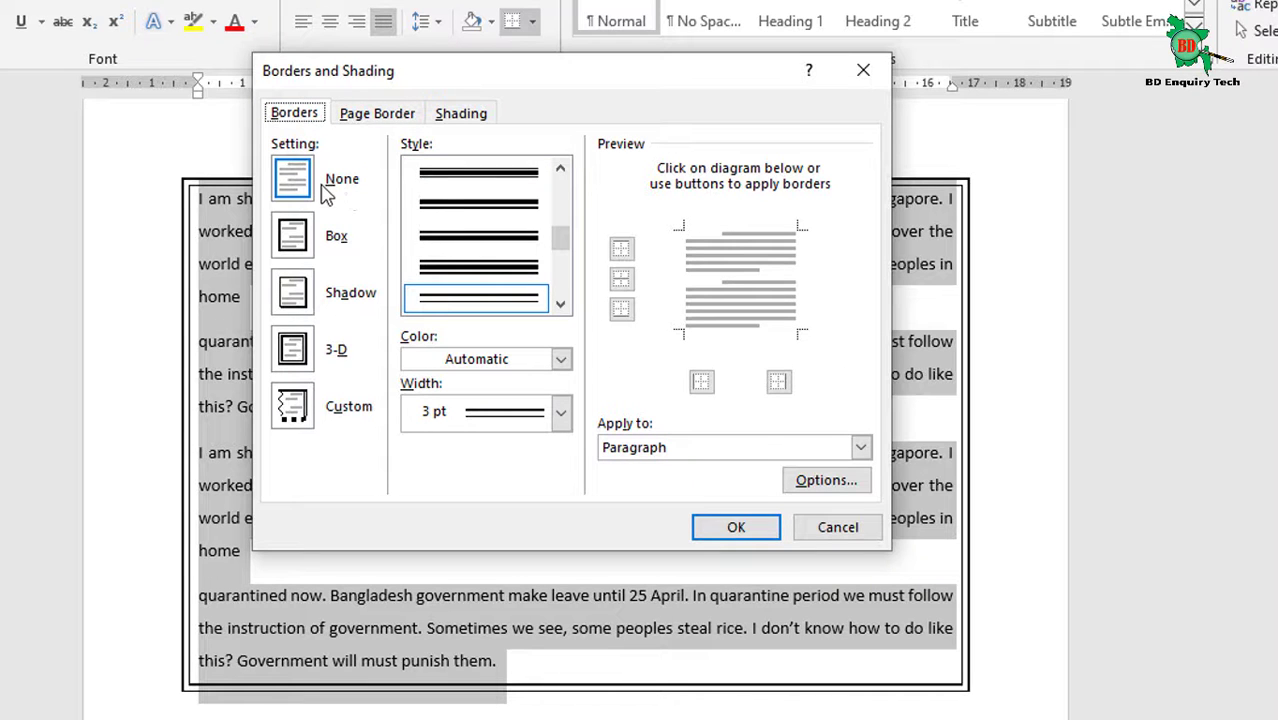
{"action": "left_click", "coordinate": [765, 530]}
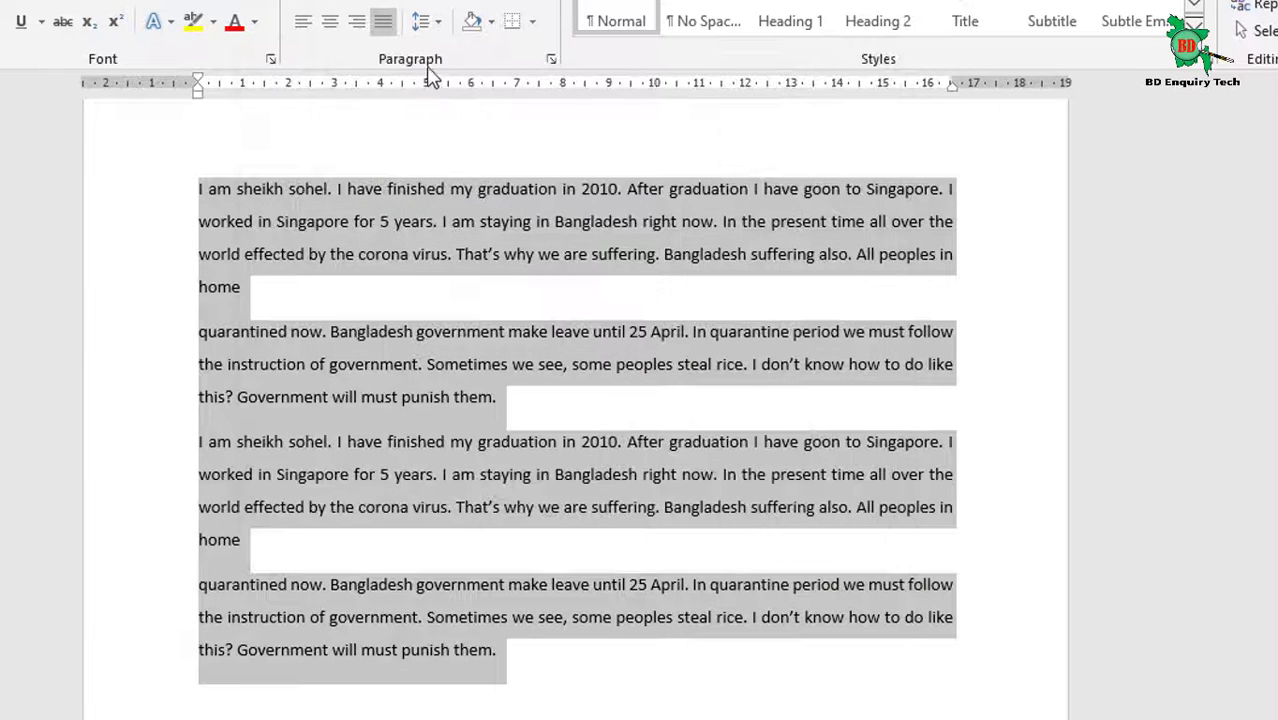
{"action": "left_click", "coordinate": [531, 24]}
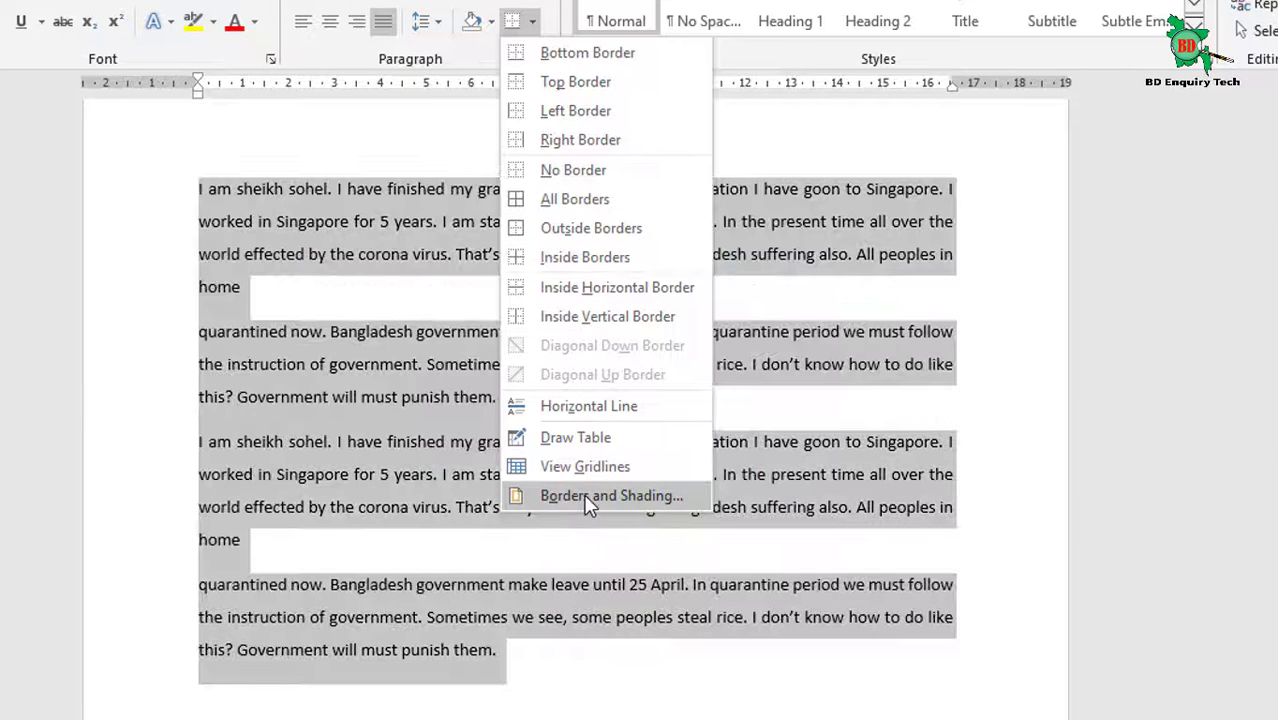
Add a triple-line box page border around the pages
{"action": "left_click", "coordinate": [589, 496]}
{"action": "left_click", "coordinate": [376, 114]}
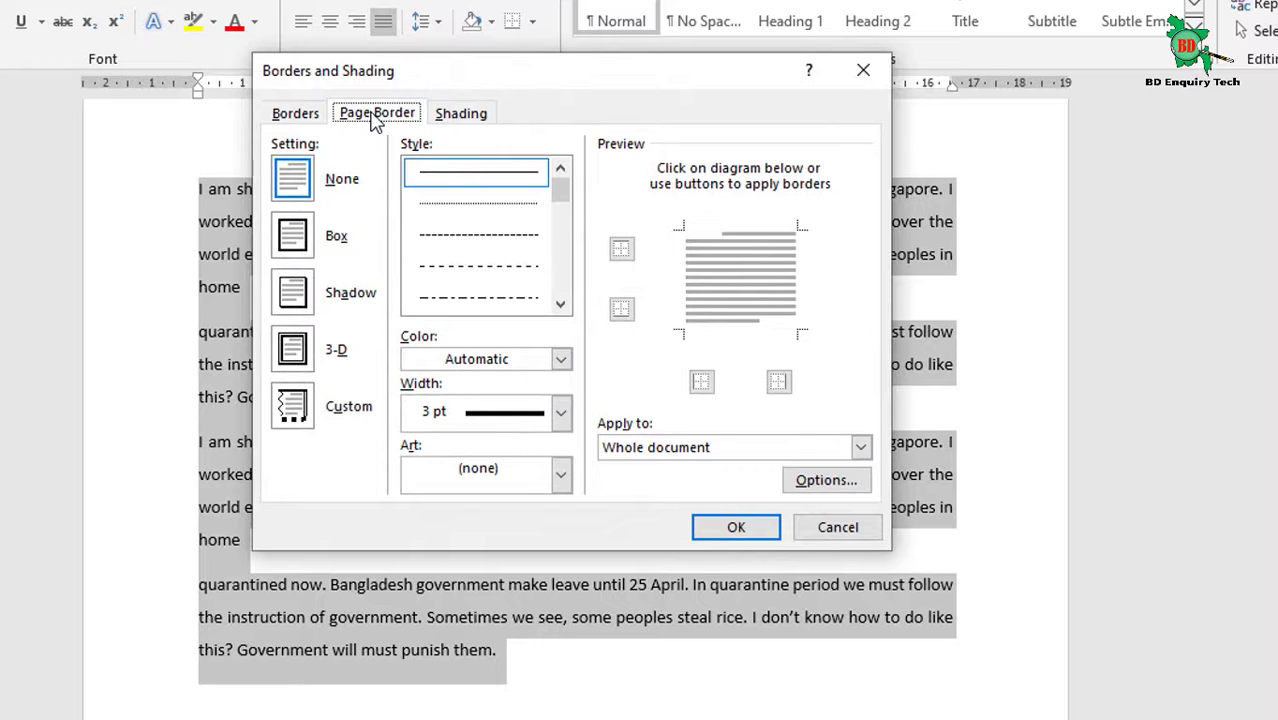
{"action": "left_click", "coordinate": [306, 230]}
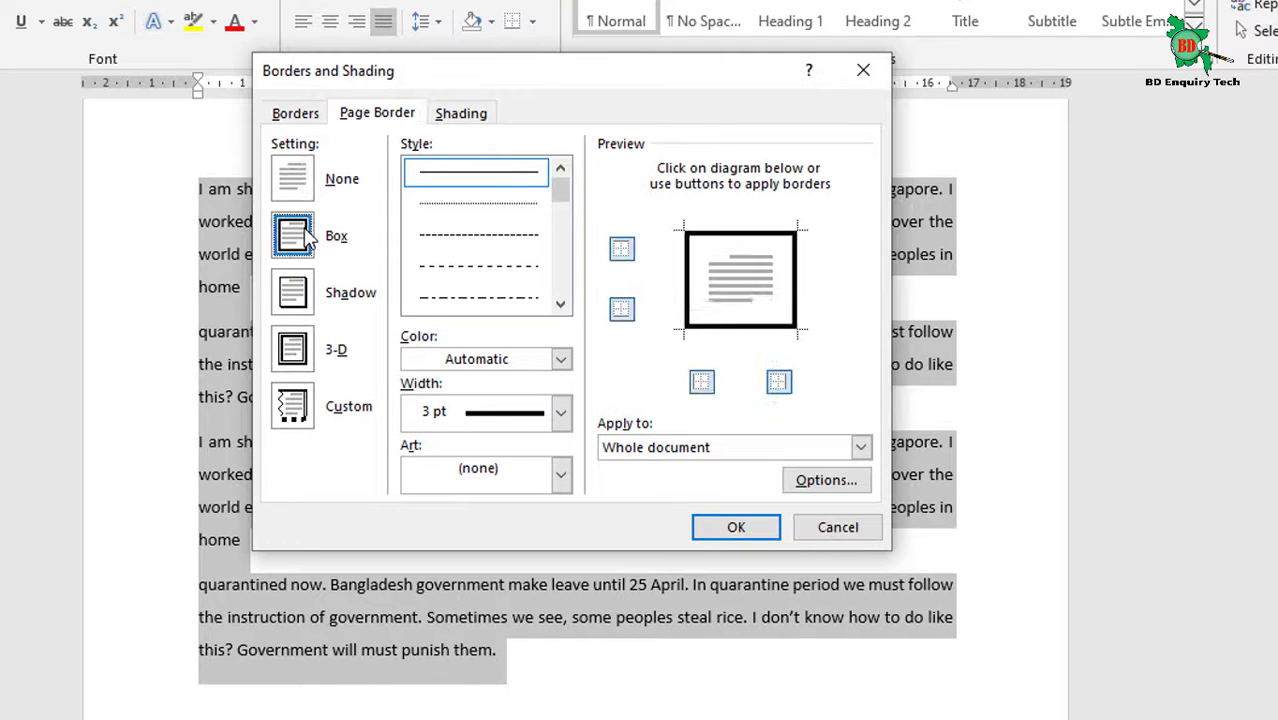
{"action": "left_click_drag", "start_coordinate": [561, 196], "coordinate": [558, 236]}
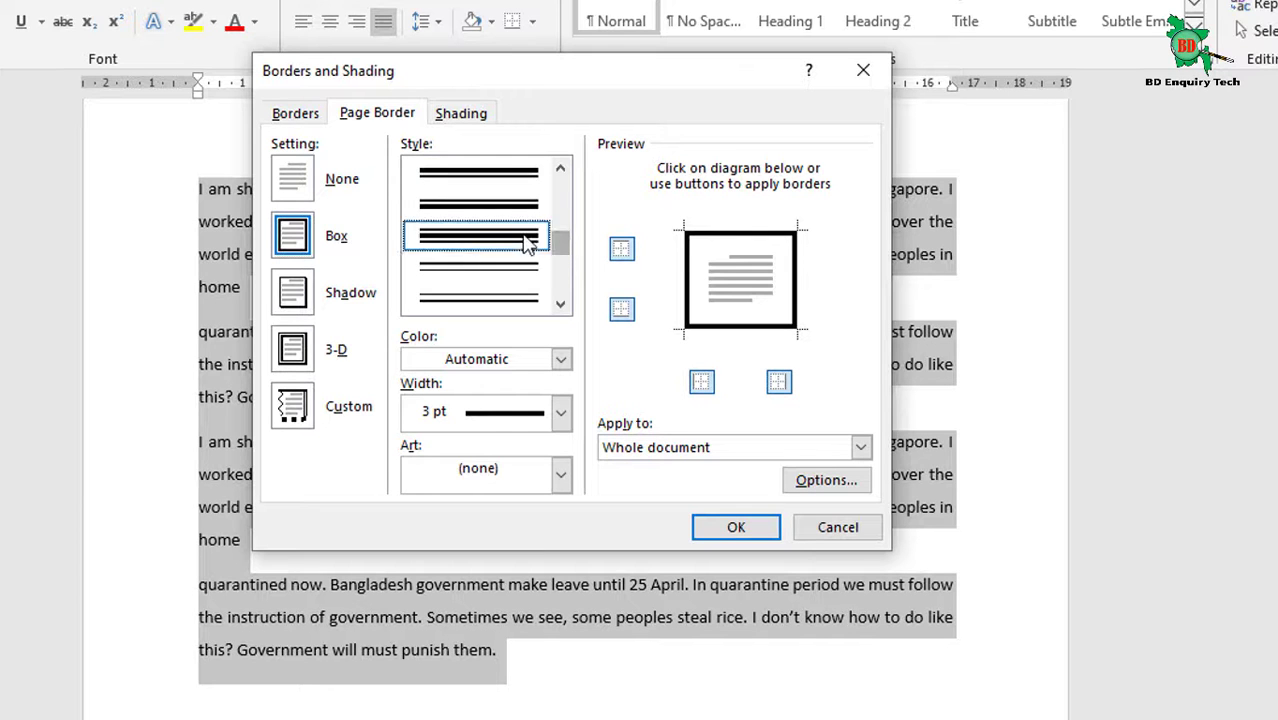
{"action": "left_click", "coordinate": [524, 298]}
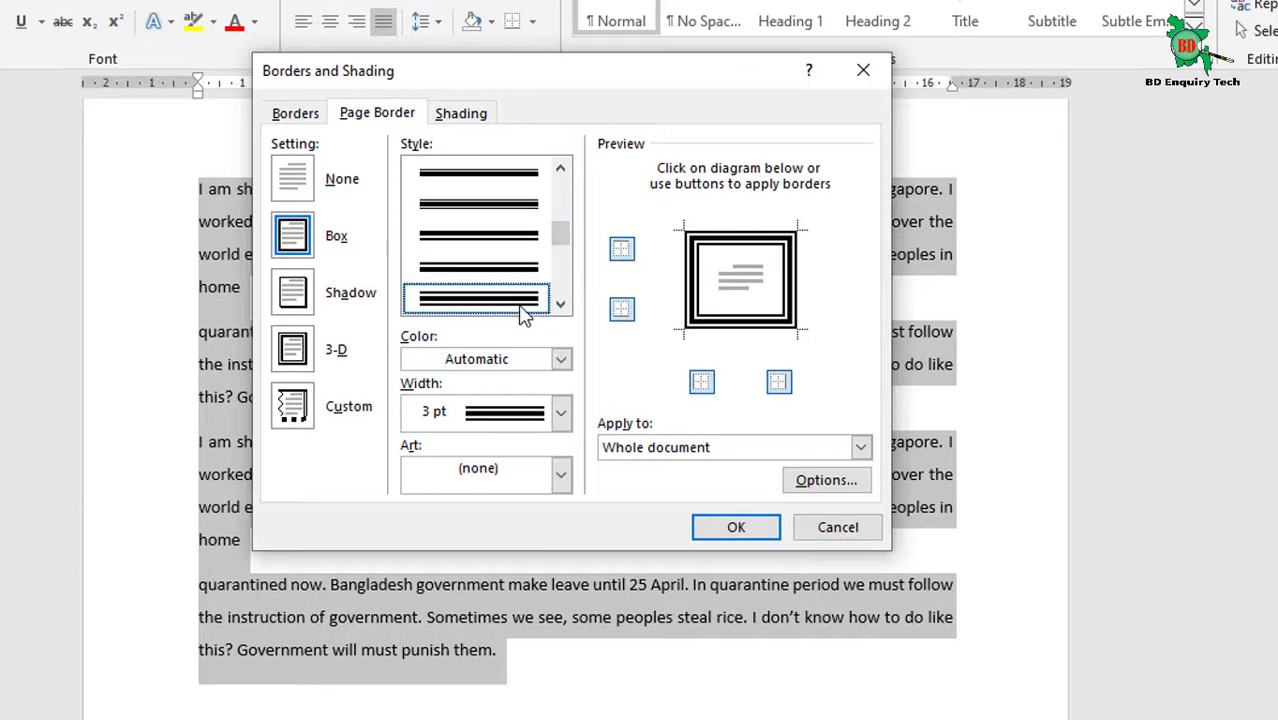
{"action": "left_click", "coordinate": [736, 527]}
Add blank lines after the last paragraph, remove the empty page, and paste the copied paragraphs
{"action": "scroll", "coordinate": [508, 502], "scroll_direction": "down", "scroll_amount": 2}
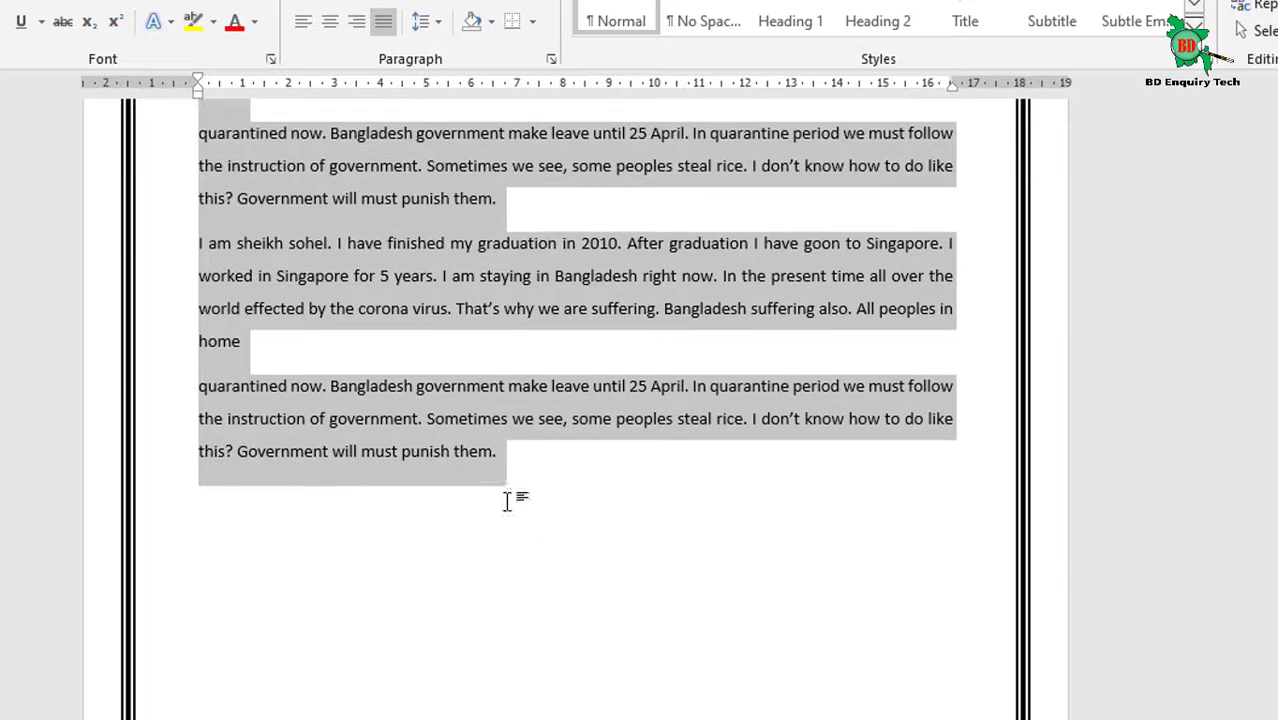
{"action": "scroll", "coordinate": [551, 502], "scroll_direction": "down", "scroll_amount": 5}
{"action": "scroll", "coordinate": [570, 495], "scroll_direction": "down", "scroll_amount": 1}
{"action": "scroll", "coordinate": [570, 495], "scroll_direction": "up", "scroll_amount": 3}
{"action": "left_click", "coordinate": [603, 432]}
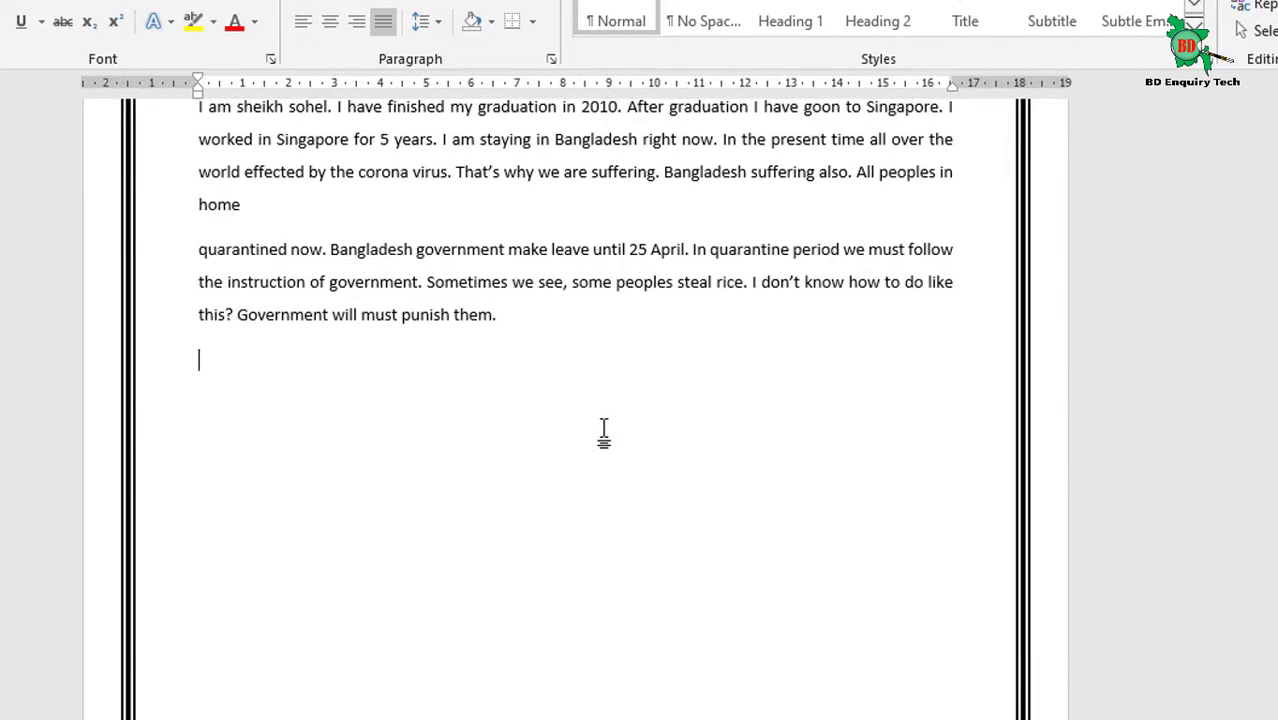
{"action": "key", "text": "Return"}
{"action": "key", "text": "Return"}
{"action": "key", "text": "Return"}
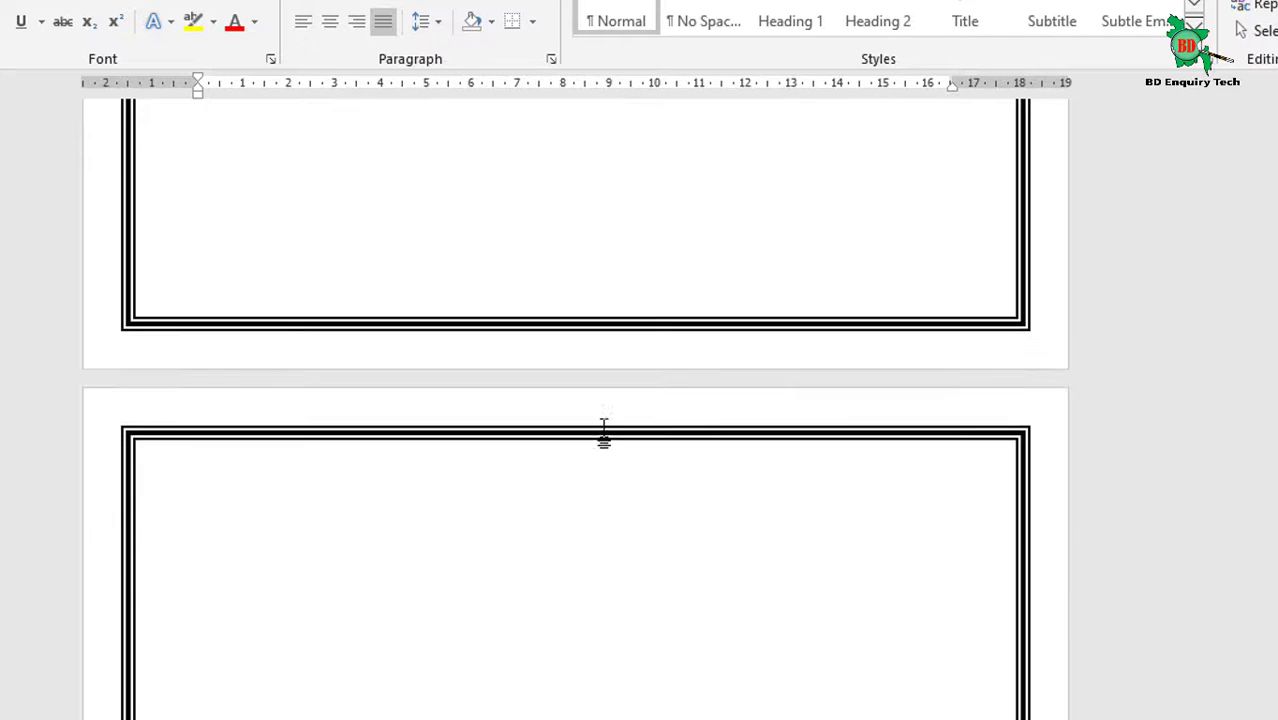
{"action": "key", "text": "Return"}
{"action": "key", "text": "Return"}
{"action": "key", "text": "Return"}
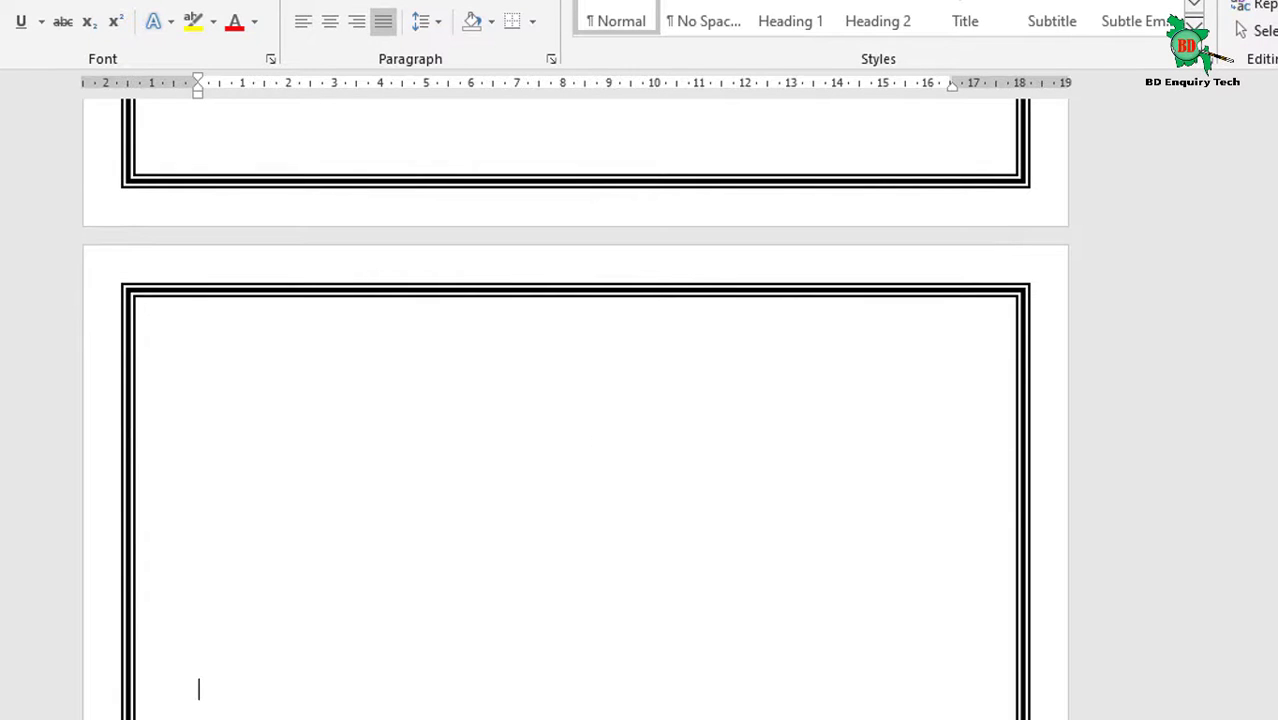
{"action": "scroll", "coordinate": [599, 305], "scroll_direction": "up", "scroll_amount": 1}
{"action": "scroll", "coordinate": [605, 360], "scroll_direction": "up", "scroll_amount": 2}
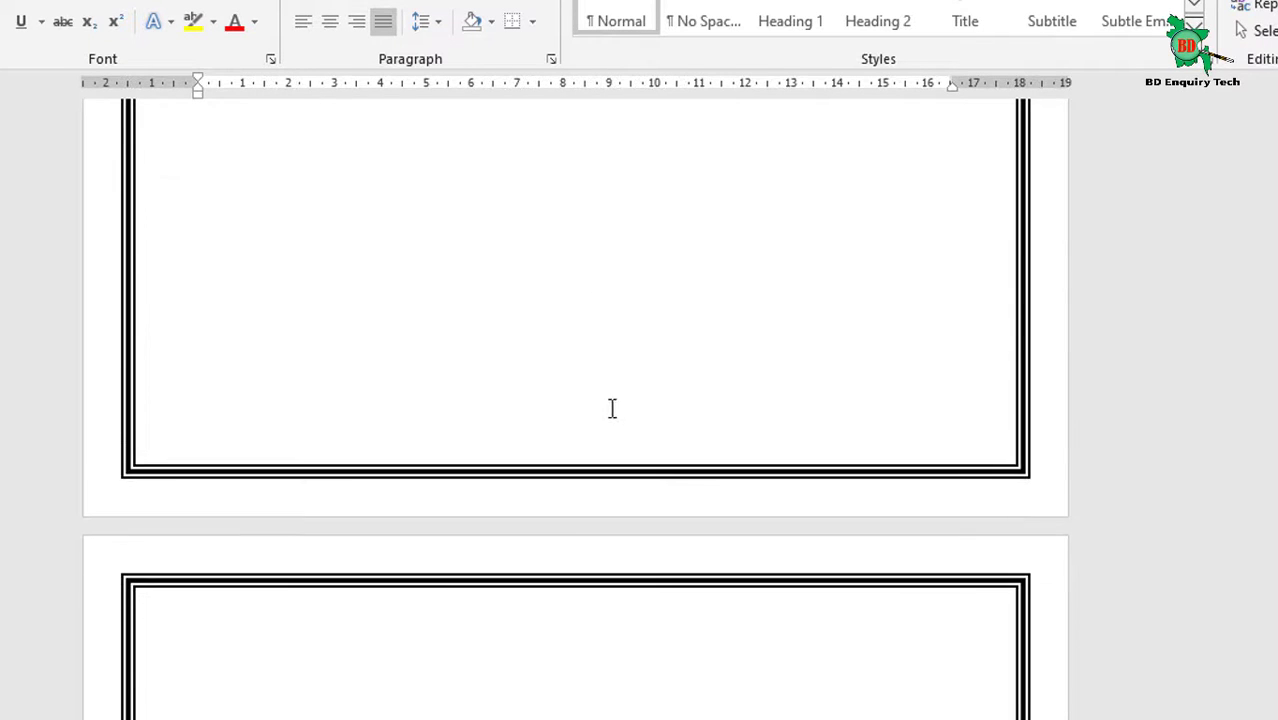
{"action": "scroll", "coordinate": [618, 417], "scroll_direction": "down", "scroll_amount": 2}
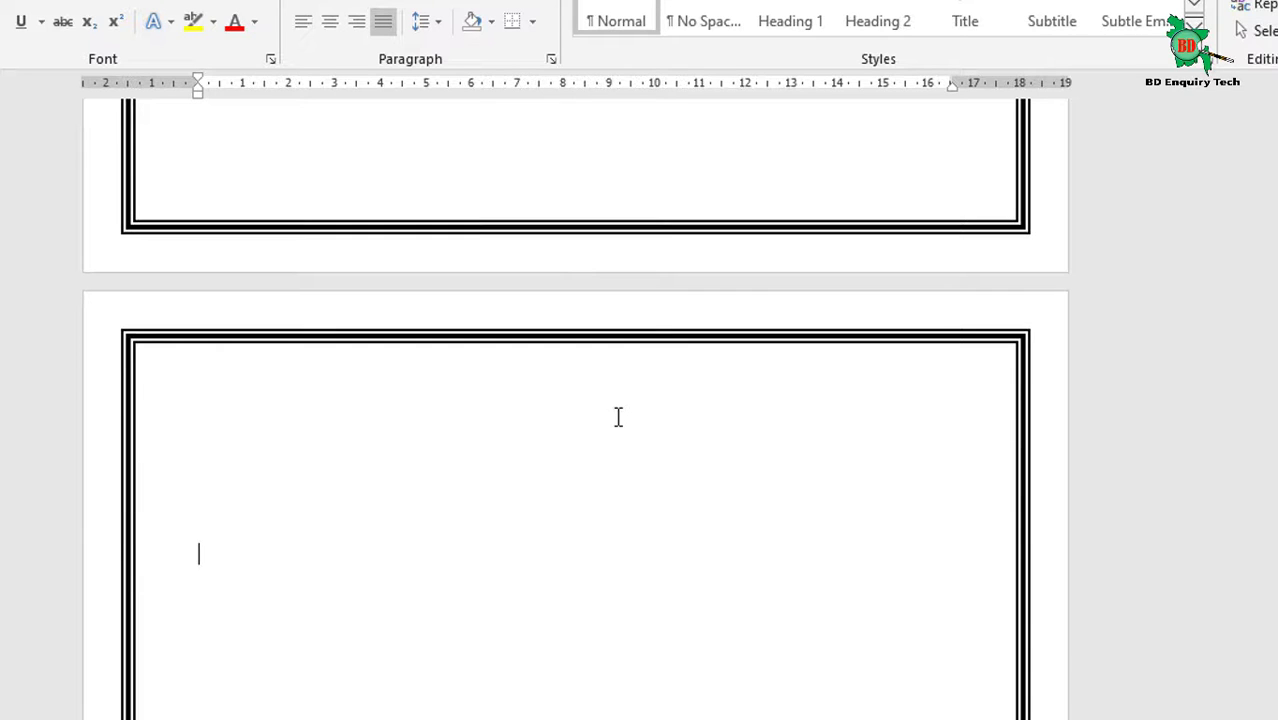
{"action": "key", "text": "BackSpace"}
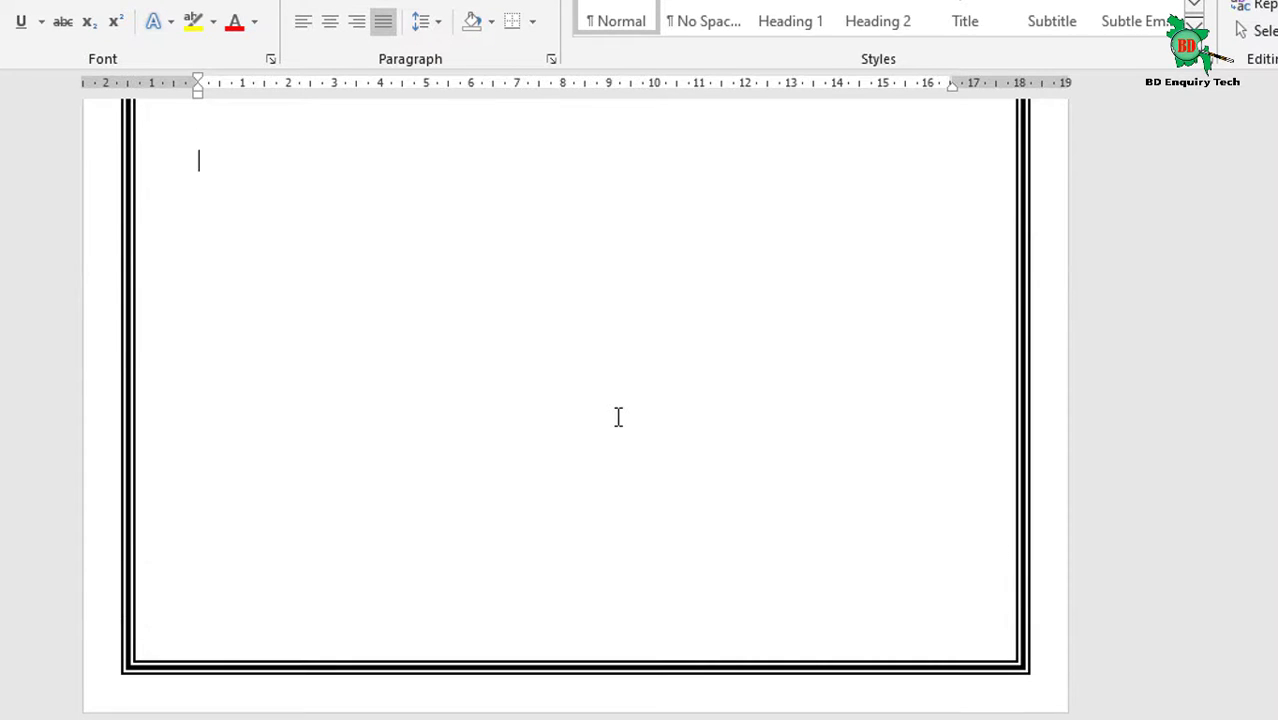
{"action": "type", "text": "I am sheikh sohel. I have finished my graduation in 2010. After graduation I have goon to Singapore. I worked in Singapore for 5 years. I am staying in Bangladesh right now. In the present time all over the world effected by the corona virus. That’s why we are suffering. Bangladesh suffering also. All peoples in home quarantined now. Bangladesh government make leave until 25 April. In quarantine period we must follow the instruction of government. Sometimes we see, some peoples steal rice. I don’t know how to do like this? Government will must punish them."}
{"action": "scroll", "coordinate": [616, 416], "scroll_direction": "up", "scroll_amount": 2}
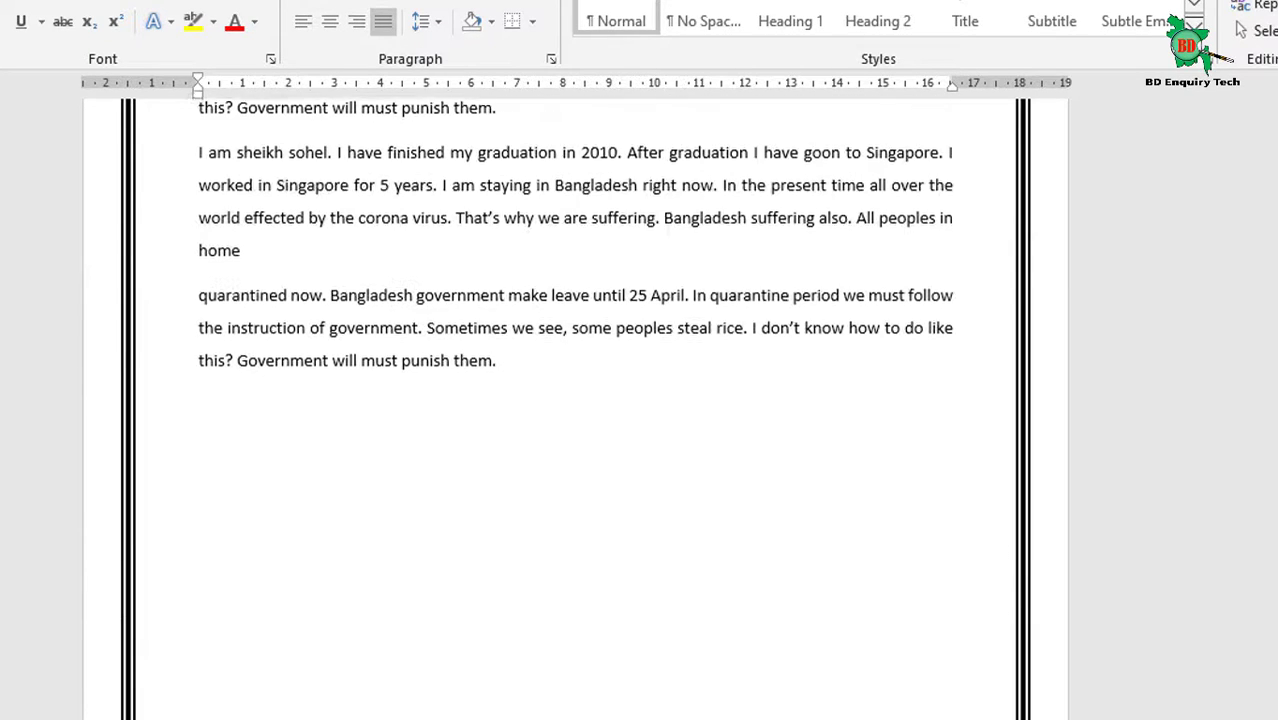
Set the triple-line page border to apply to This section
{"action": "left_click", "coordinate": [536, 16]}
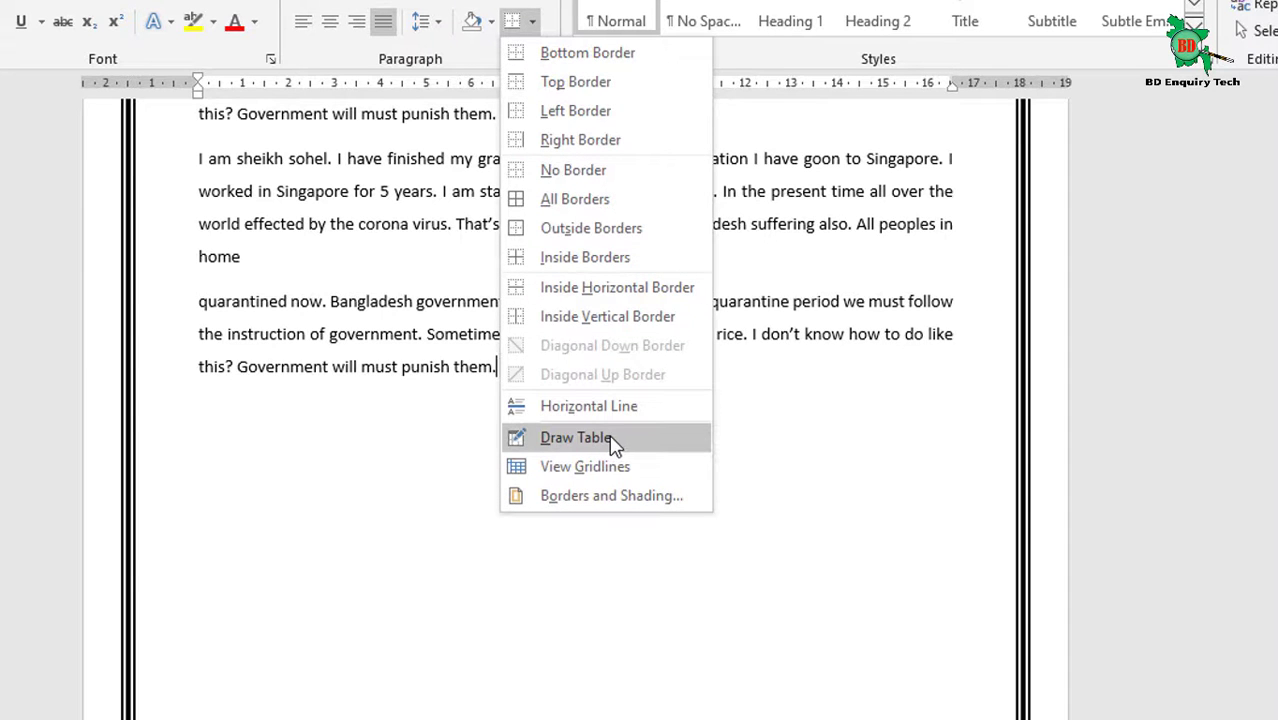
{"action": "left_click", "coordinate": [620, 495]}
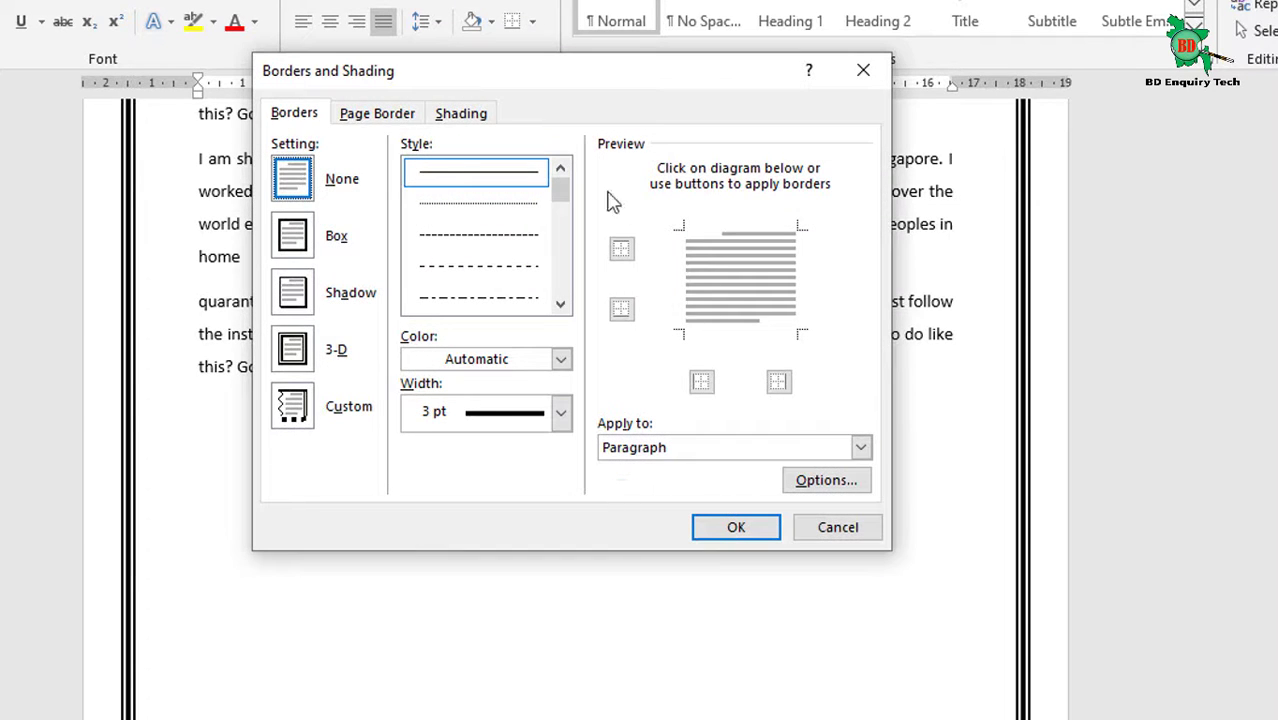
{"action": "left_click", "coordinate": [408, 119]}
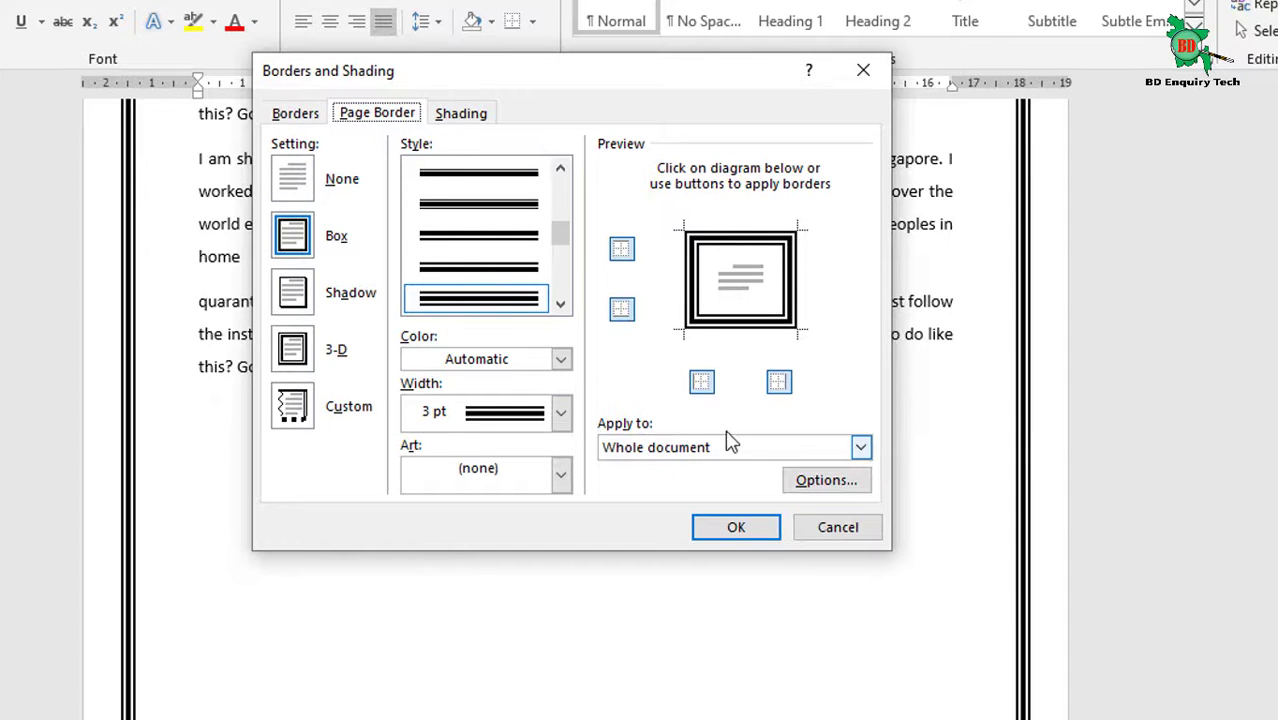
{"action": "left_click", "coordinate": [860, 447]}
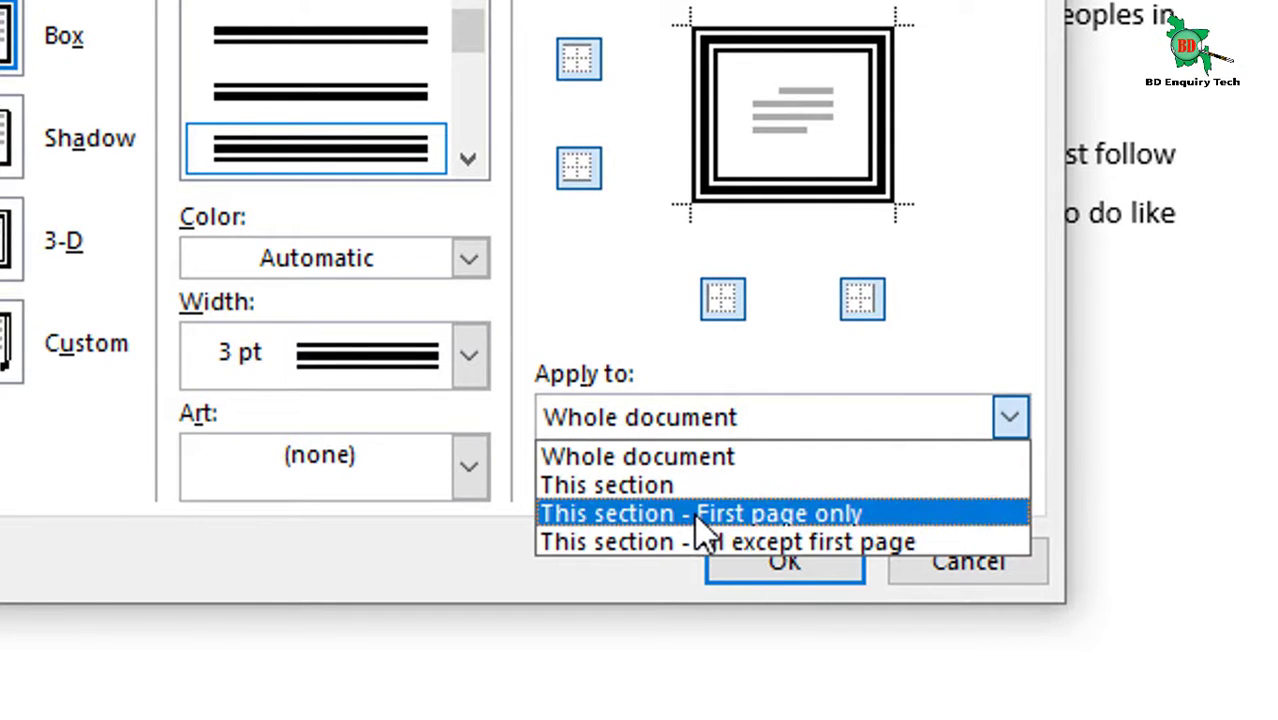
{"action": "left_click", "coordinate": [621, 490]}
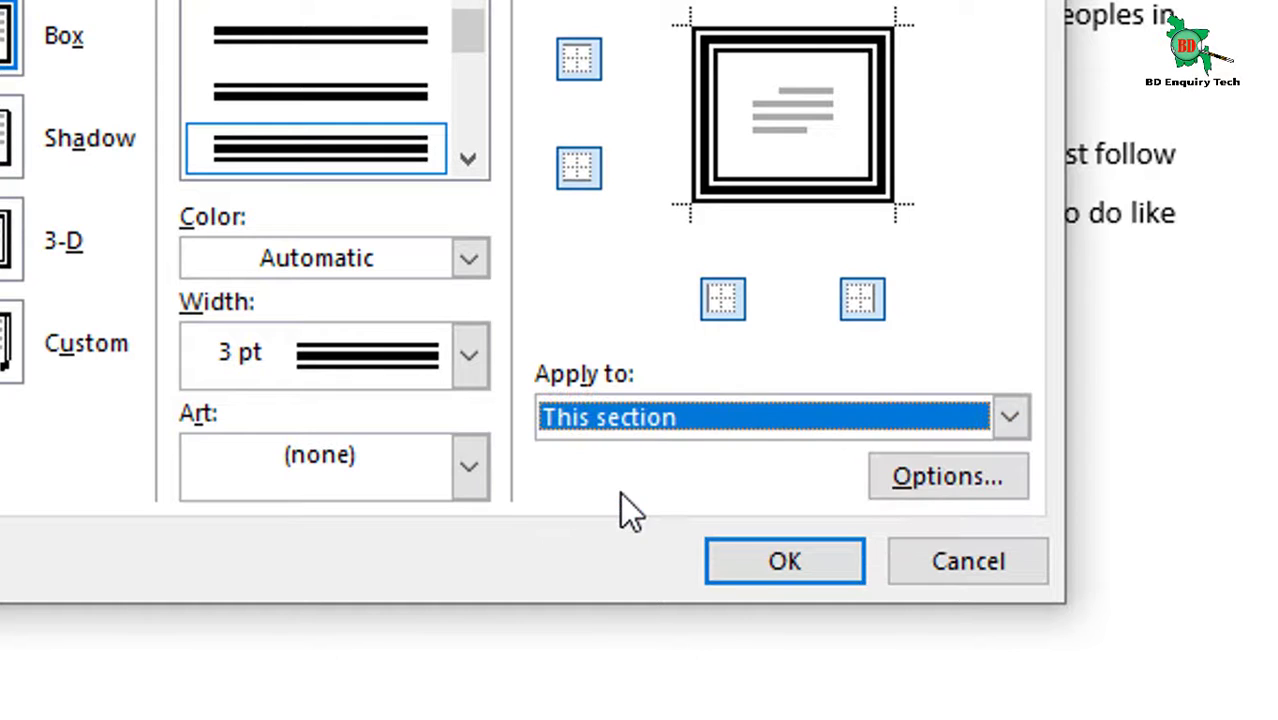
{"action": "left_click", "coordinate": [808, 565]}
Delete the trailing blank page after the text
{"action": "key", "text": "Return"}
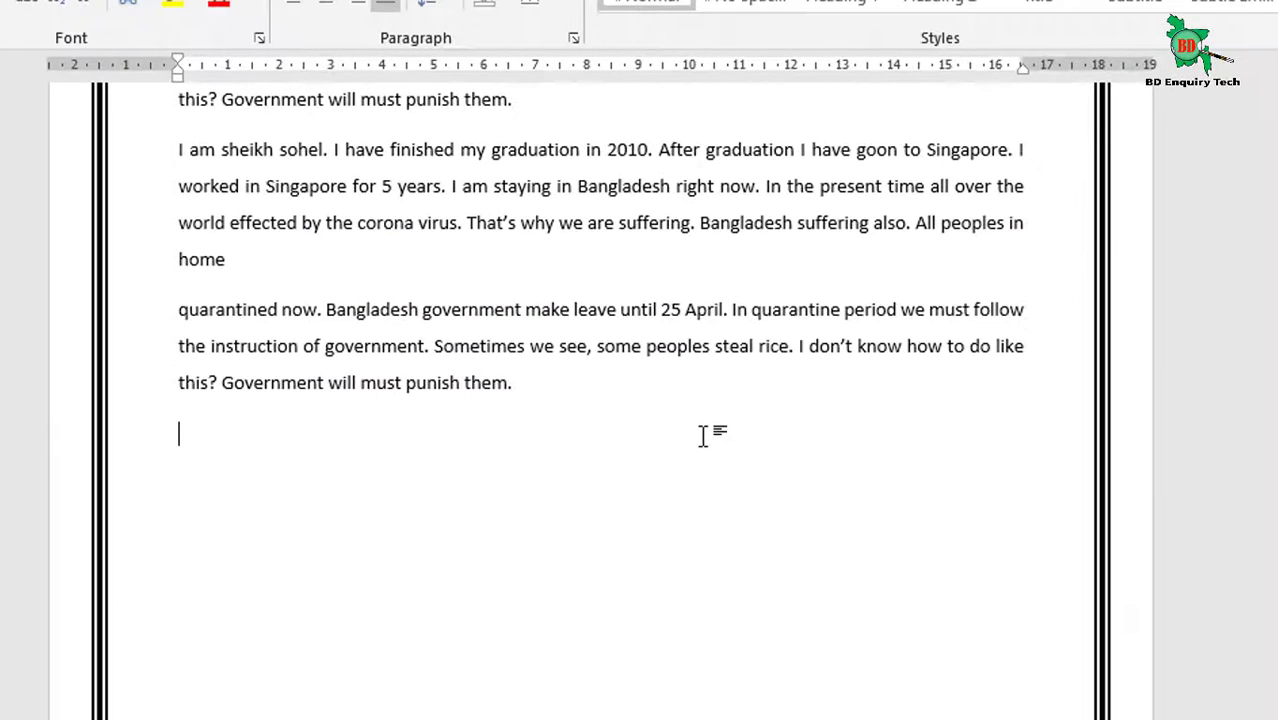
{"action": "scroll", "coordinate": [703, 436], "scroll_direction": "down", "scroll_amount": 5}
{"action": "scroll", "coordinate": [703, 436], "scroll_direction": "down", "scroll_amount": 5}
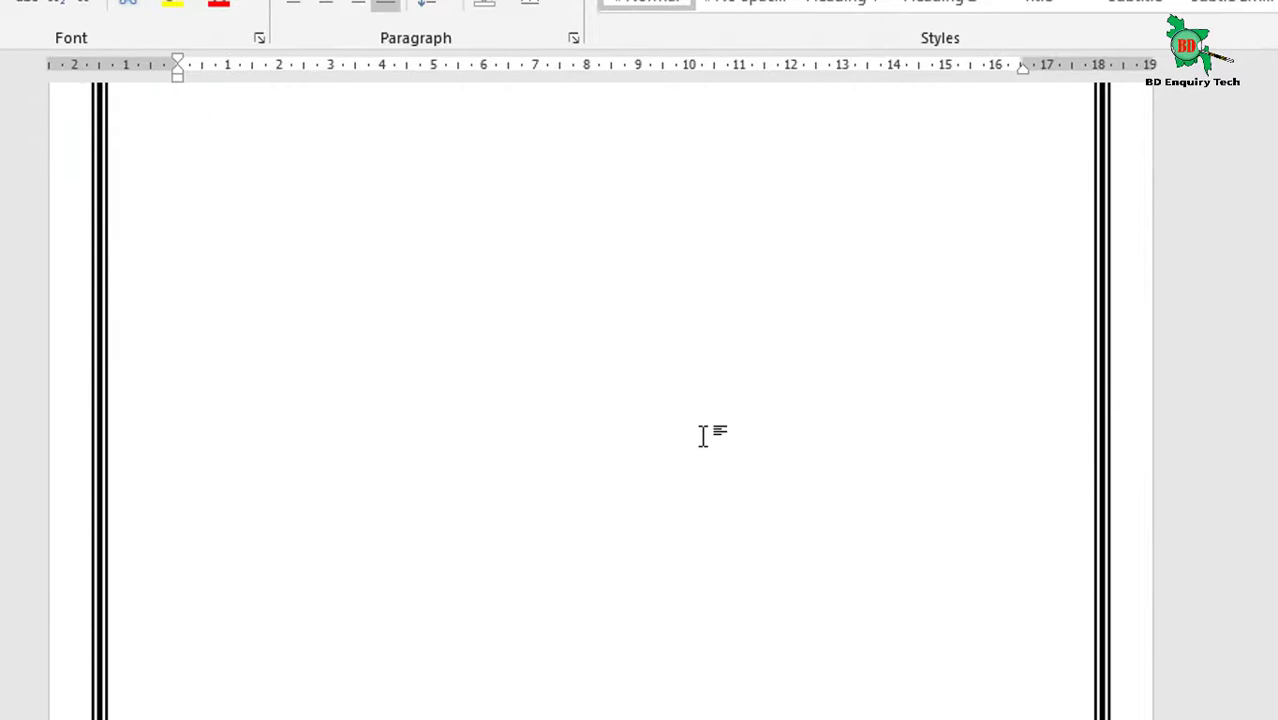
{"action": "scroll", "coordinate": [703, 436], "scroll_direction": "down", "scroll_amount": 2}
{"action": "scroll", "coordinate": [703, 436], "scroll_direction": "down", "scroll_amount": 2}
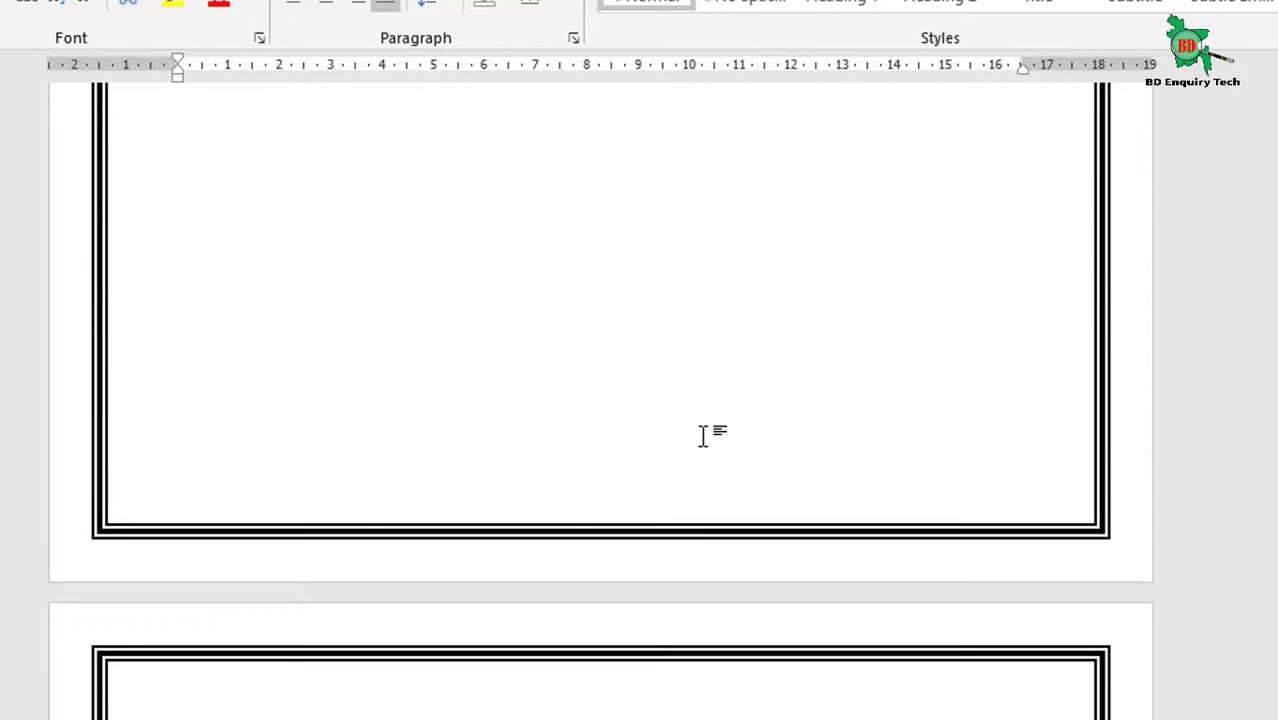
{"action": "key", "text": "BackSpace"}
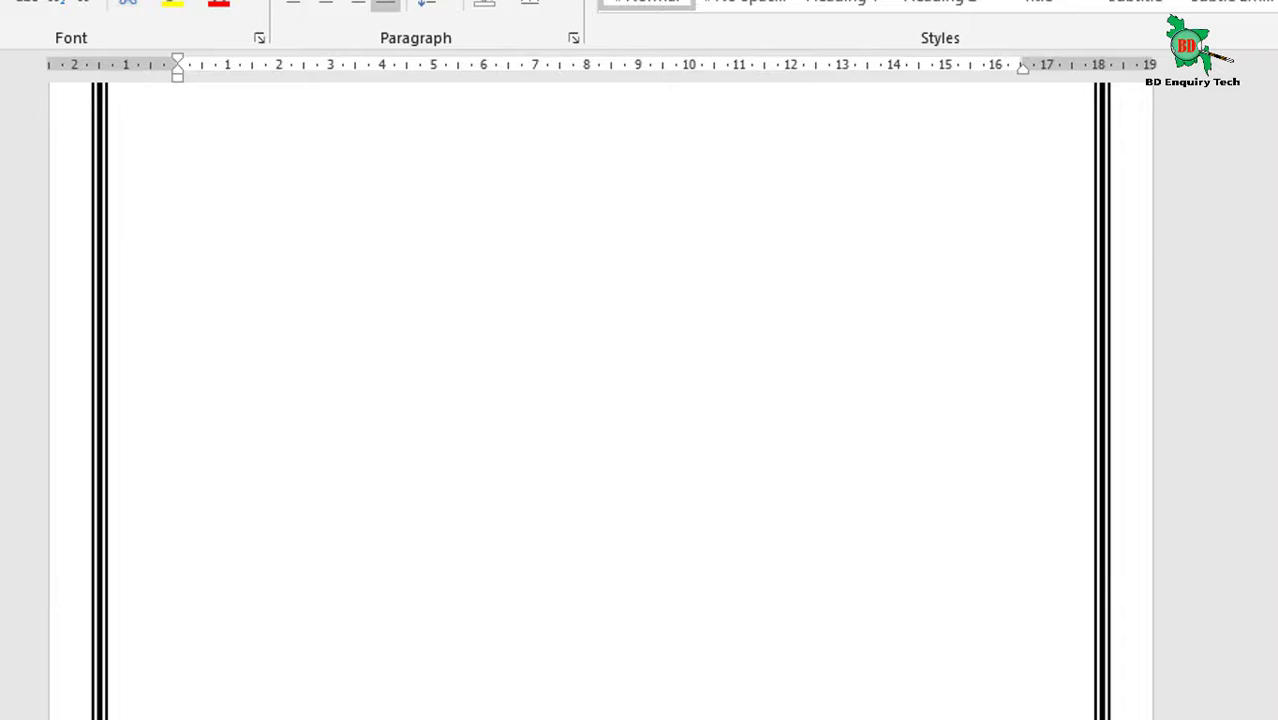
{"action": "scroll", "coordinate": [652, 405], "scroll_direction": "down", "scroll_amount": 10}
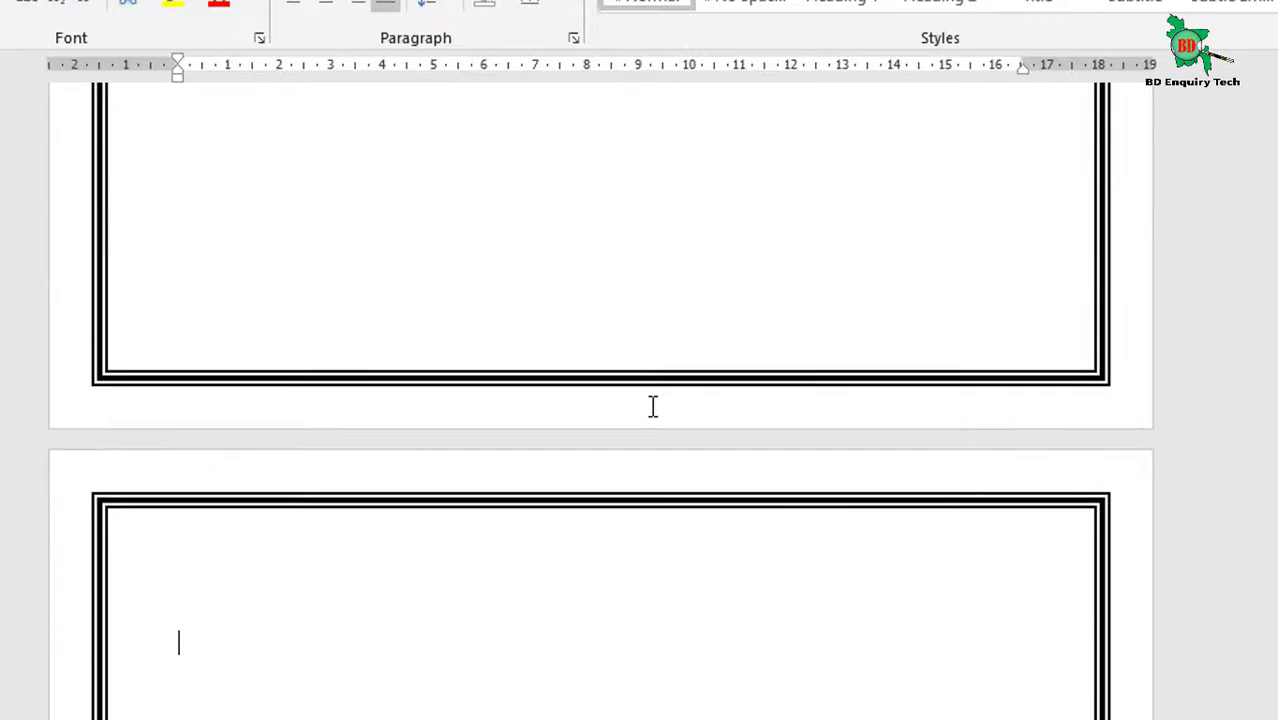
{"action": "key", "text": "BackSpace"}
Limit the page border to the first page only
{"action": "scroll", "coordinate": [638, 495], "scroll_direction": "up", "scroll_amount": 10}
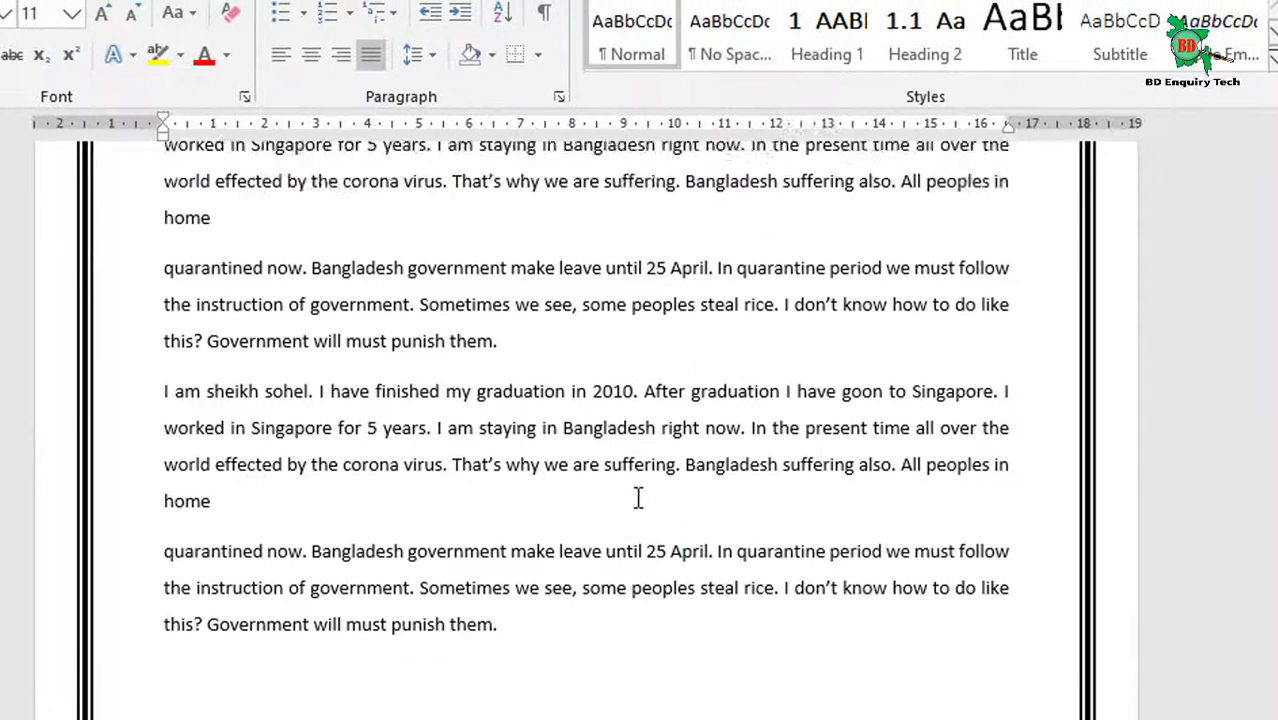
{"action": "left_click", "coordinate": [537, 55]}
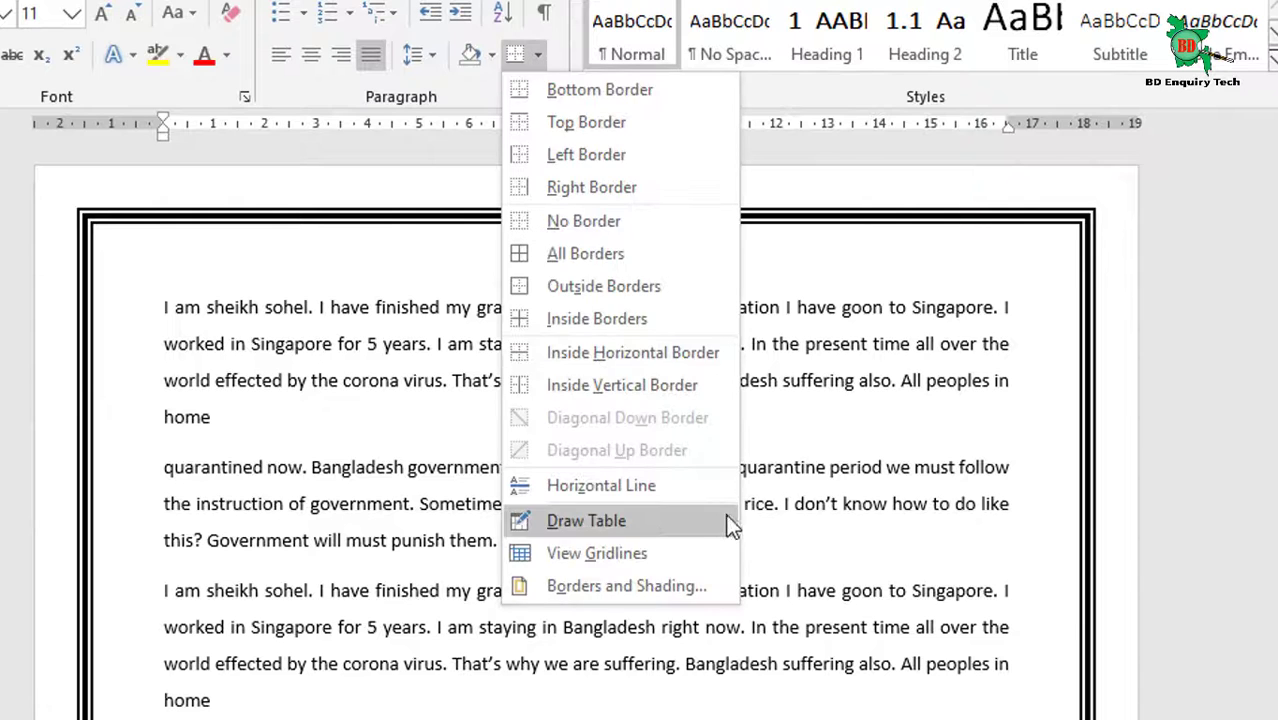
{"action": "left_click", "coordinate": [629, 582]}
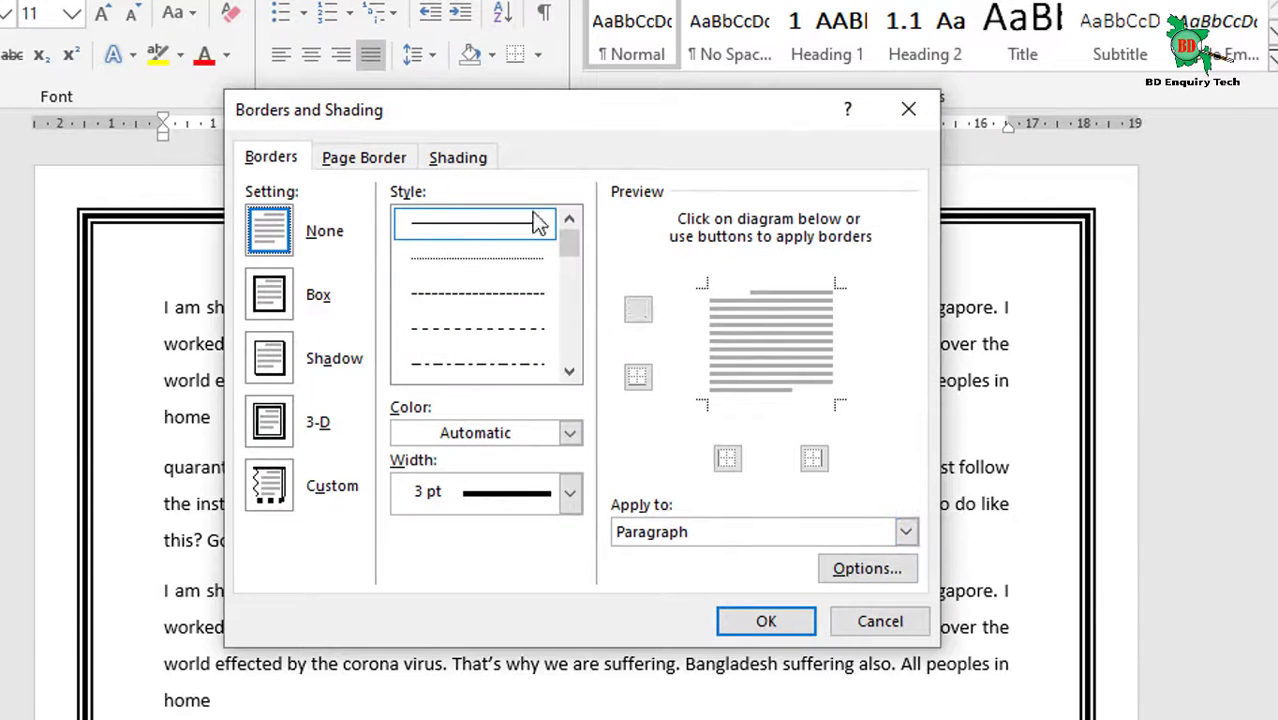
{"action": "left_click", "coordinate": [386, 158]}
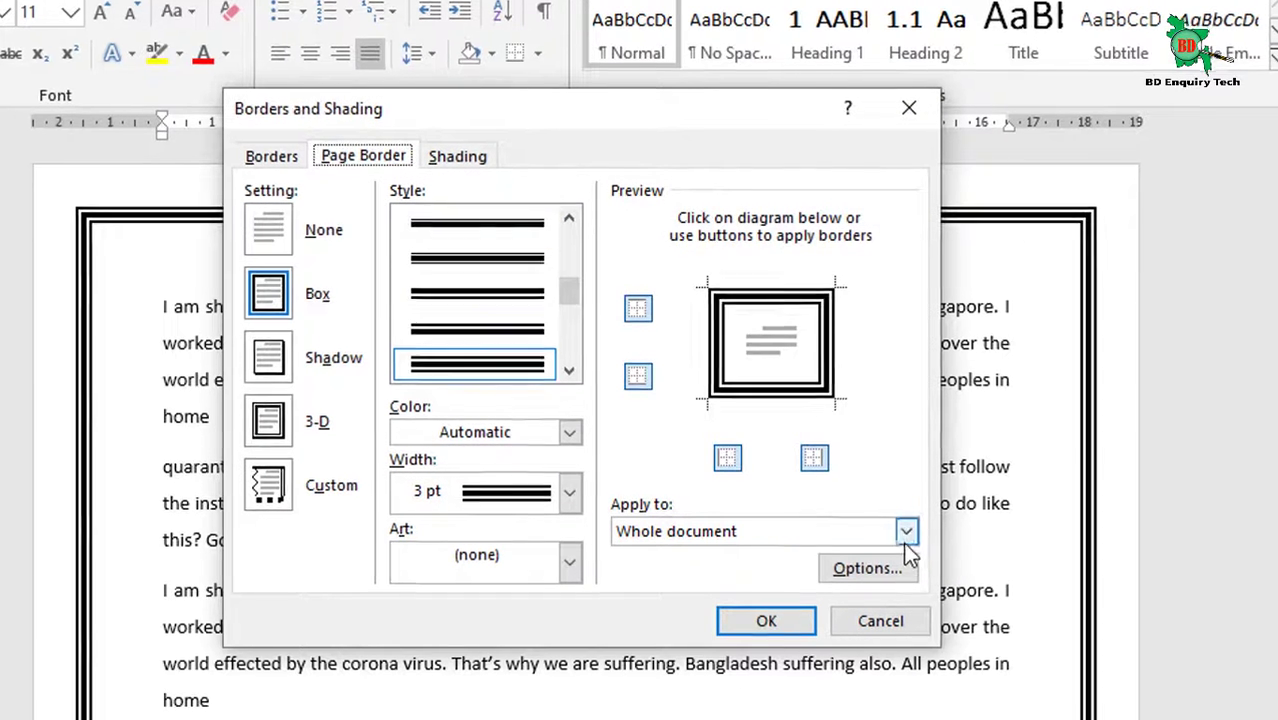
{"action": "left_click", "coordinate": [905, 531]}
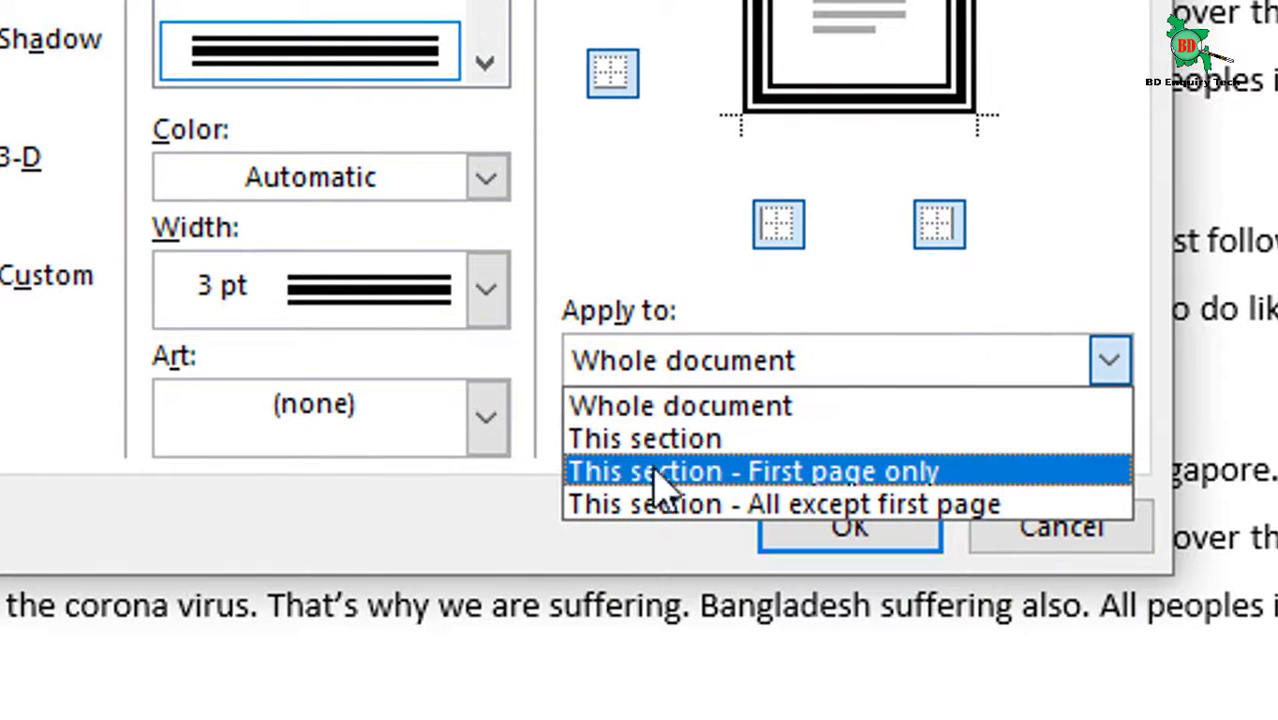
{"action": "left_click", "coordinate": [912, 485]}
{"action": "left_click", "coordinate": [862, 540]}
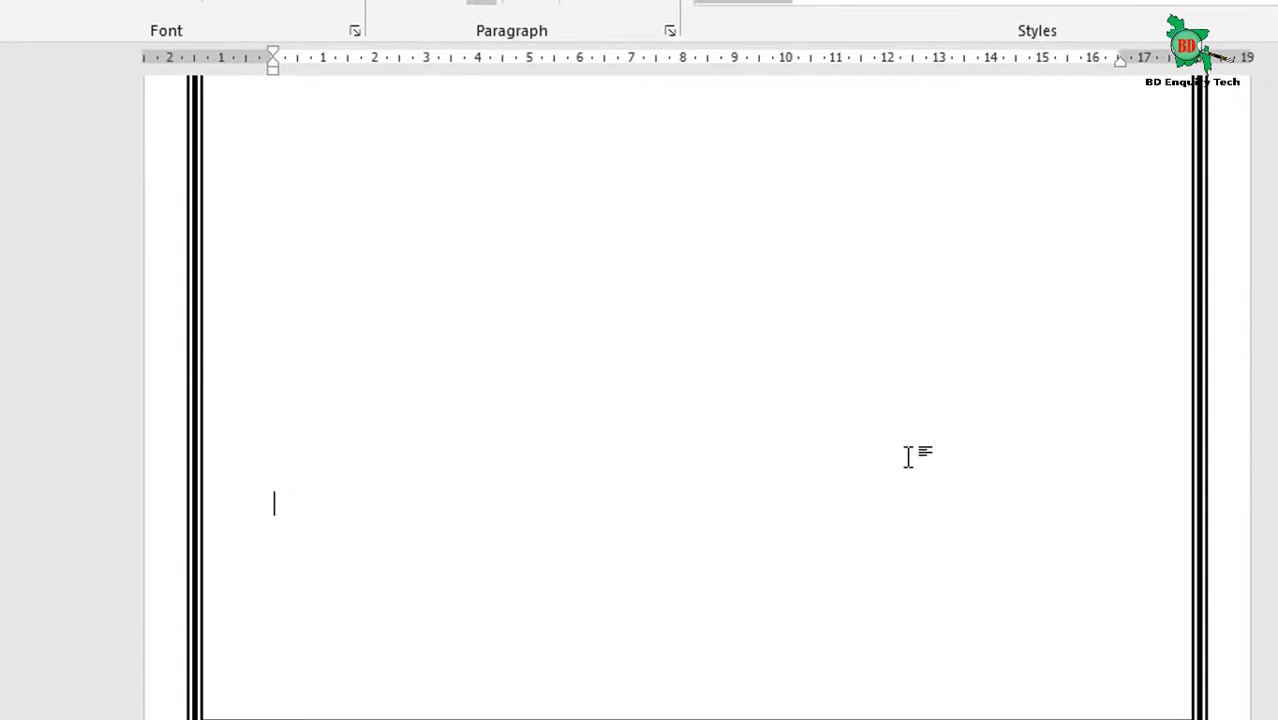
Add an empty line on page 2, scroll through the blank pages, and head back up
{"action": "scroll", "coordinate": [908, 456], "scroll_direction": "down", "scroll_amount": 3}
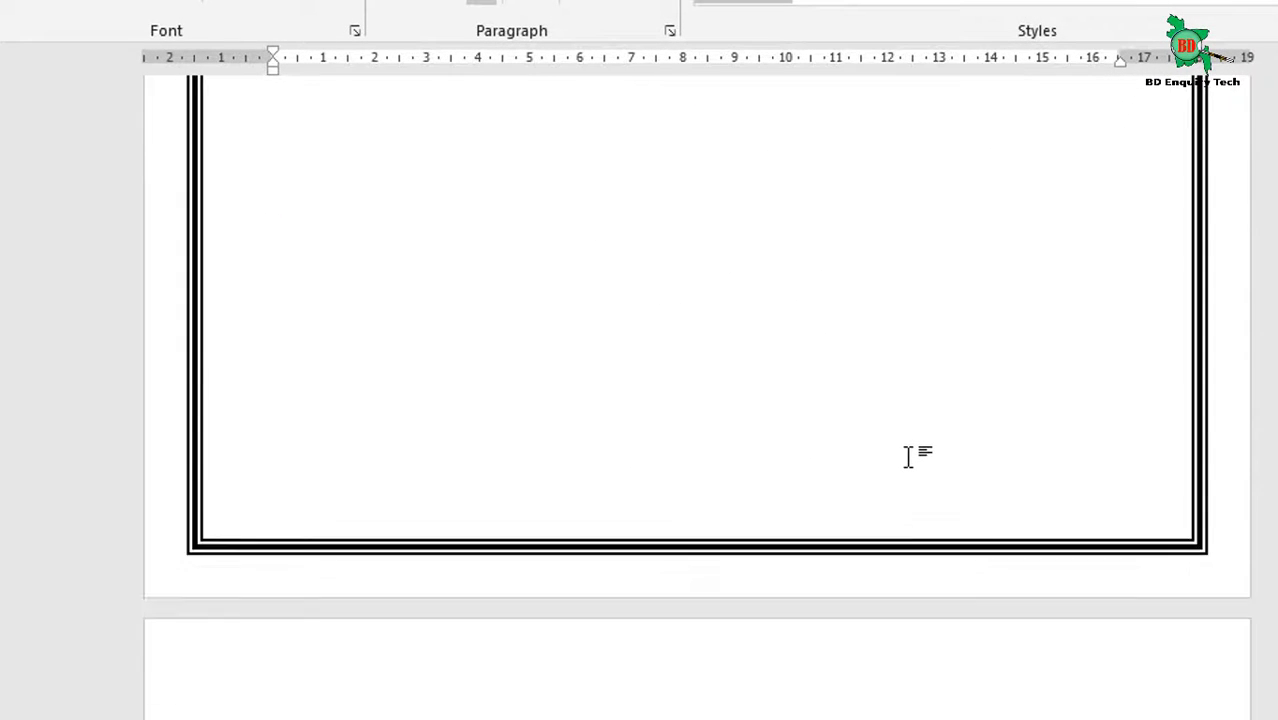
{"action": "scroll", "coordinate": [908, 456], "scroll_direction": "down", "scroll_amount": 2}
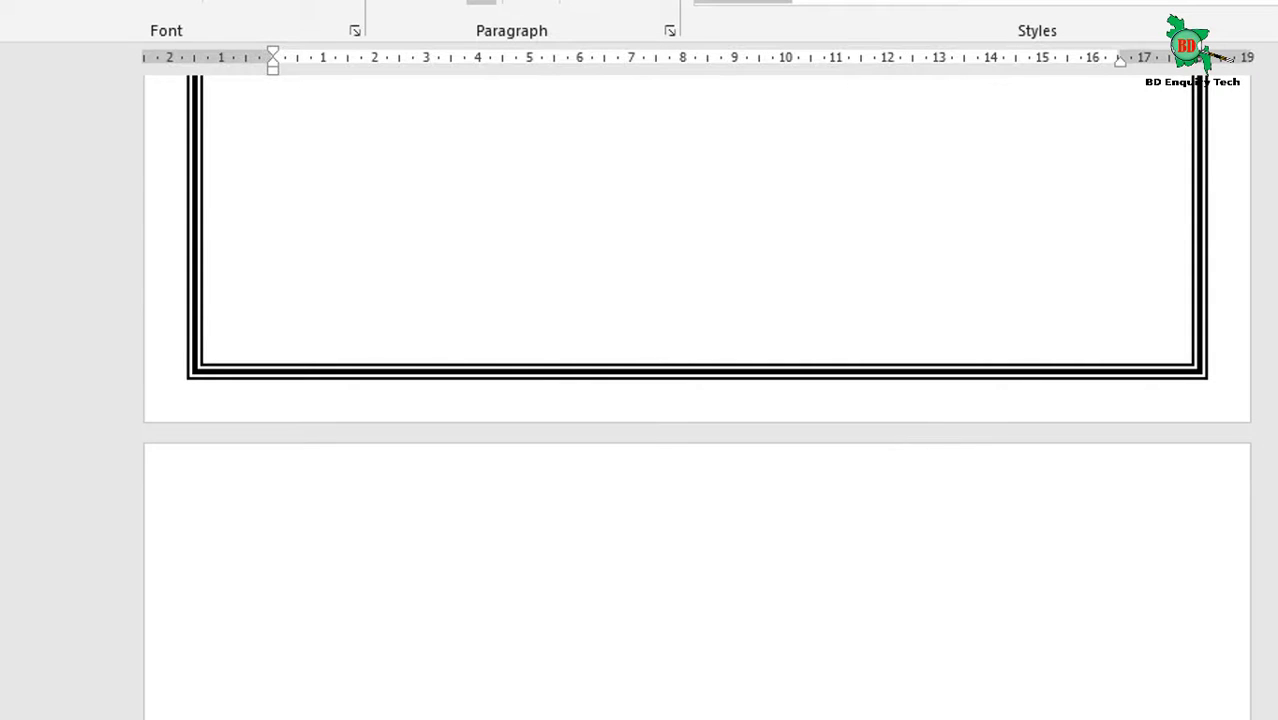
{"action": "scroll", "coordinate": [1150, 462], "scroll_direction": "up", "scroll_amount": 3}
{"action": "scroll", "coordinate": [1150, 462], "scroll_direction": "up", "scroll_amount": 3}
{"action": "scroll", "coordinate": [1150, 470], "scroll_direction": "up", "scroll_amount": 2}
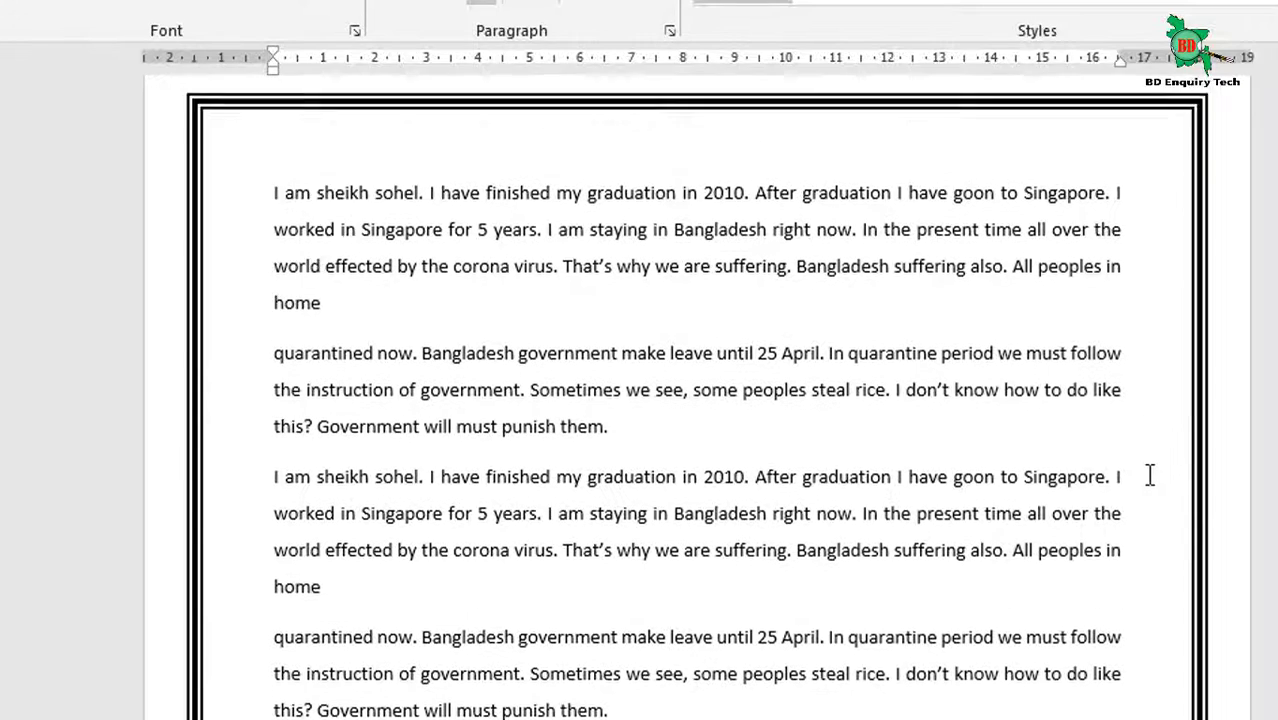
{"action": "scroll", "coordinate": [1148, 488], "scroll_direction": "down", "scroll_amount": 2}
{"action": "scroll", "coordinate": [1148, 488], "scroll_direction": "down", "scroll_amount": 4}
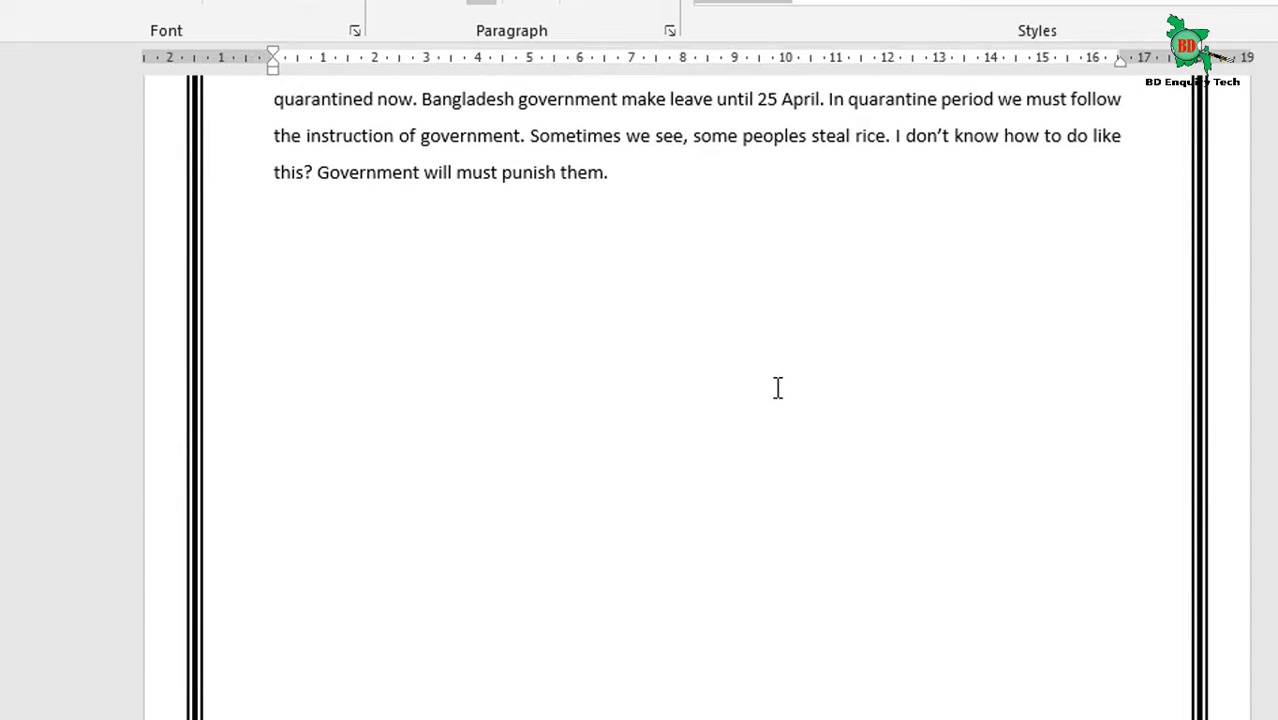
{"action": "scroll", "coordinate": [778, 388], "scroll_direction": "down", "scroll_amount": 5}
{"action": "left_click", "coordinate": [382, 566]}
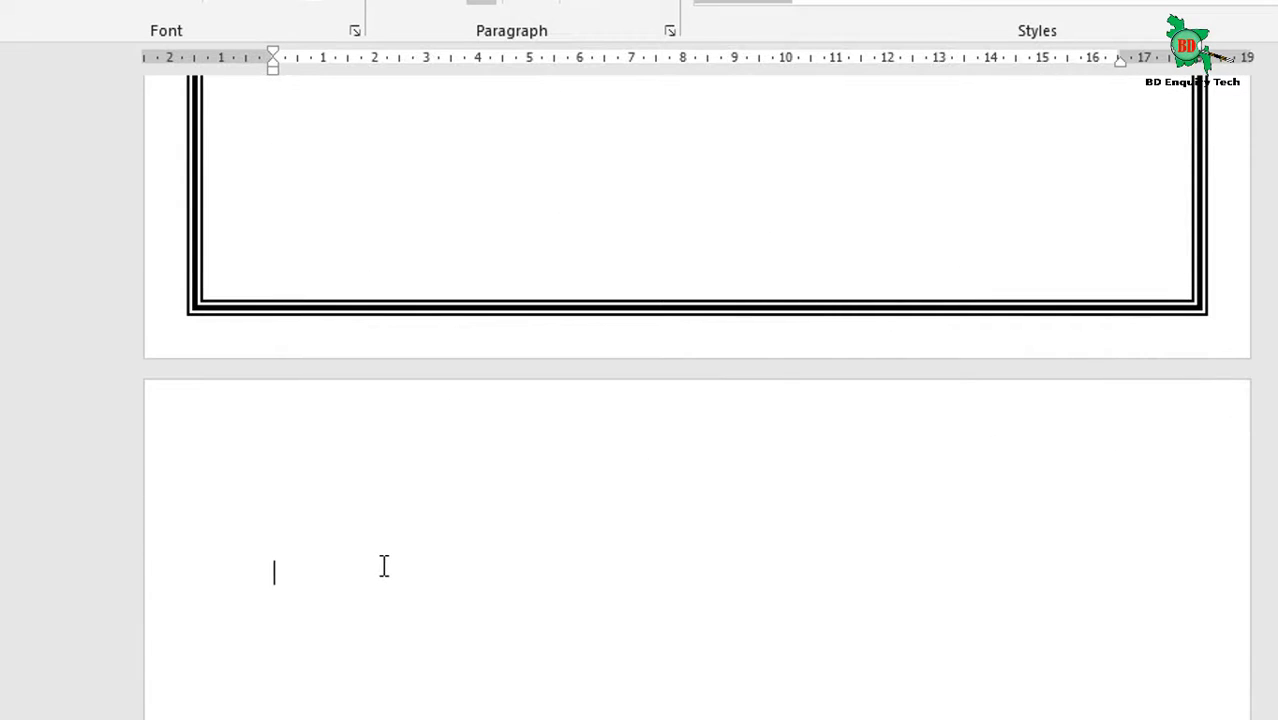
{"action": "key", "text": "Return"}
{"action": "key", "text": "Return"}
{"action": "key", "text": "Return"}
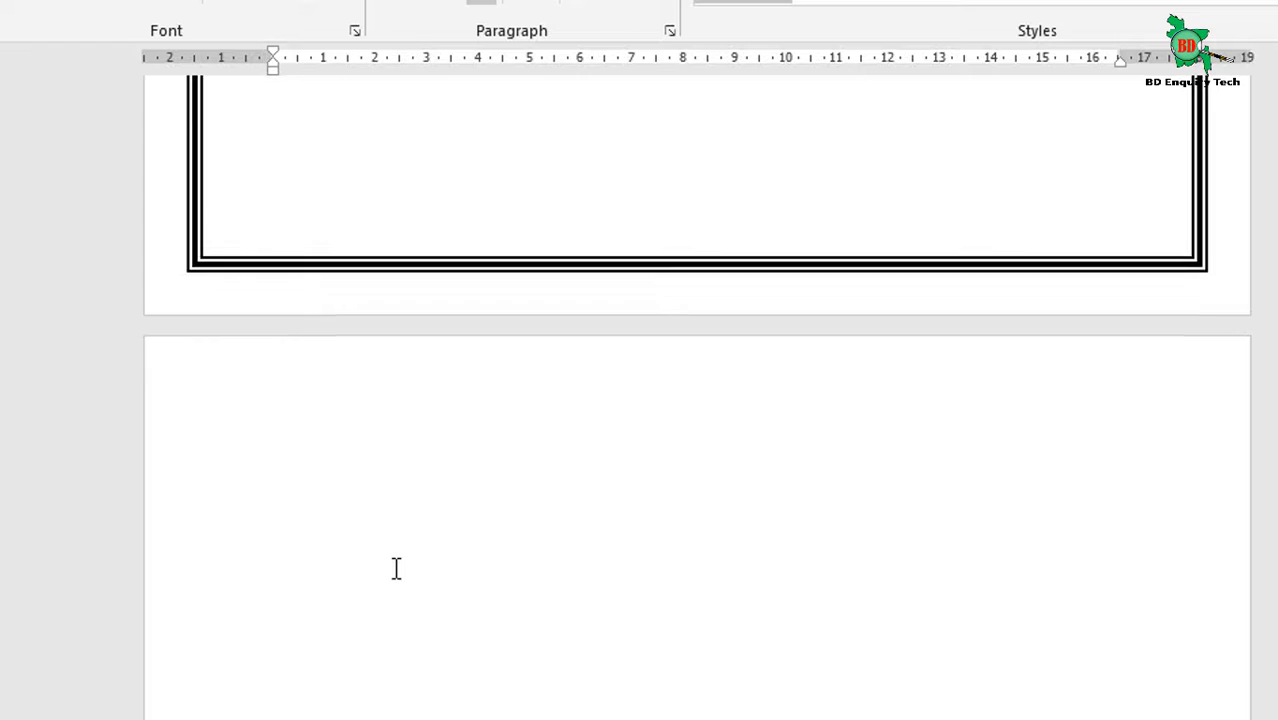
{"action": "scroll", "coordinate": [396, 566], "scroll_direction": "down", "scroll_amount": 3}
{"action": "scroll", "coordinate": [396, 568], "scroll_direction": "down", "scroll_amount": 3}
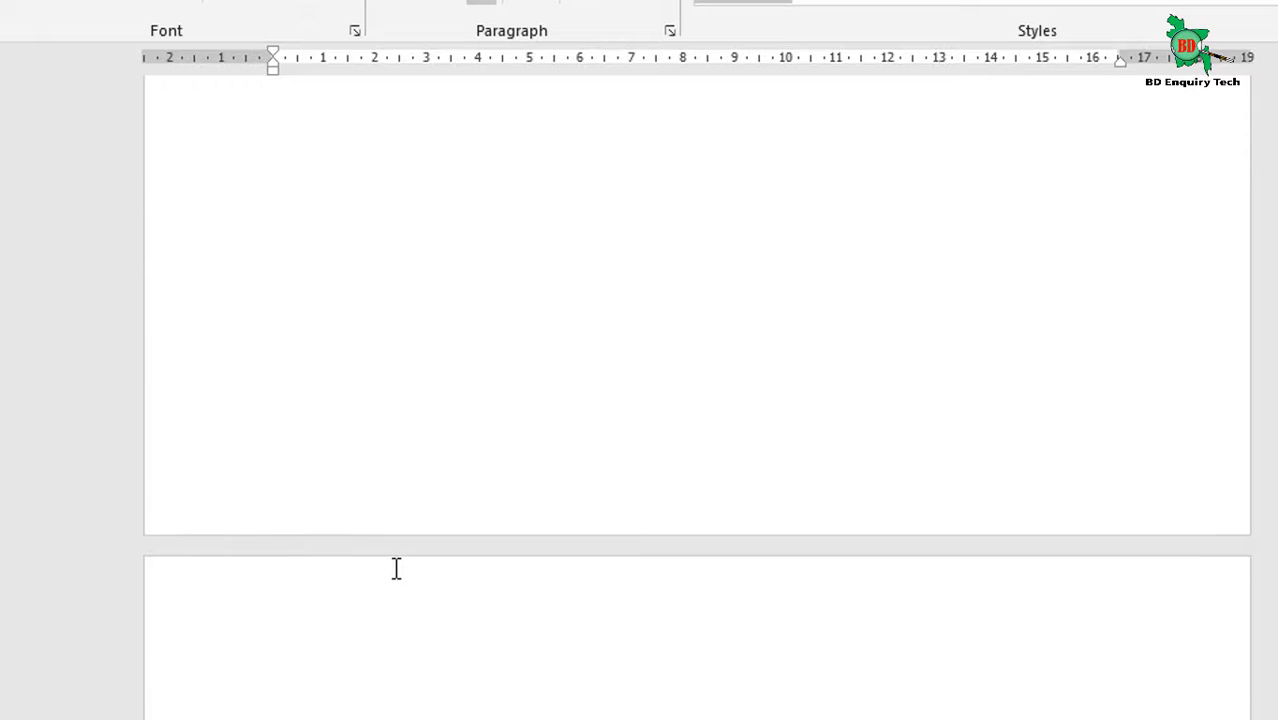
{"action": "scroll", "coordinate": [396, 568], "scroll_direction": "down", "scroll_amount": 2}
{"action": "scroll", "coordinate": [396, 568], "scroll_direction": "down", "scroll_amount": 2}
{"action": "scroll", "coordinate": [396, 568], "scroll_direction": "down", "scroll_amount": 2}
{"action": "scroll", "coordinate": [396, 568], "scroll_direction": "down", "scroll_amount": 1}
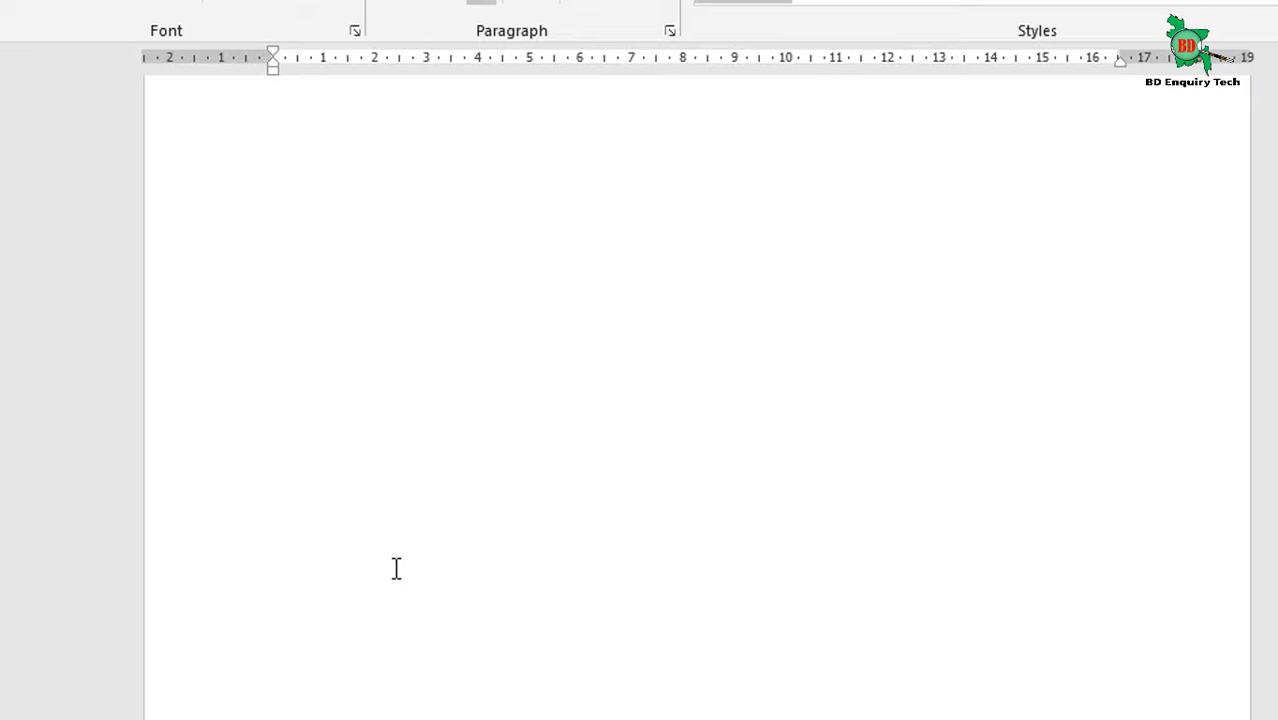
{"action": "key", "text": "BackSpace"}
{"action": "key", "text": "BackSpace"}
{"action": "key", "text": "BackSpace"}
{"action": "key", "text": "BackSpace"}
{"action": "key", "text": "BackSpace"}
{"action": "key", "text": "BackSpace"}
{"action": "key", "text": "BackSpace"}
{"action": "key", "text": "BackSpace"}
{"action": "key", "text": "BackSpace"}
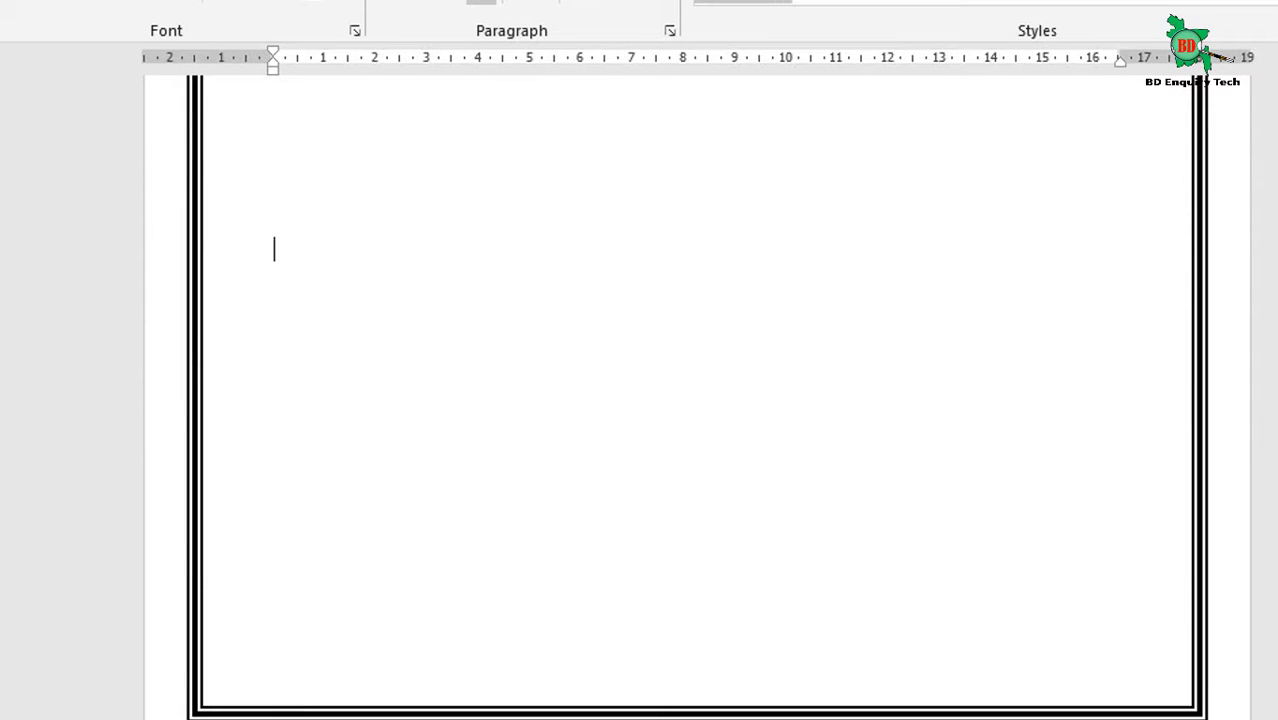
Increase the indent of all the text five times and view the result
{"action": "scroll", "coordinate": [470, 590], "scroll_direction": "up", "scroll_amount": 3}
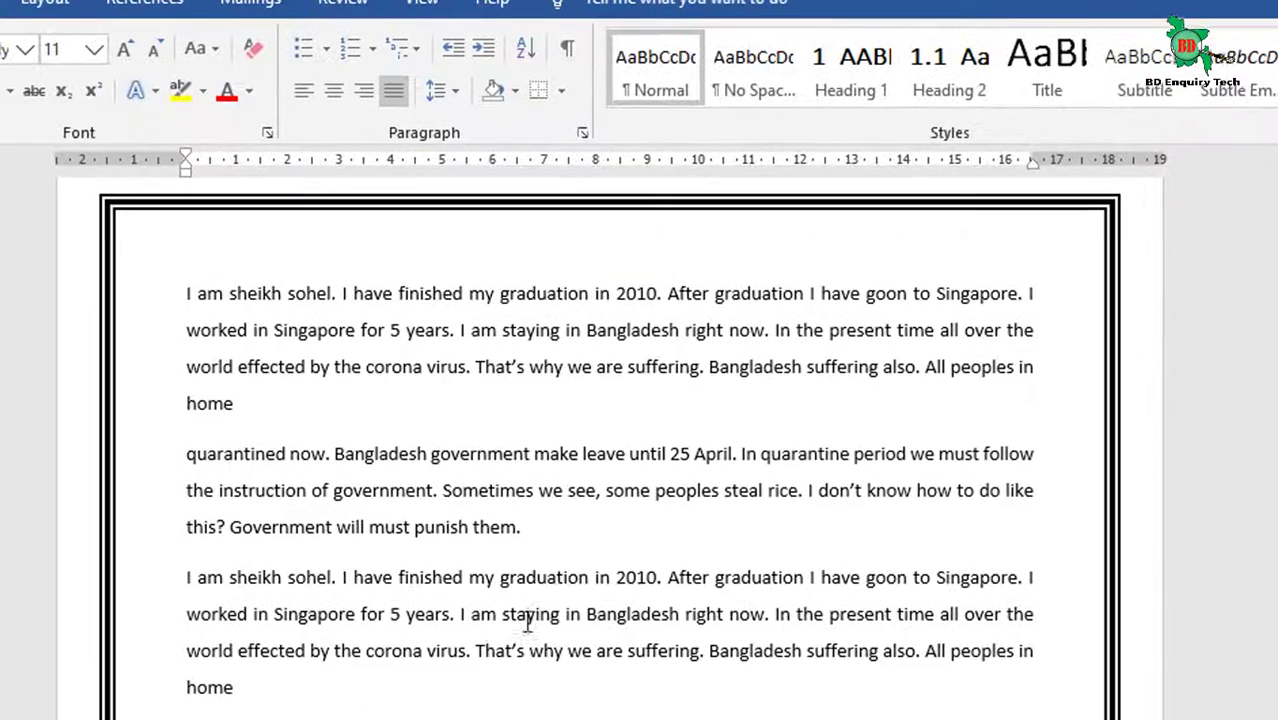
{"action": "scroll", "coordinate": [638, 607], "scroll_direction": "up", "scroll_amount": 2}
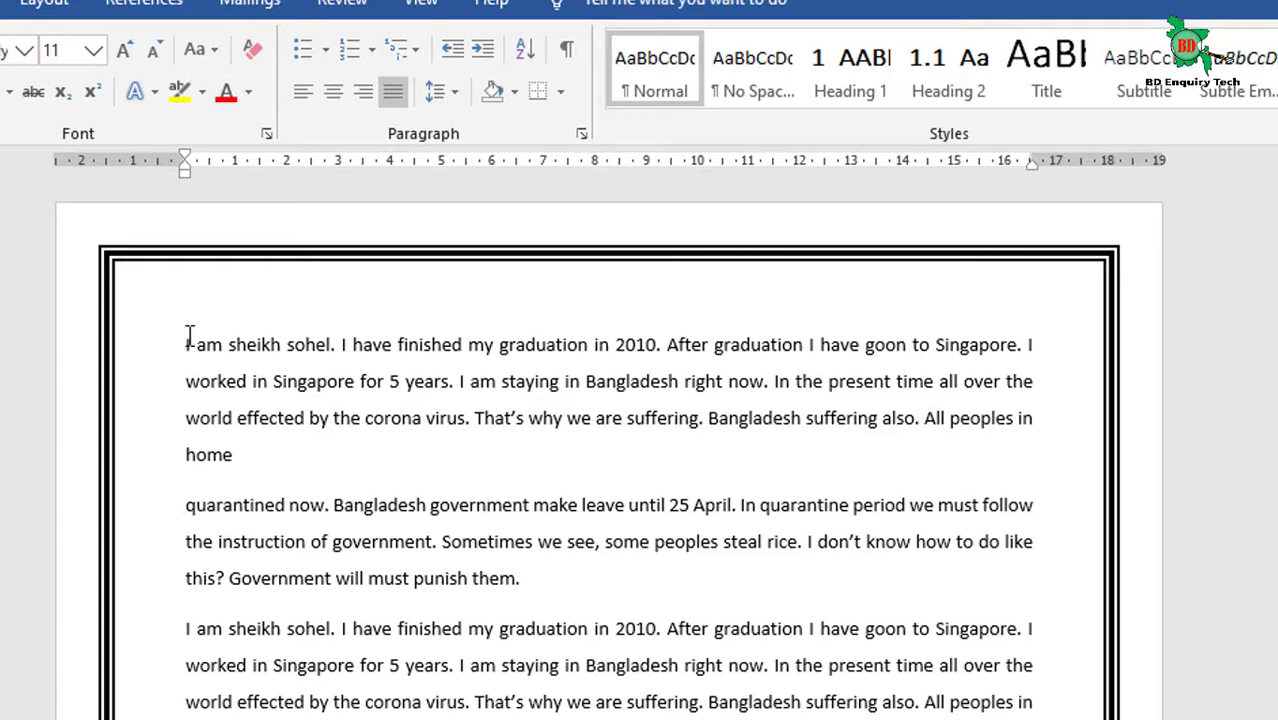
{"action": "key", "text": "ctrl+a"}
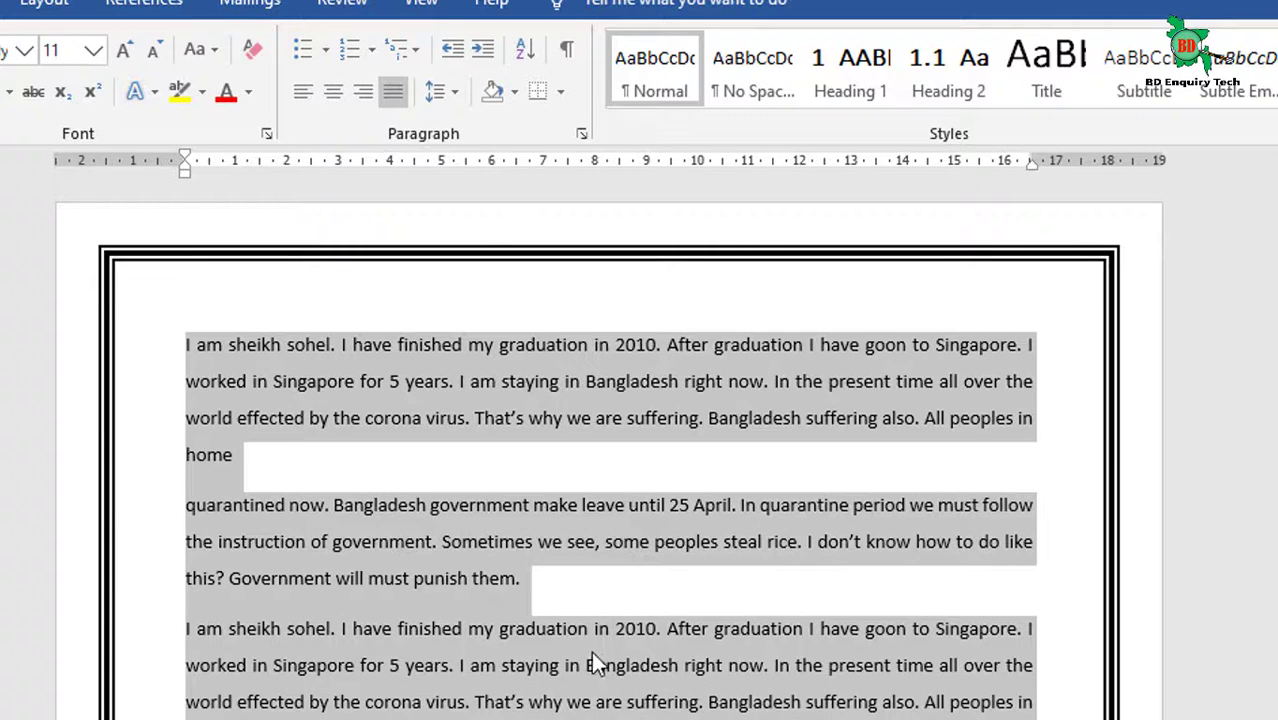
{"action": "left_click", "coordinate": [484, 50]}
{"action": "left_click", "coordinate": [484, 50]}
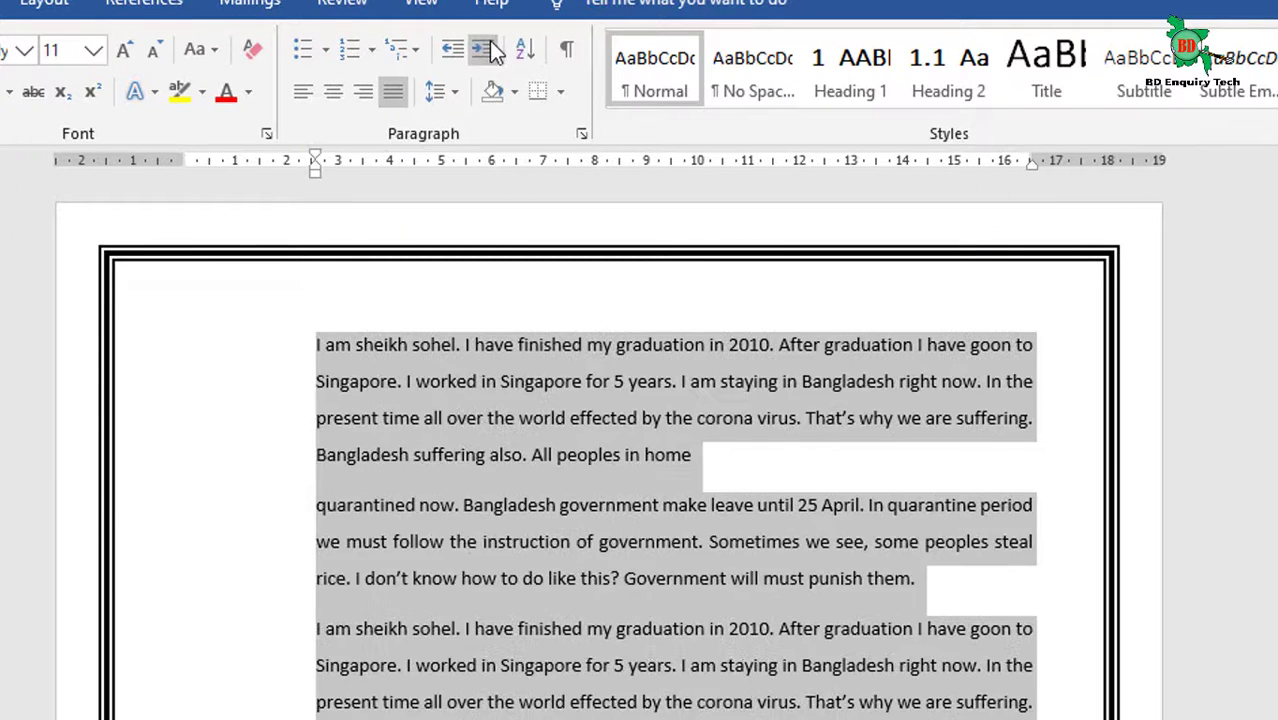
{"action": "left_click", "coordinate": [490, 50]}
{"action": "left_click", "coordinate": [490, 50]}
{"action": "left_click", "coordinate": [490, 50]}
{"action": "left_click", "coordinate": [490, 50]}
{"action": "left_click", "coordinate": [490, 50]}
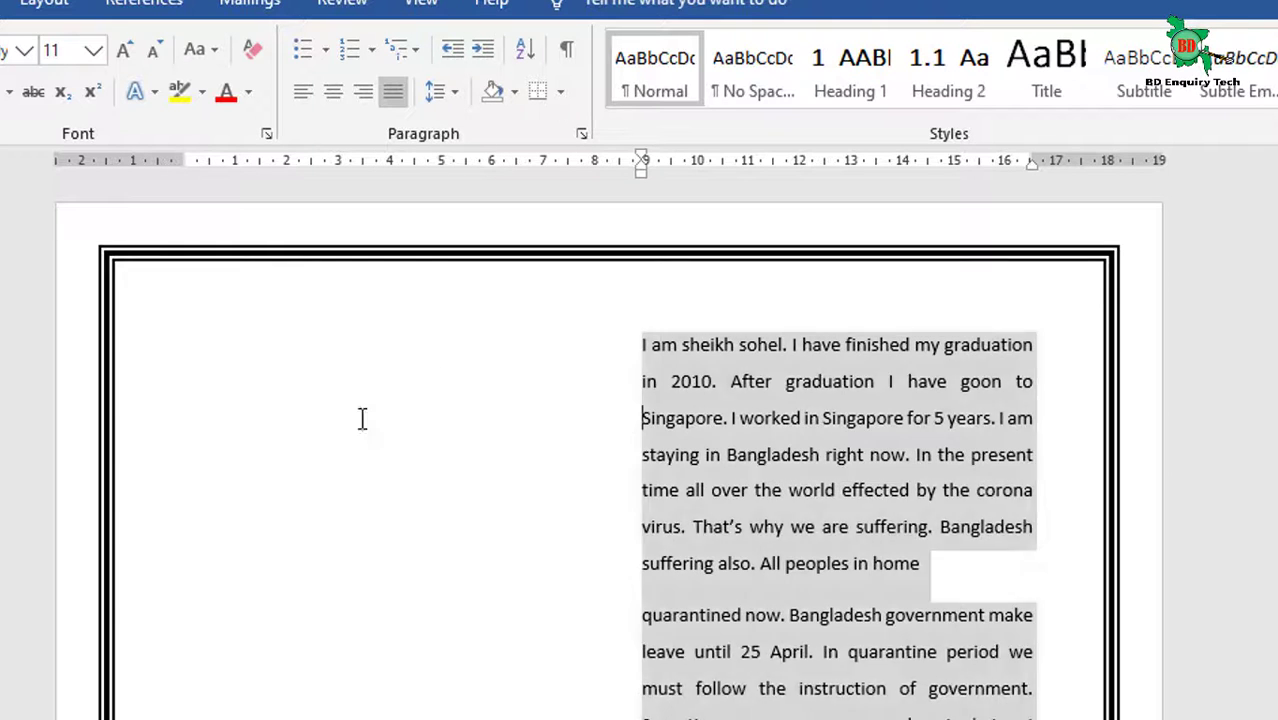
{"action": "left_click", "coordinate": [362, 418]}
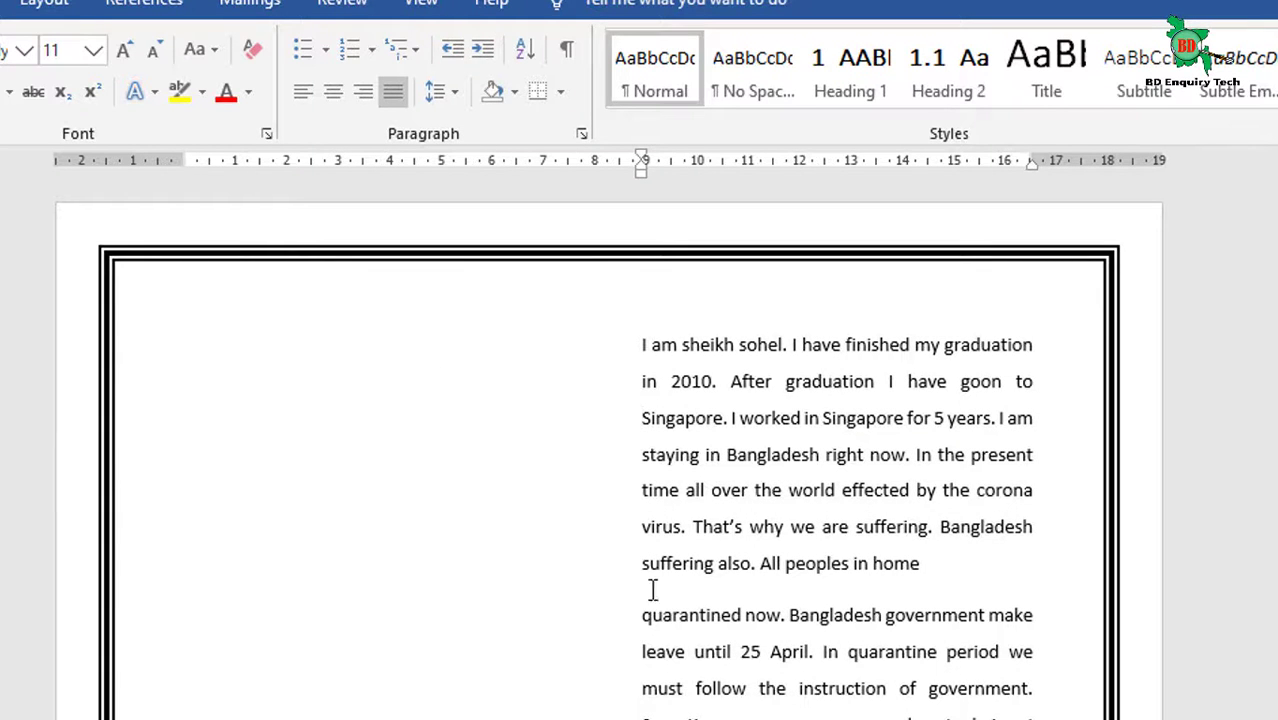
{"action": "scroll", "coordinate": [346, 683], "scroll_direction": "down", "scroll_amount": 3}
{"action": "scroll", "coordinate": [346, 683], "scroll_direction": "up", "scroll_amount": 3}
Decrease the indent four times to return the text to the left margin
{"action": "key", "text": "ctrl+a"}
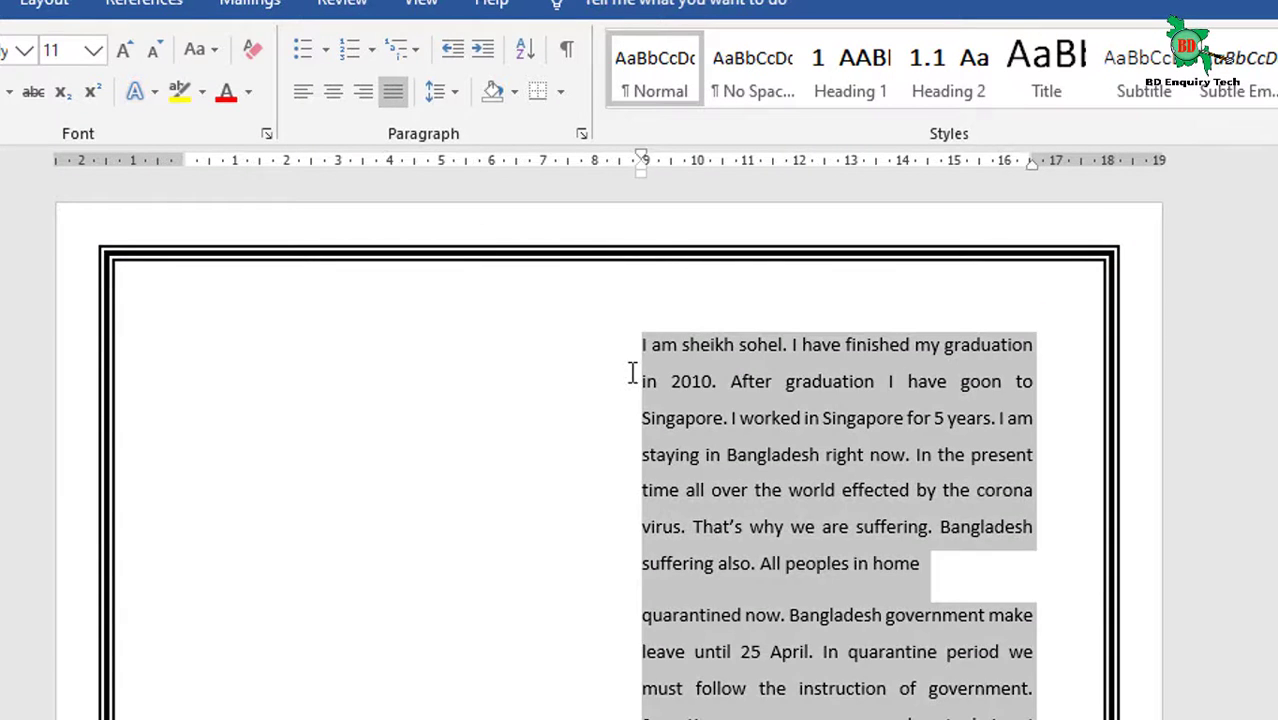
{"action": "left_click", "coordinate": [455, 50]}
{"action": "left_click", "coordinate": [455, 50]}
{"action": "left_click", "coordinate": [455, 50]}
{"action": "left_click", "coordinate": [455, 50]}
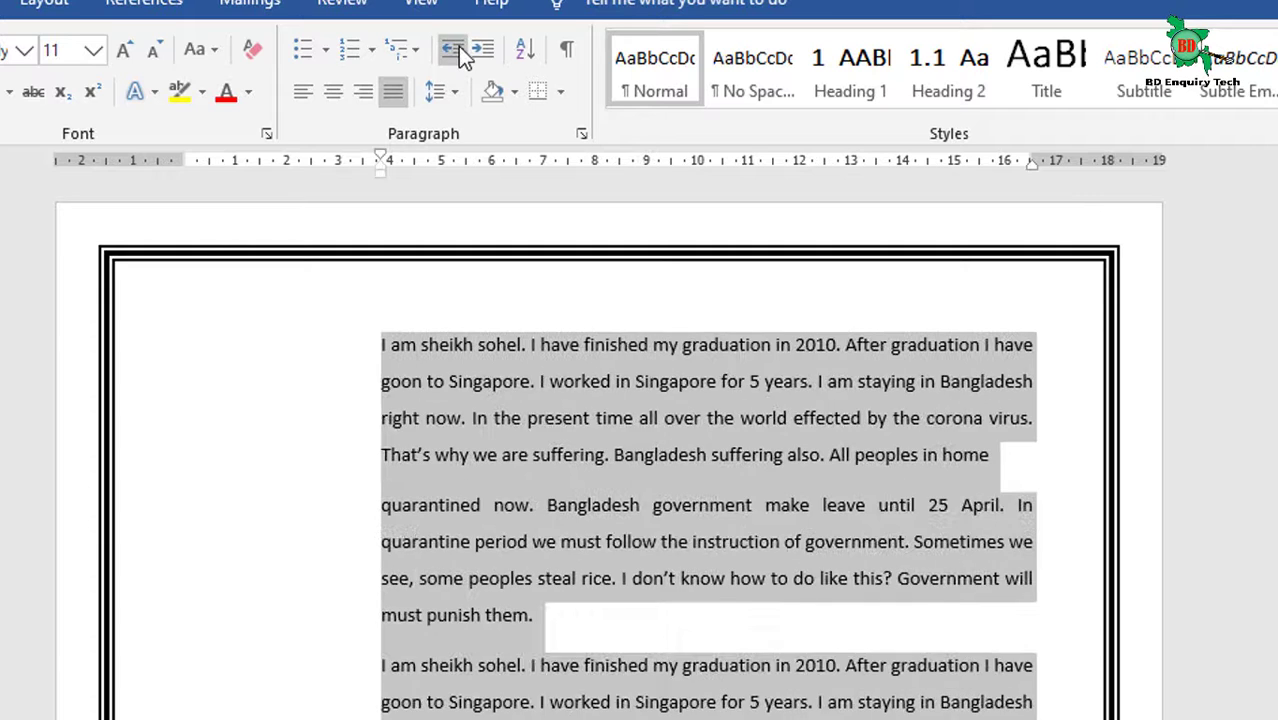
{"action": "left_click", "coordinate": [455, 50]}
{"action": "left_click", "coordinate": [455, 50]}
{"action": "left_click", "coordinate": [455, 50]}
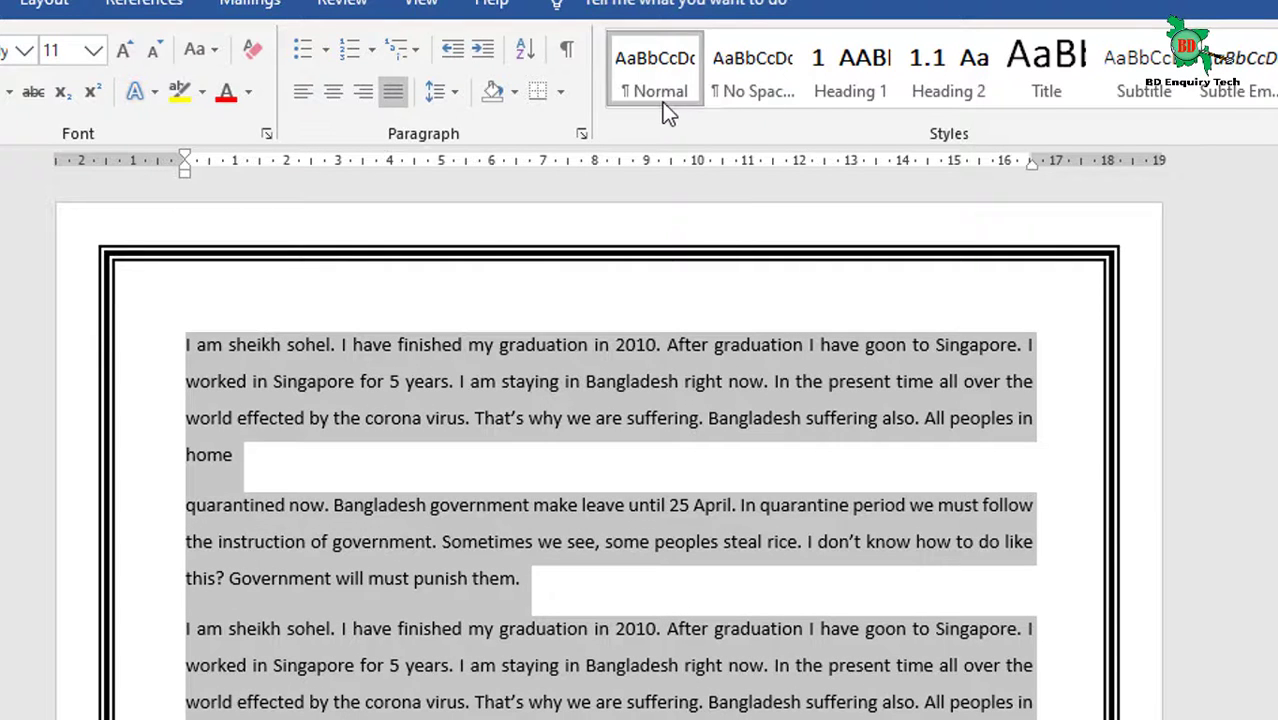
{"action": "left_click", "coordinate": [772, 320]}
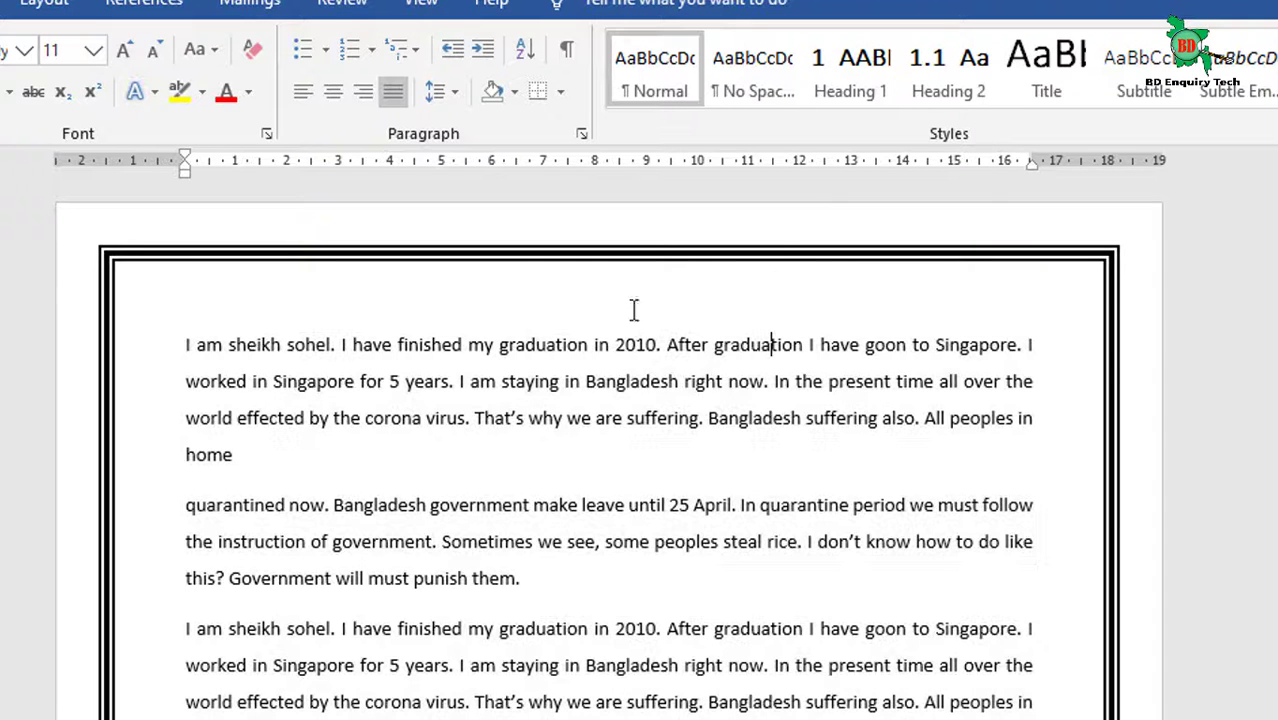
Apply the Heading 1 style to the whole document
{"action": "key", "text": "ctrl+a"}
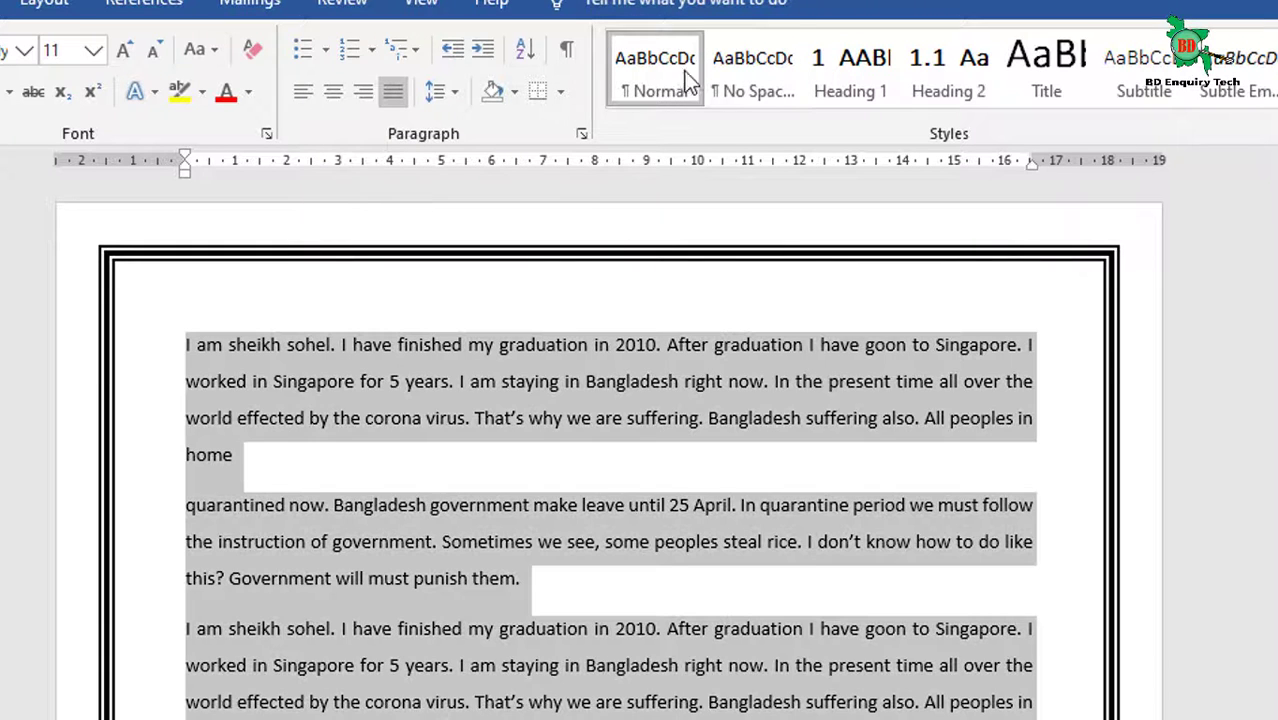
{"action": "left_click", "coordinate": [875, 73]}
{"action": "left_click", "coordinate": [875, 73]}
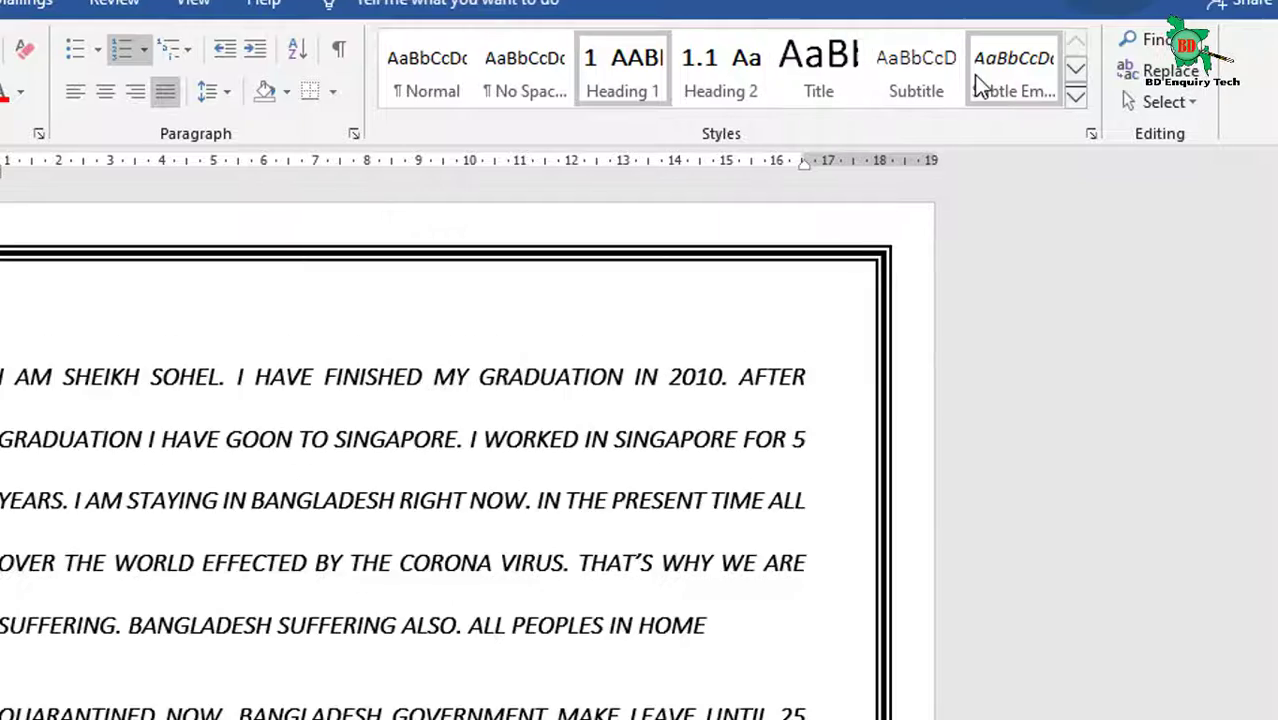
Apply the Subtitle style to the document text from the expanded Styles gallery
{"action": "scroll", "coordinate": [973, 78], "scroll_direction": "down", "scroll_amount": 1}
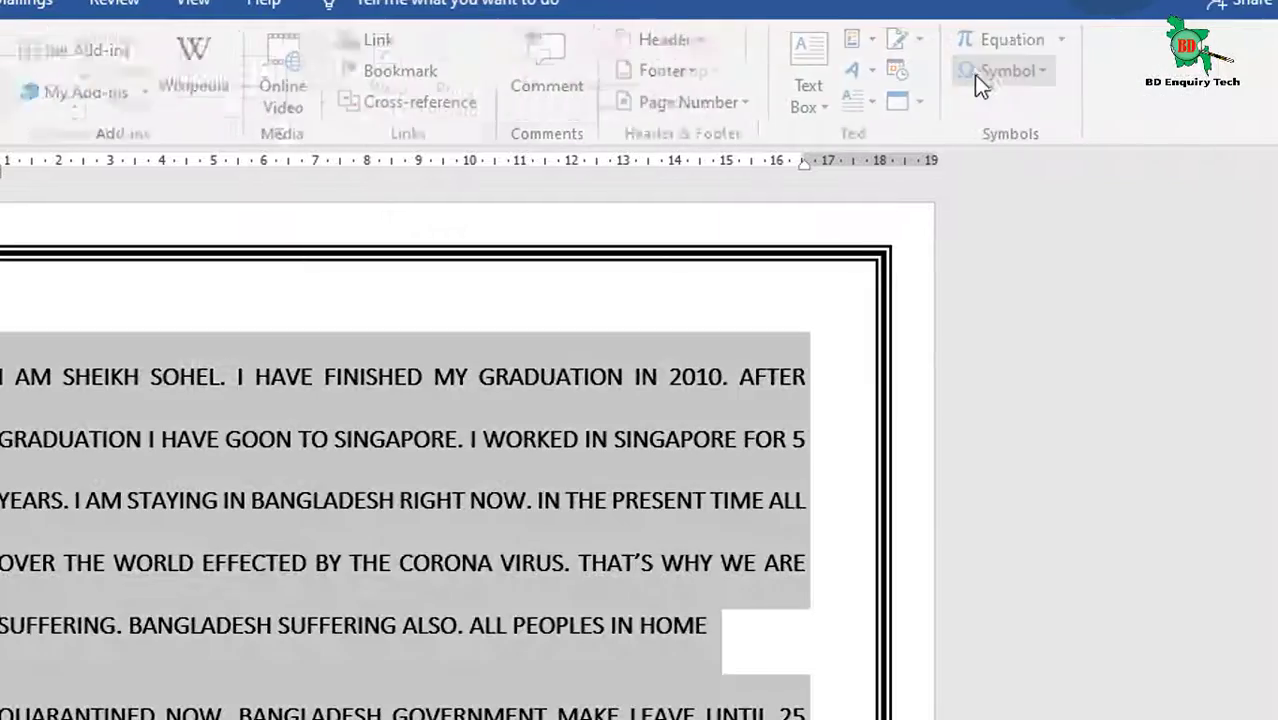
{"action": "scroll", "coordinate": [970, 76], "scroll_direction": "down", "scroll_amount": 2}
{"action": "scroll", "coordinate": [901, 103], "scroll_direction": "up", "scroll_amount": 3}
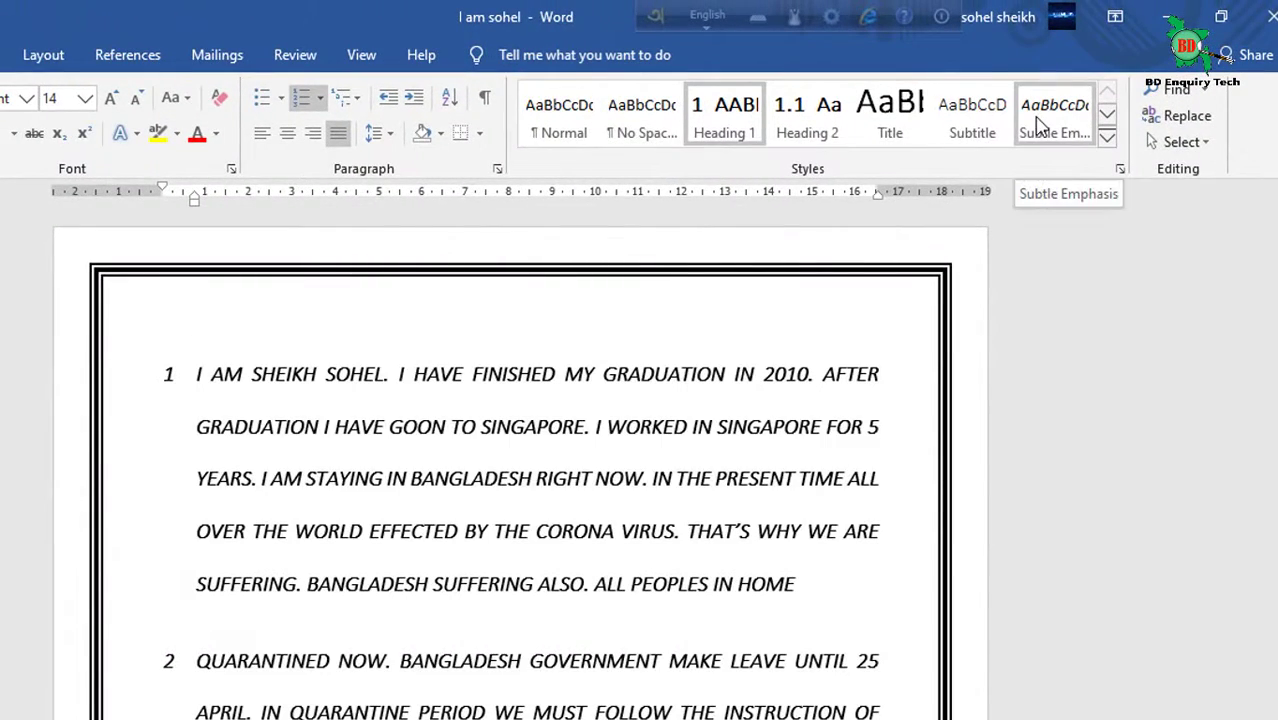
{"action": "left_click", "coordinate": [1107, 137]}
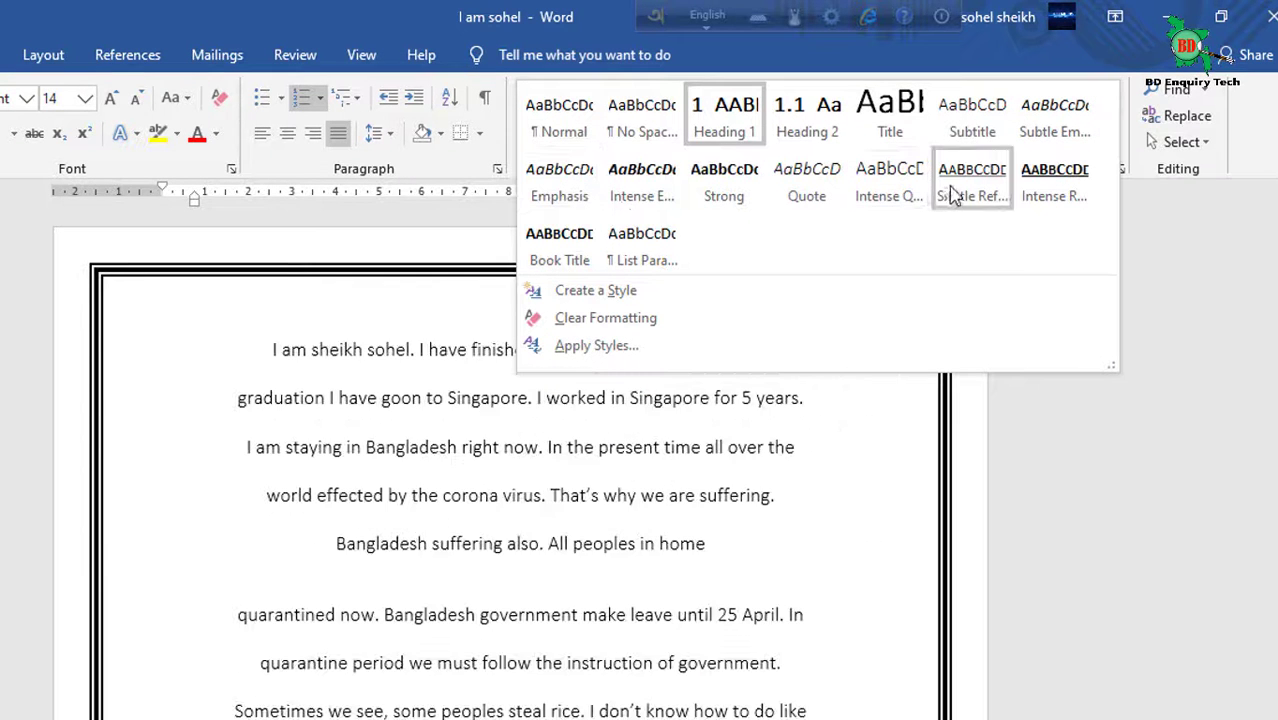
{"action": "left_click", "coordinate": [988, 136]}
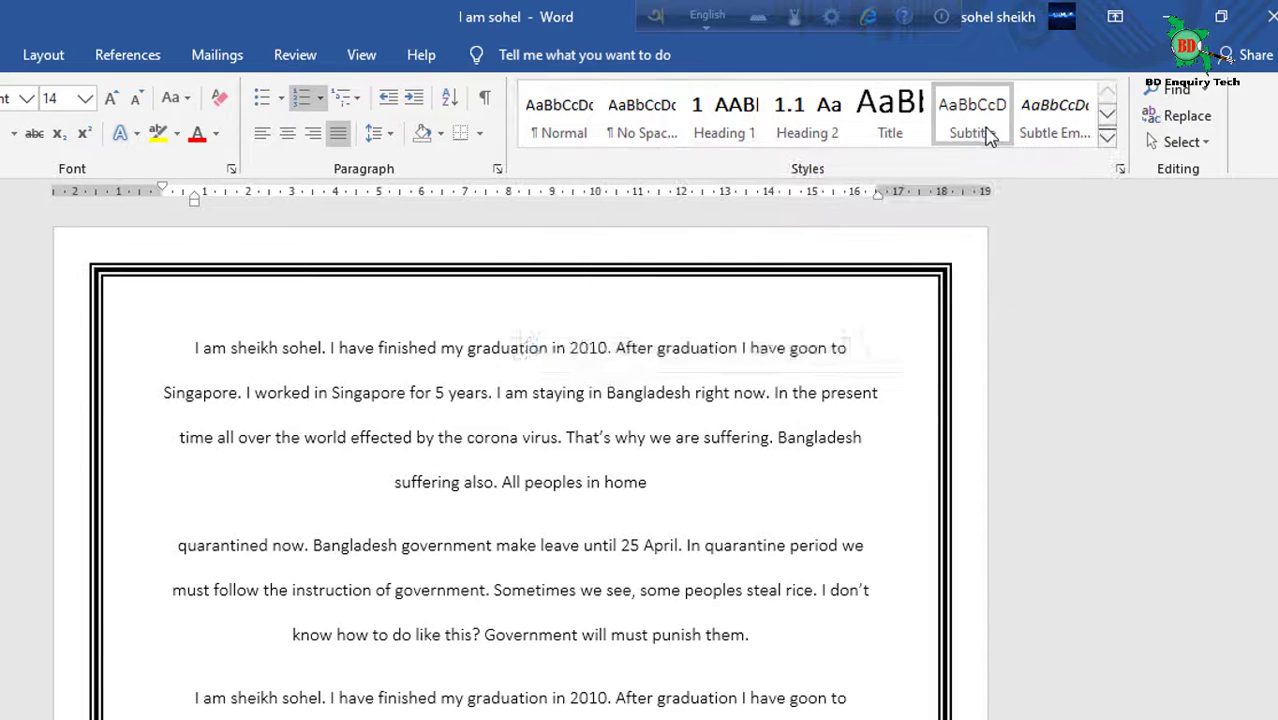
Copy all the text, paste a duplicate after the last paragraph, and reselect everything
{"action": "key", "text": "ctrl+a"}
{"action": "scroll", "coordinate": [752, 455], "scroll_direction": "down", "scroll_amount": 3}
{"action": "scroll", "coordinate": [748, 456], "scroll_direction": "down", "scroll_amount": 4}
{"action": "scroll", "coordinate": [748, 456], "scroll_direction": "down", "scroll_amount": 3}
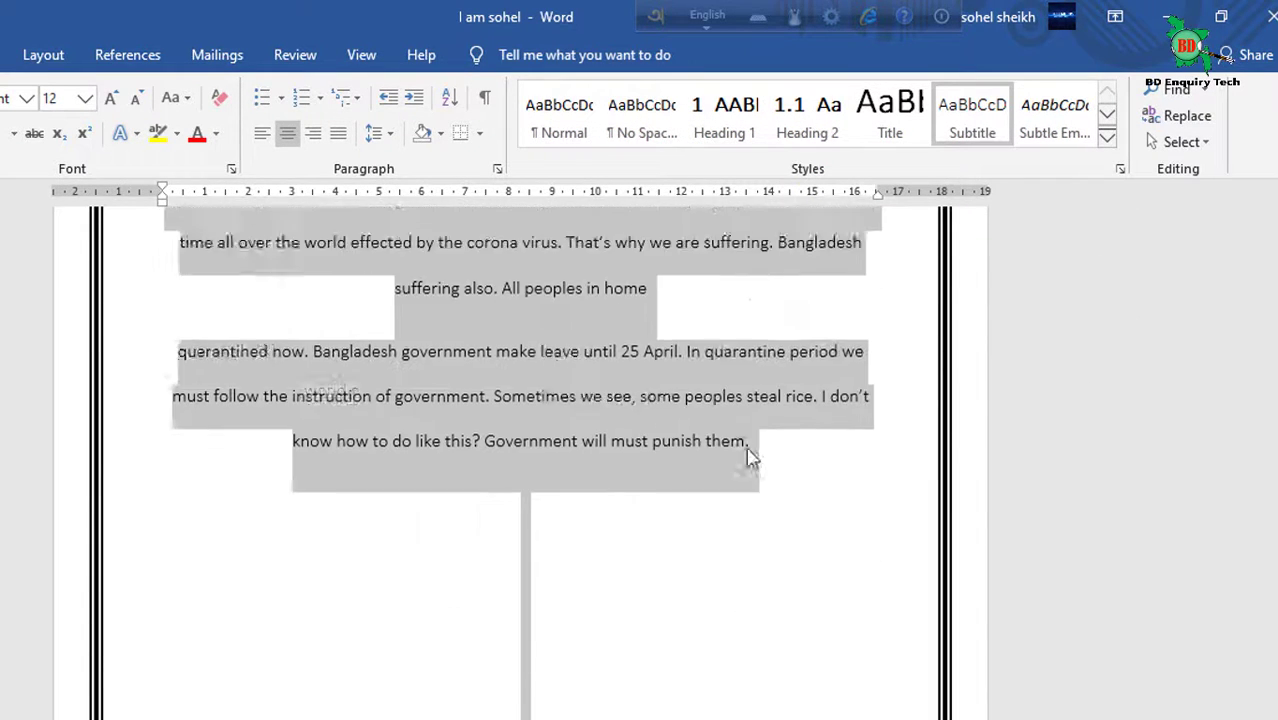
{"action": "scroll", "coordinate": [790, 498], "scroll_direction": "down", "scroll_amount": 2}
{"action": "scroll", "coordinate": [808, 510], "scroll_direction": "up", "scroll_amount": 3}
{"action": "key", "text": "ctrl+c"}
{"action": "left_click", "coordinate": [876, 606]}
{"action": "key", "text": "ctrl+v"}
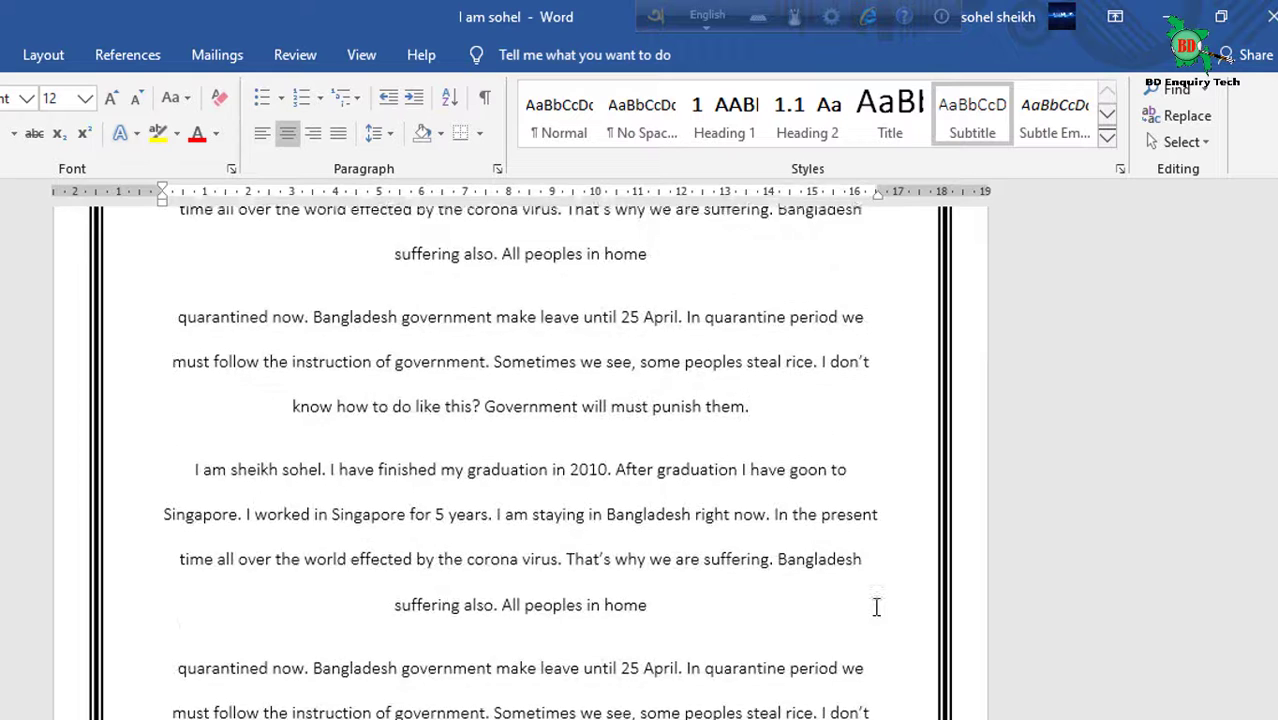
{"action": "scroll", "coordinate": [876, 606], "scroll_direction": "up", "scroll_amount": 2}
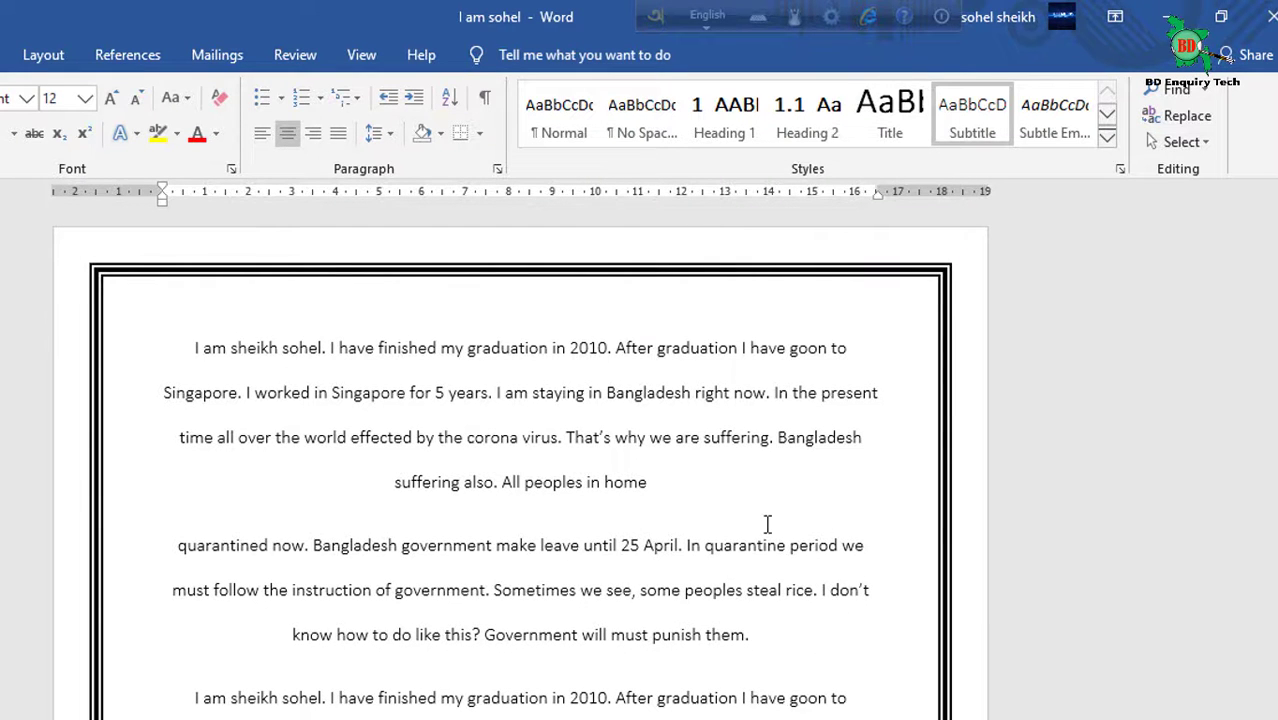
{"action": "key", "text": "ctrl+a"}
Apply the Title style to all the text and review the result
{"action": "left_click", "coordinate": [872, 118]}
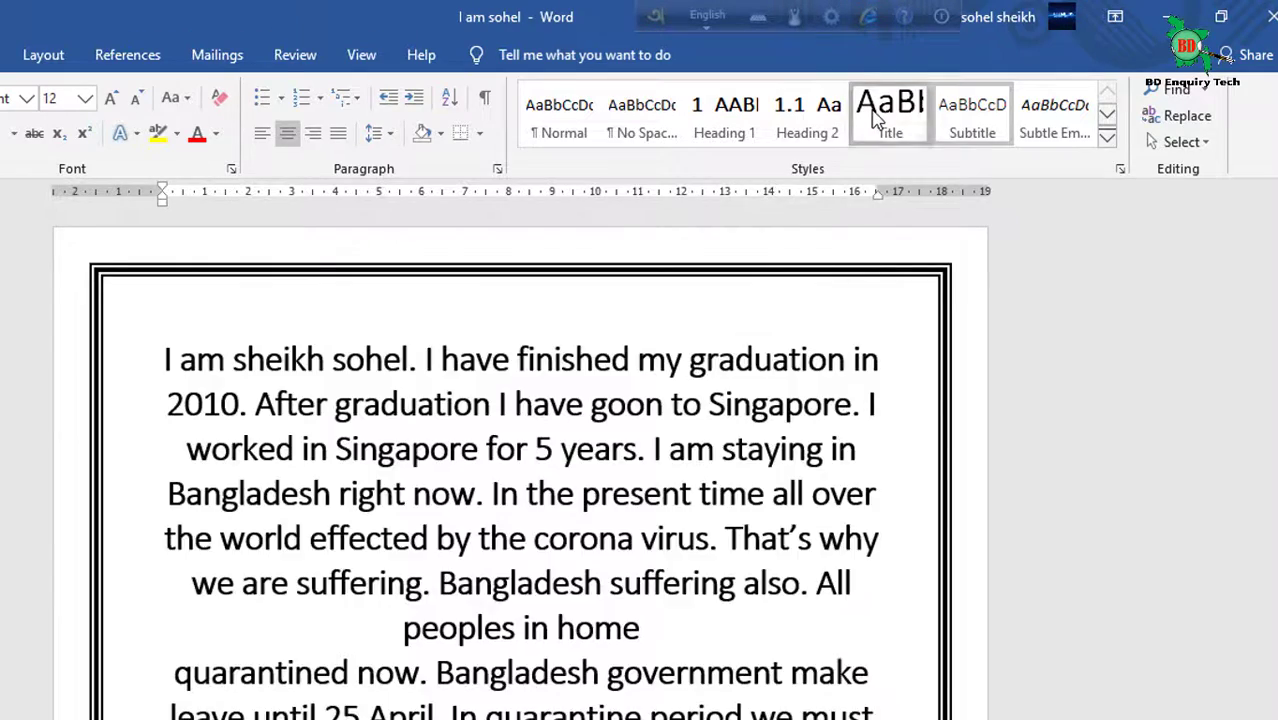
{"action": "left_click", "coordinate": [872, 118]}
{"action": "left_click", "coordinate": [779, 633]}
{"action": "scroll", "coordinate": [821, 637], "scroll_direction": "down", "scroll_amount": 2}
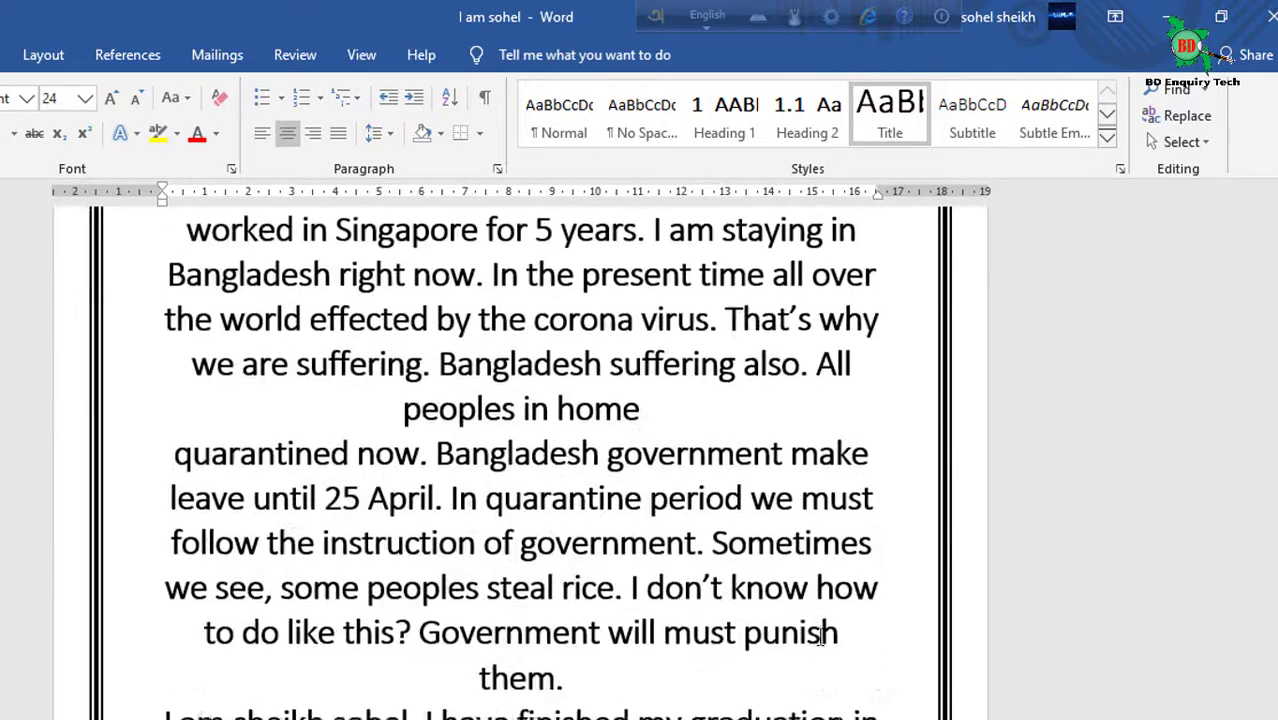
{"action": "scroll", "coordinate": [821, 637], "scroll_direction": "down", "scroll_amount": 3}
{"action": "scroll", "coordinate": [821, 637], "scroll_direction": "down", "scroll_amount": 2}
{"action": "scroll", "coordinate": [821, 637], "scroll_direction": "up", "scroll_amount": 5}
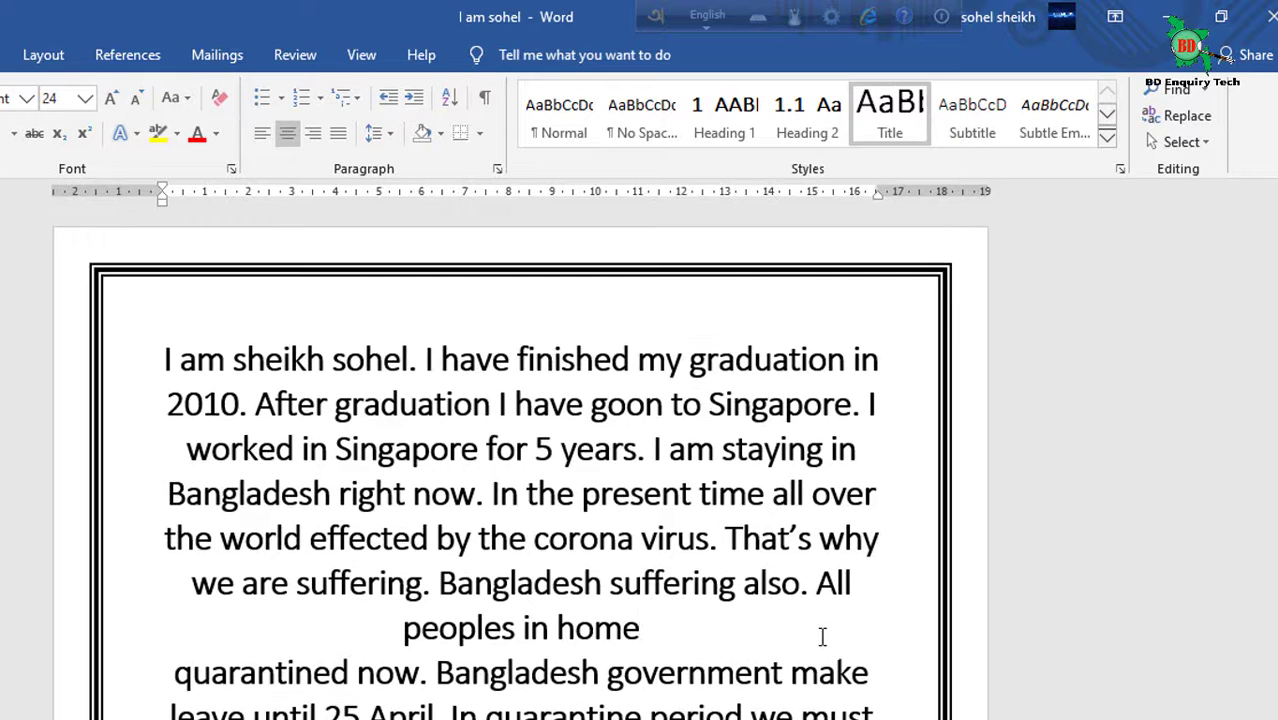
Restyle the whole document with the Intense Emphasis style from the Styles gallery
{"action": "key", "text": "ctrl+a"}
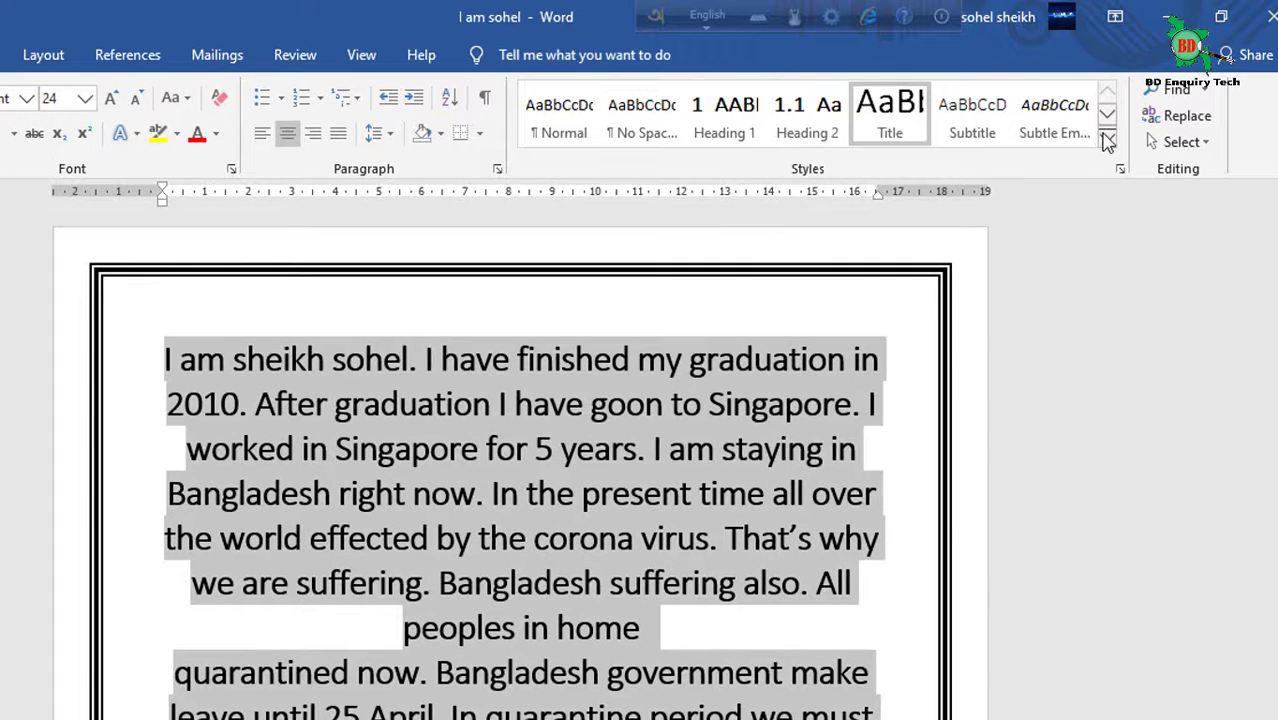
{"action": "left_click", "coordinate": [1106, 137]}
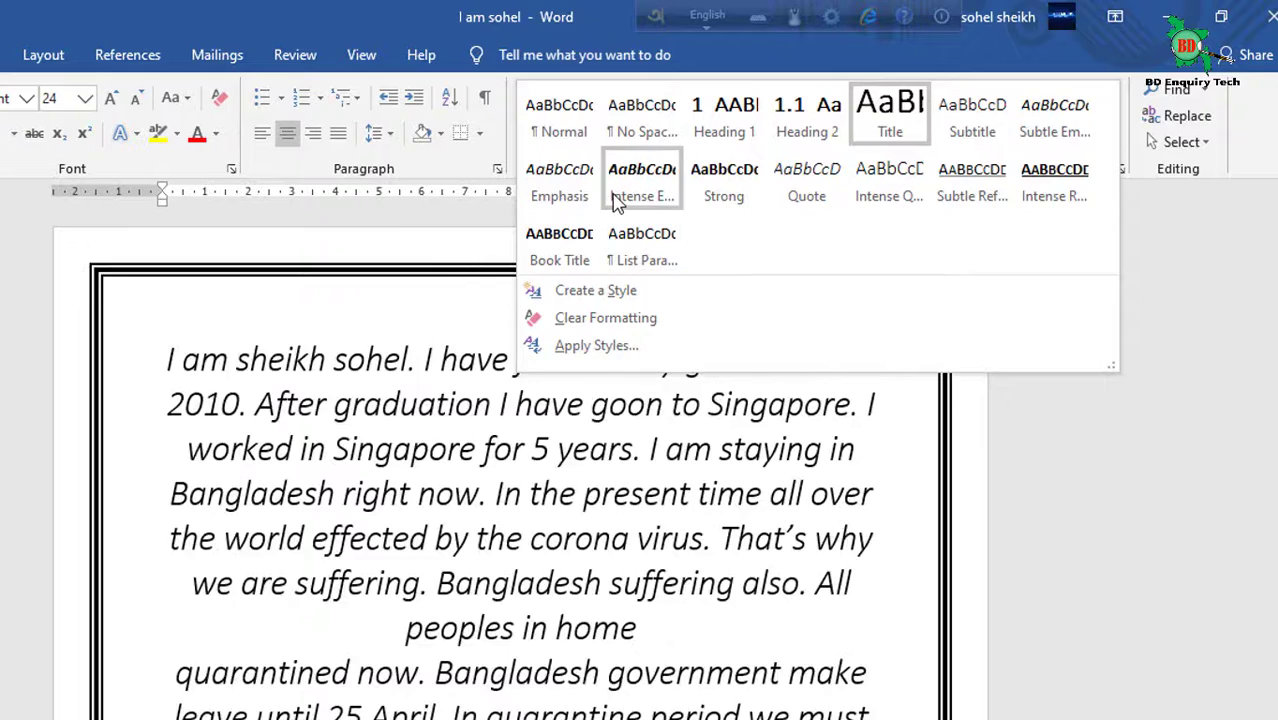
{"action": "left_click", "coordinate": [618, 200]}
{"action": "left_click", "coordinate": [740, 612]}
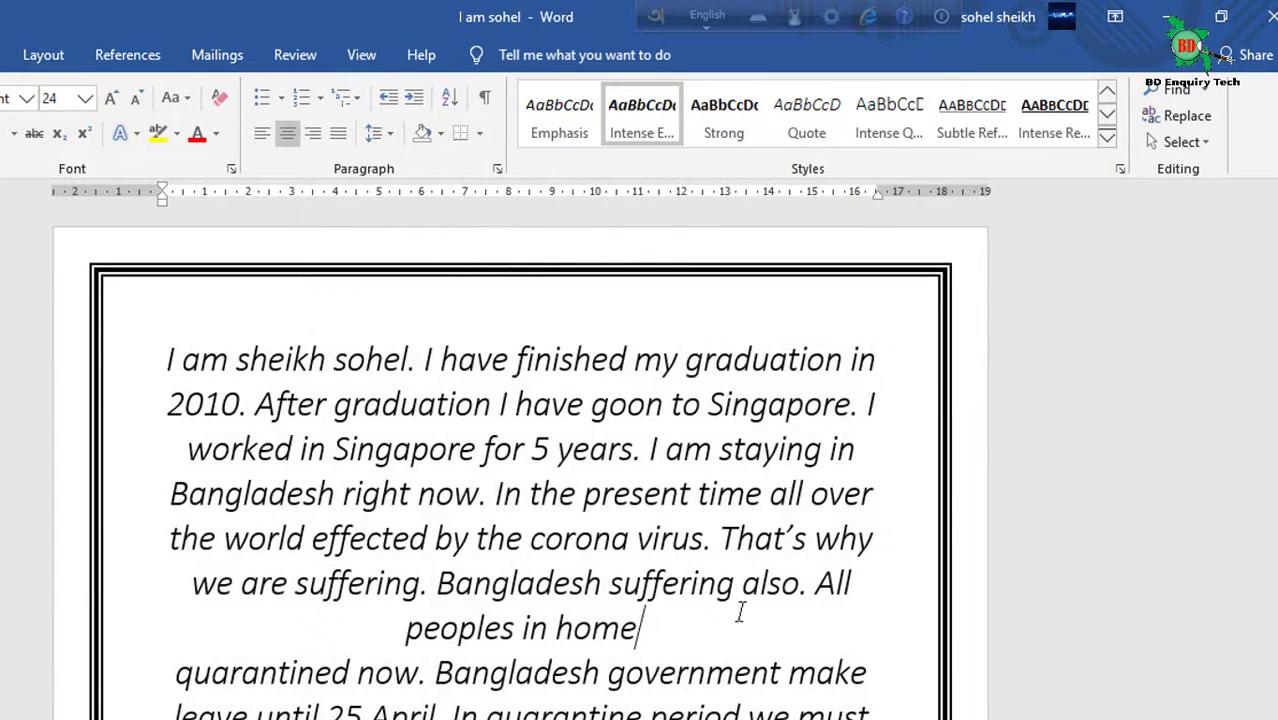
{"action": "scroll", "coordinate": [744, 672], "scroll_direction": "down", "scroll_amount": 5}
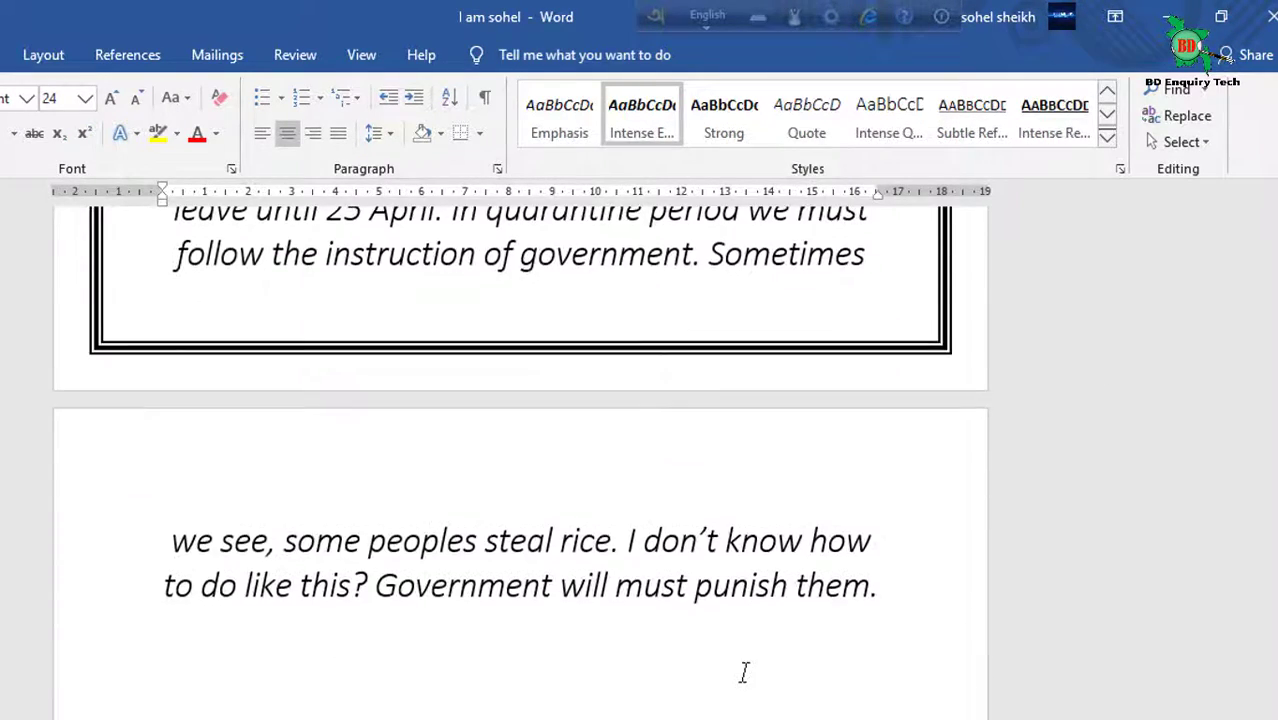
{"action": "scroll", "coordinate": [744, 672], "scroll_direction": "up", "scroll_amount": 3}
{"action": "scroll", "coordinate": [746, 665], "scroll_direction": "up", "scroll_amount": 2}
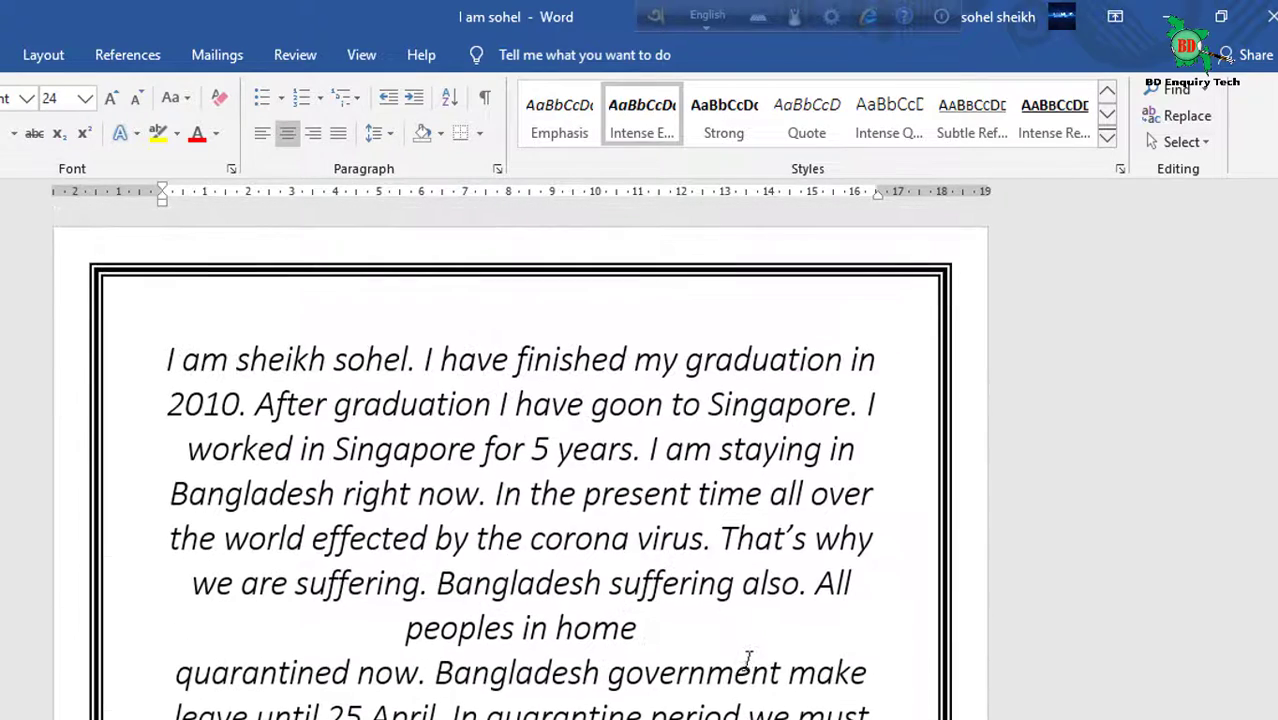
Clear all formatting from the entire document, returning it to plain body text
{"action": "key", "text": "ctrl+a"}
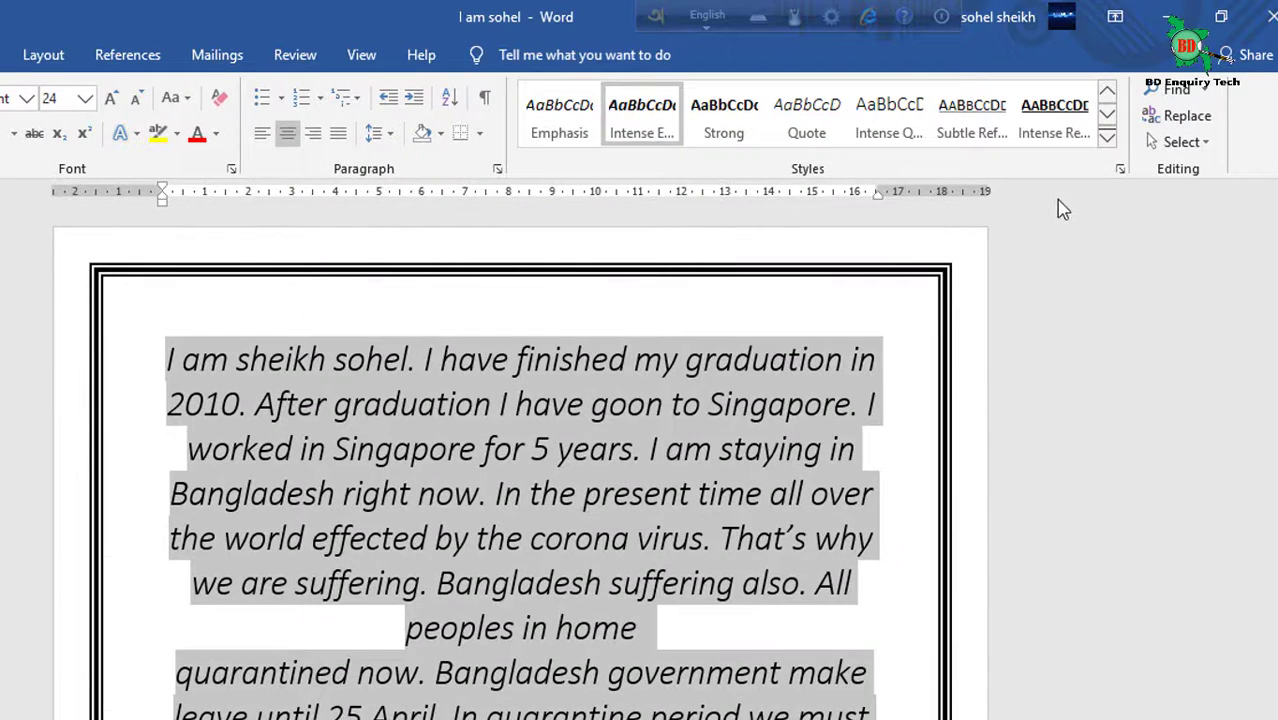
{"action": "left_click", "coordinate": [218, 98]}
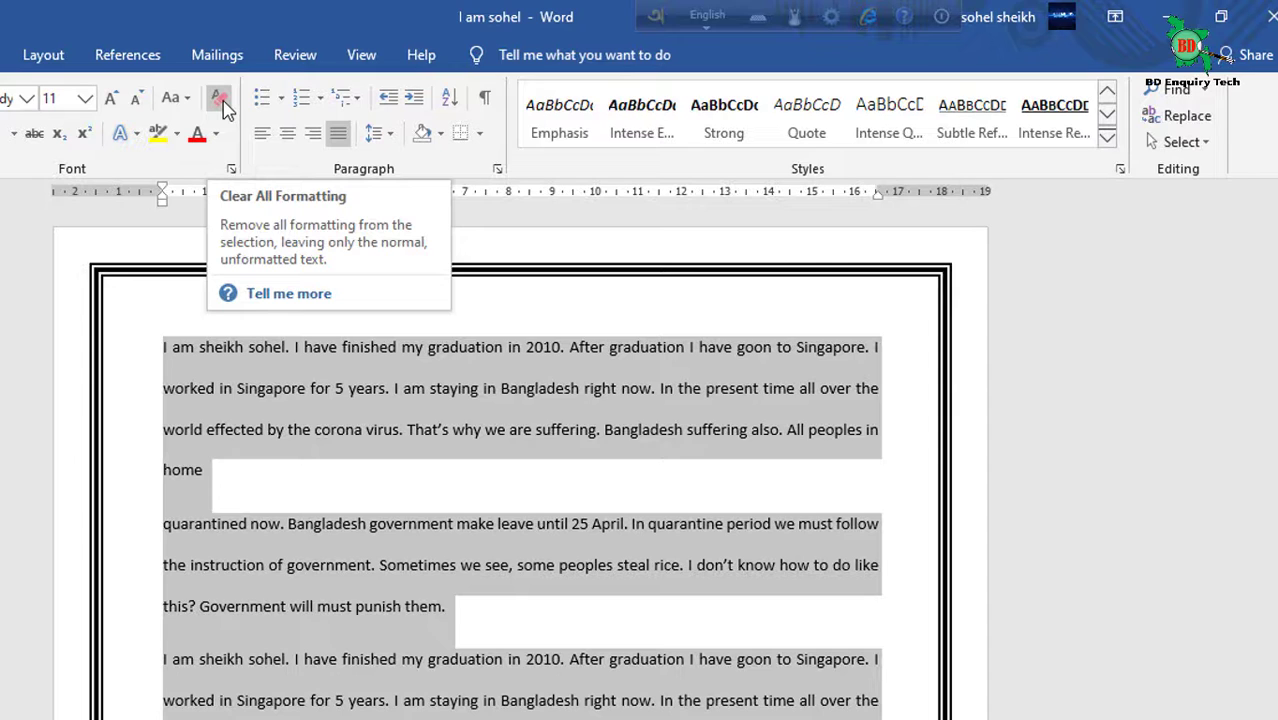
{"action": "left_click", "coordinate": [275, 486]}
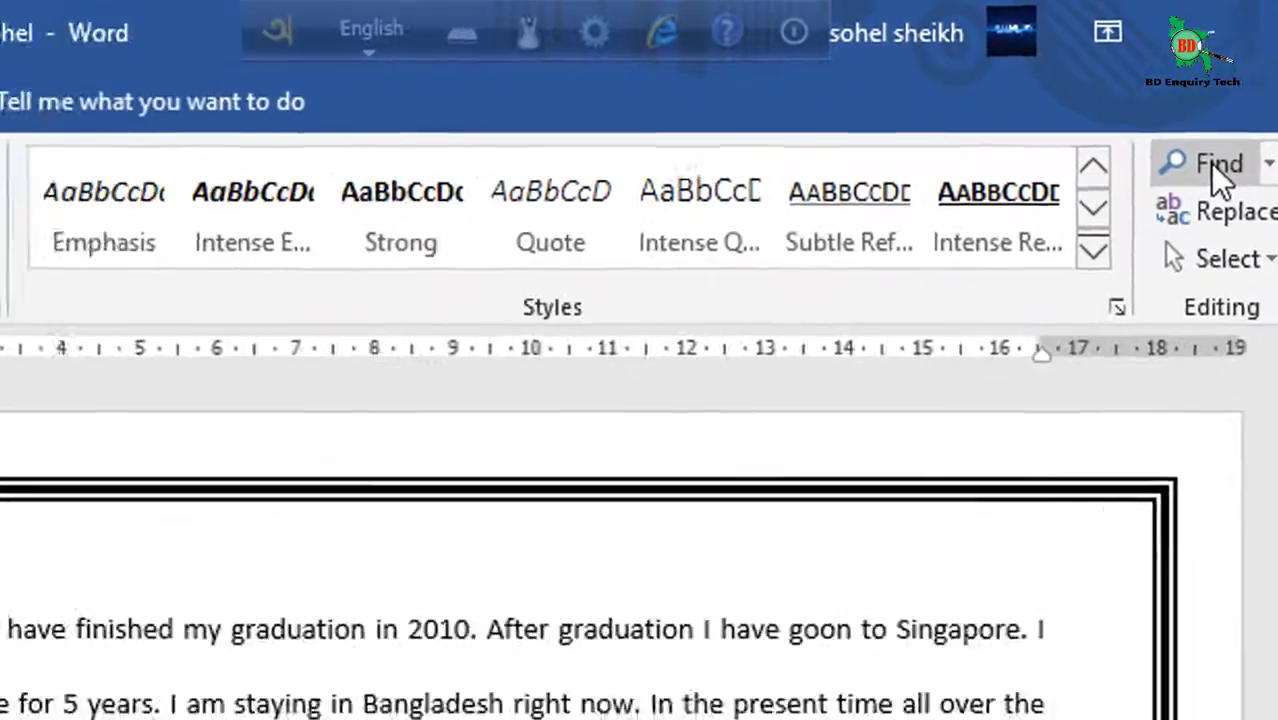
Search the Navigation pane for the author's first name, replacing the previous search term
{"action": "left_click", "coordinate": [961, 177]}
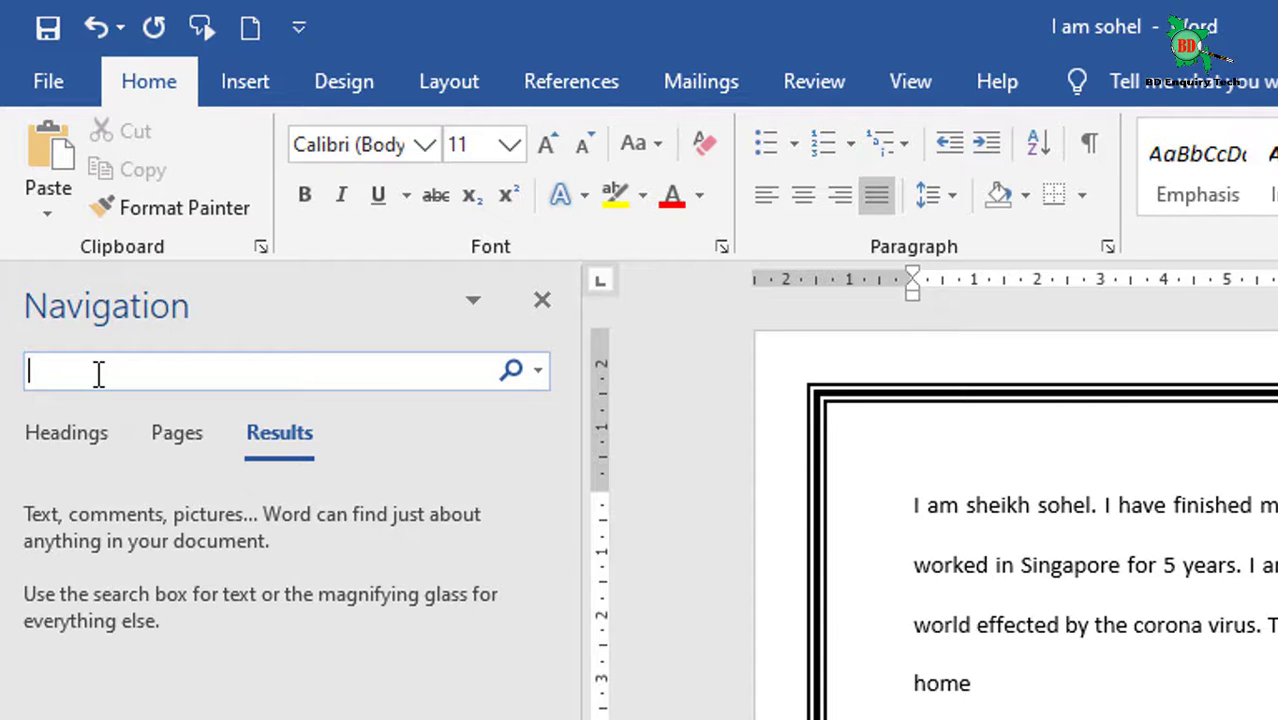
{"action": "key", "text": "Escape"}
{"action": "key", "text": "ctrl+f"}
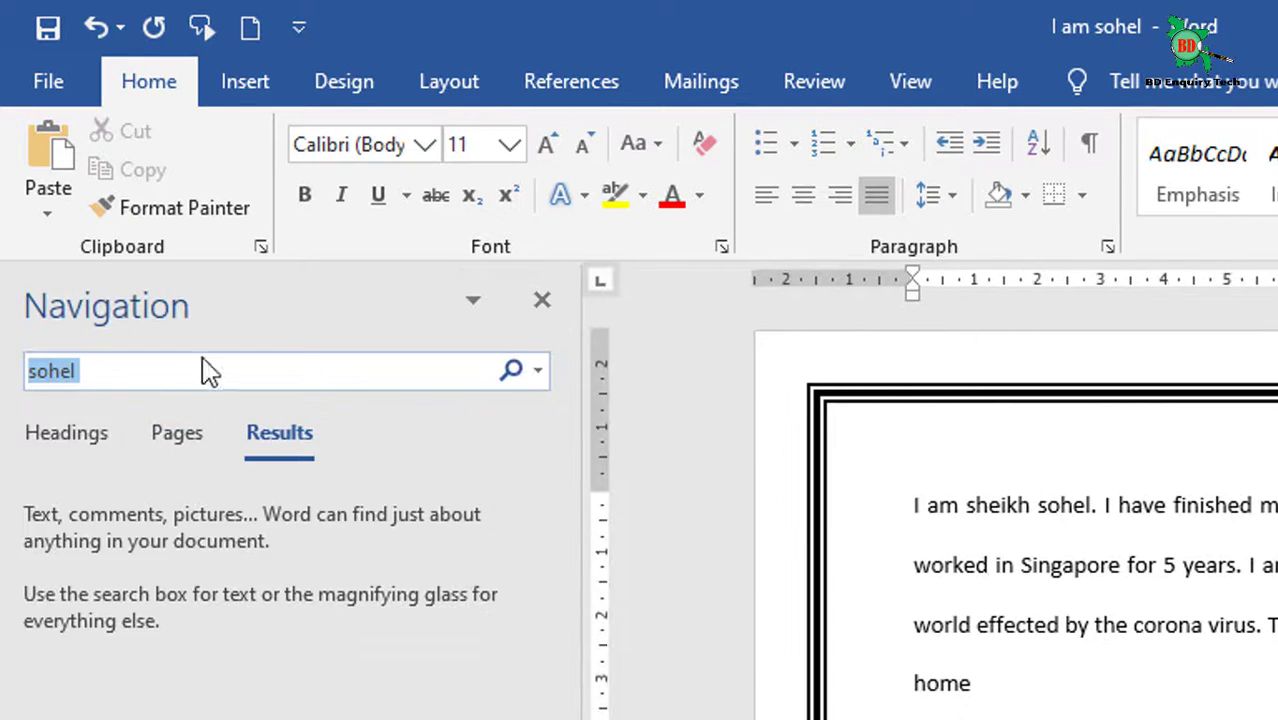
{"action": "left_click", "coordinate": [175, 377]}
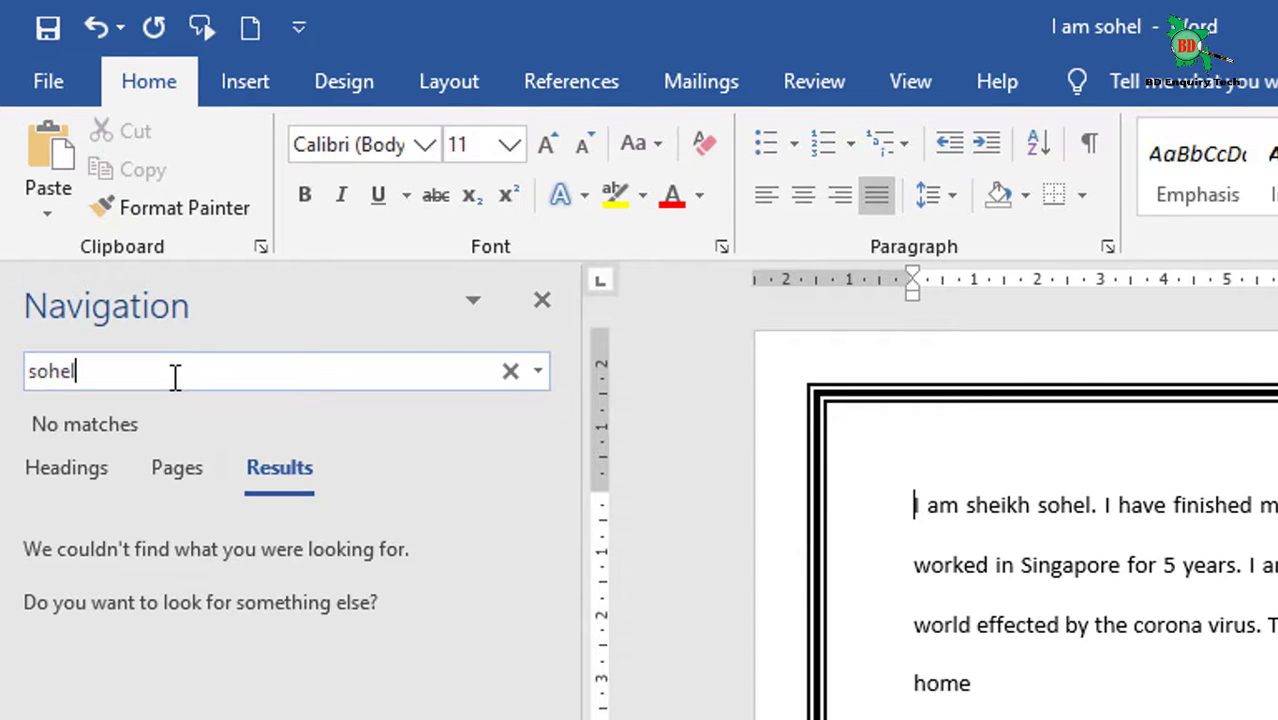
{"action": "key", "text": "BackSpace"}
{"action": "key", "text": "BackSpace"}
{"action": "key", "text": "BackSpace"}
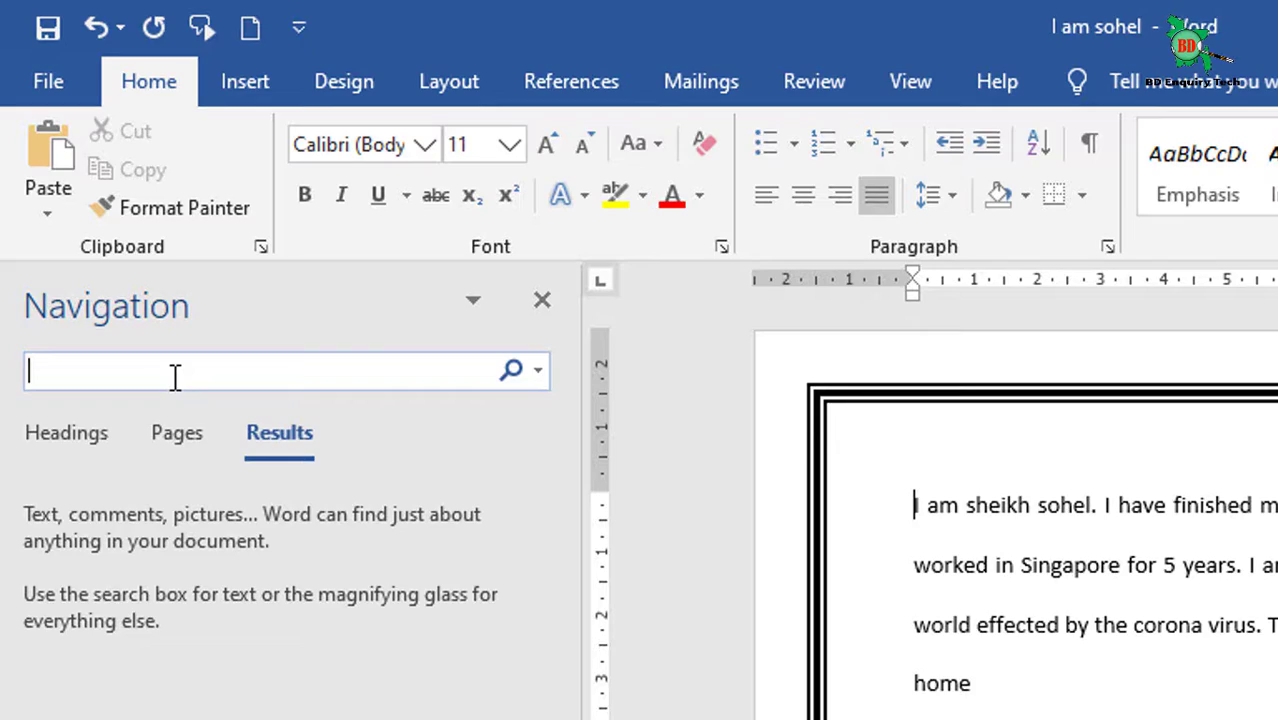
{"action": "type", "text": "sohel"}
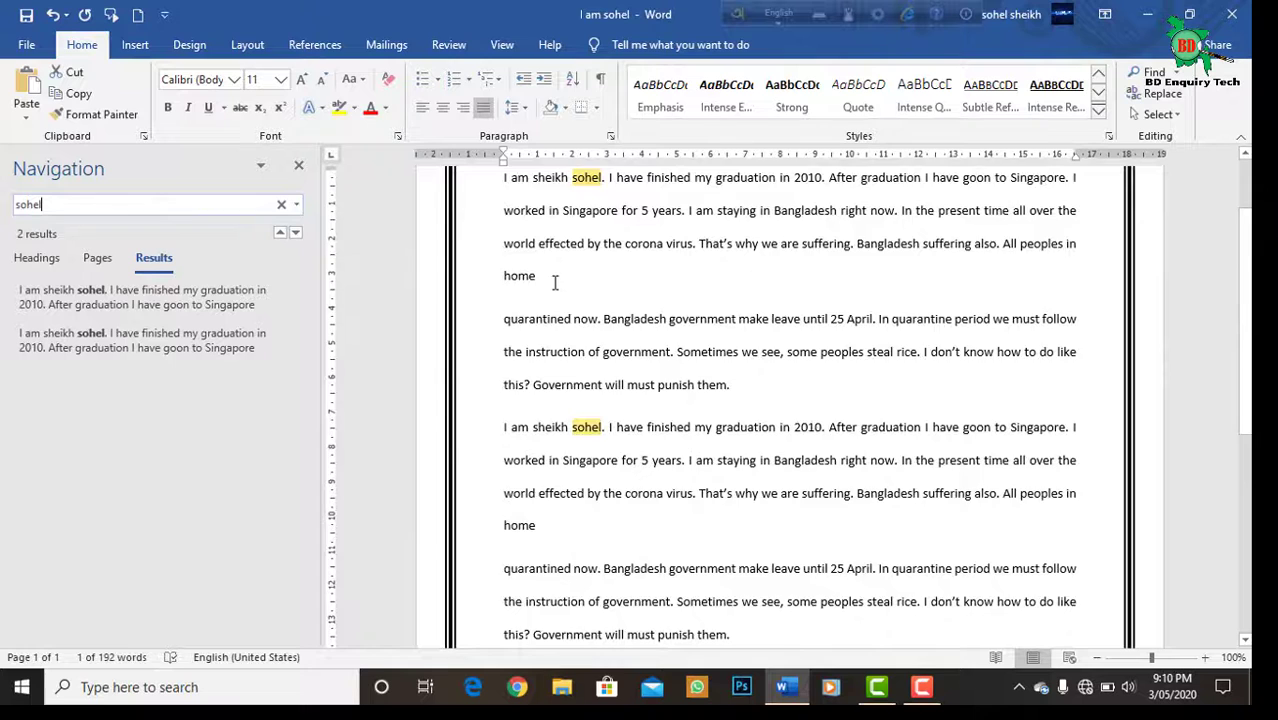
{"action": "scroll", "coordinate": [555, 283], "scroll_direction": "down", "scroll_amount": 3}
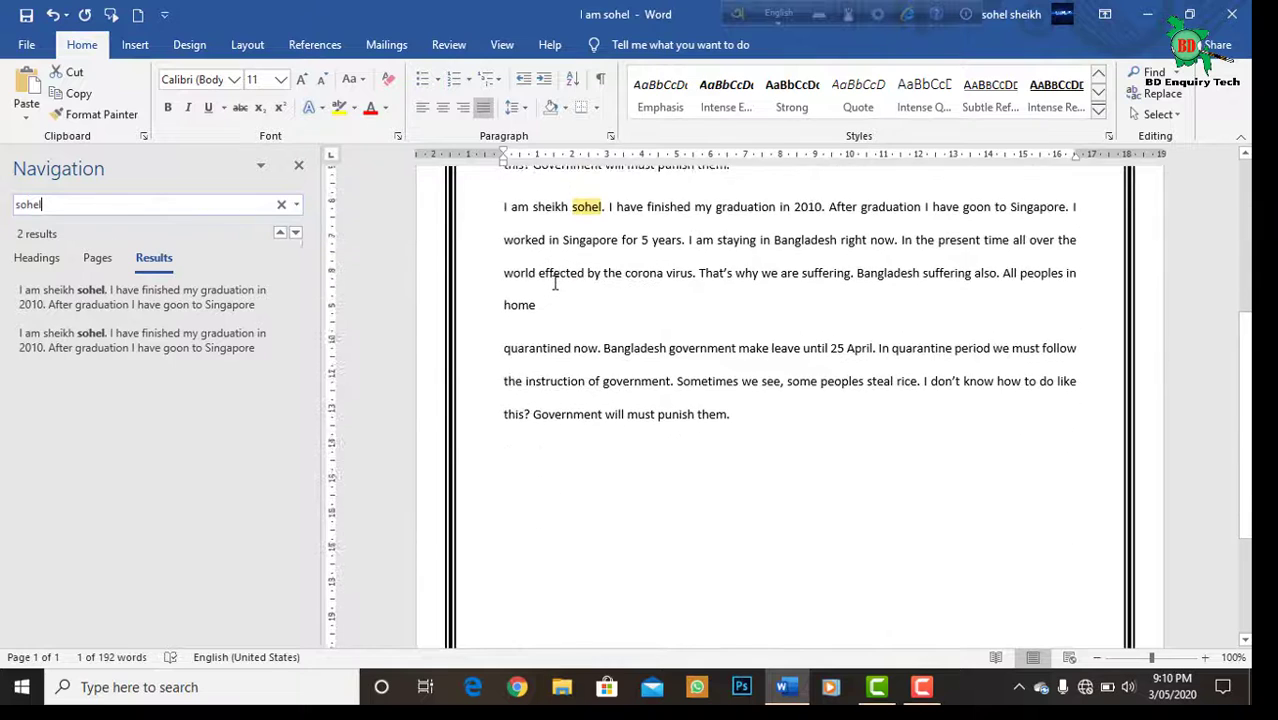
{"action": "scroll", "coordinate": [555, 283], "scroll_direction": "up", "scroll_amount": 4}
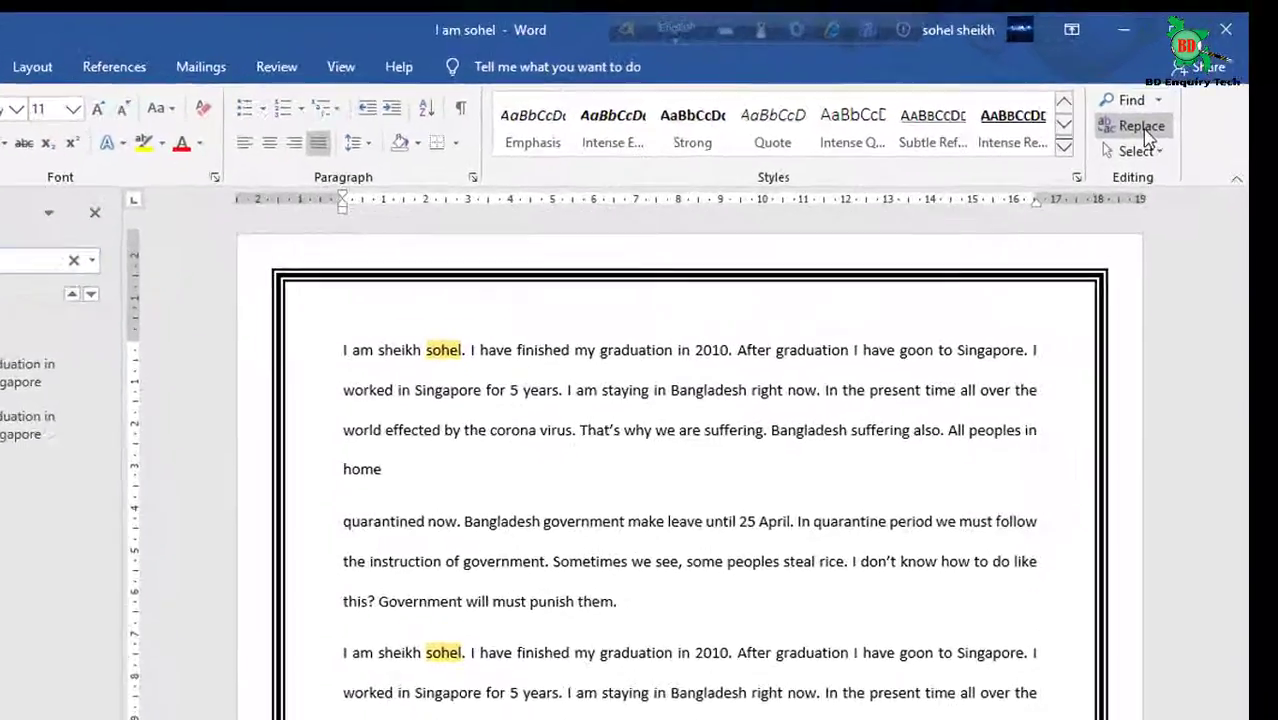
Use Replace All to swap both occurrences of the author's first name for the new name
{"action": "left_click", "coordinate": [1162, 94]}
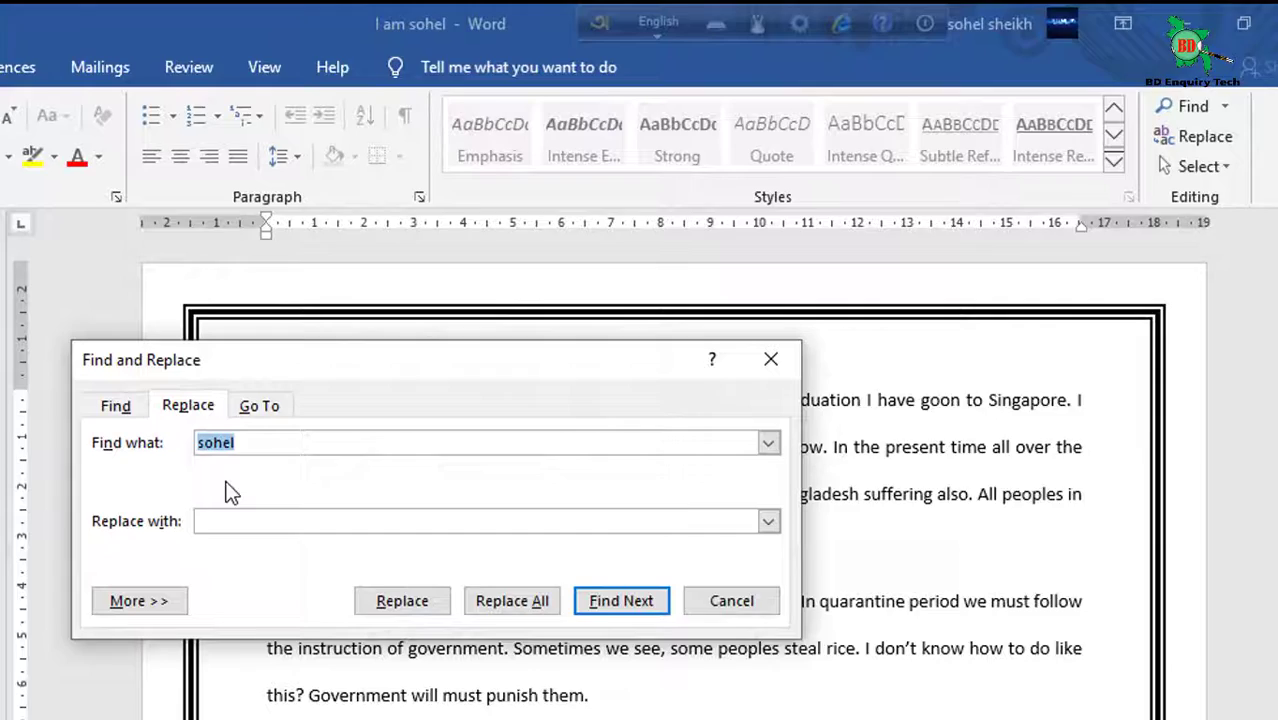
{"action": "left_click", "coordinate": [401, 405]}
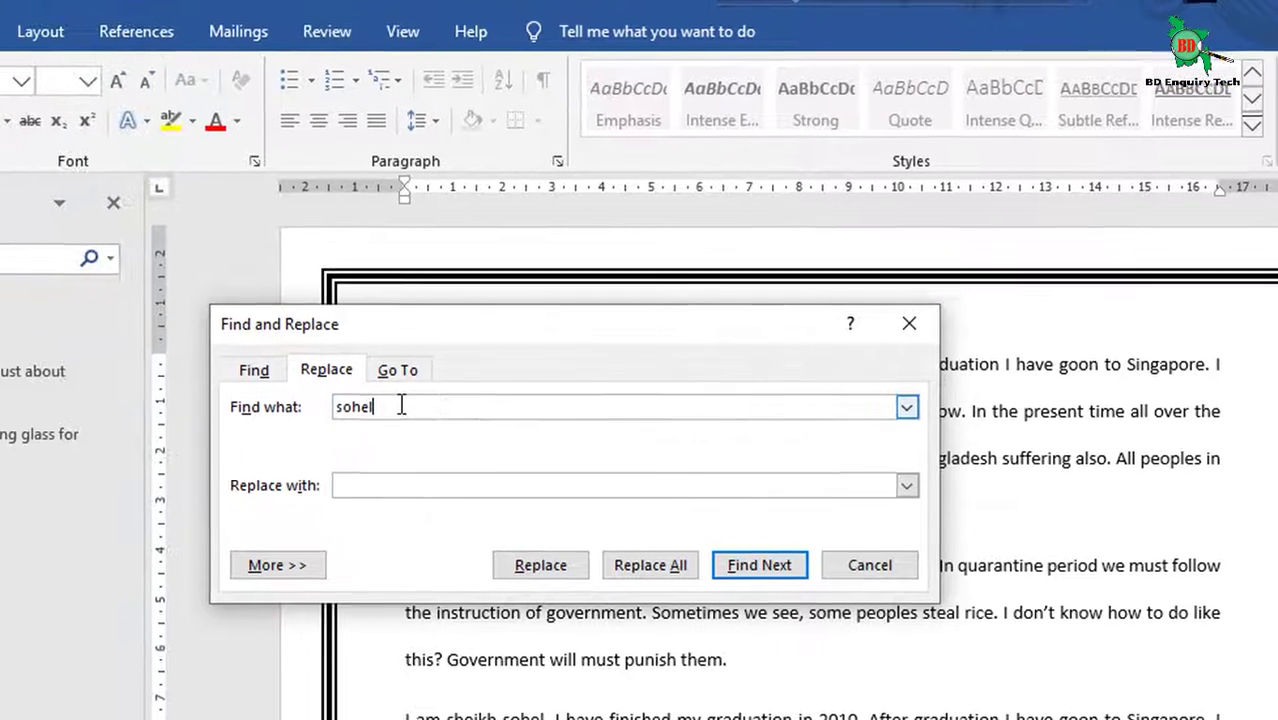
{"action": "mouse_move", "coordinate": [446, 333]}
{"action": "left_mouse_down"}
{"action": "mouse_move", "coordinate": [508, 462]}
{"action": "mouse_move", "coordinate": [518, 521]}
{"action": "left_mouse_up"}
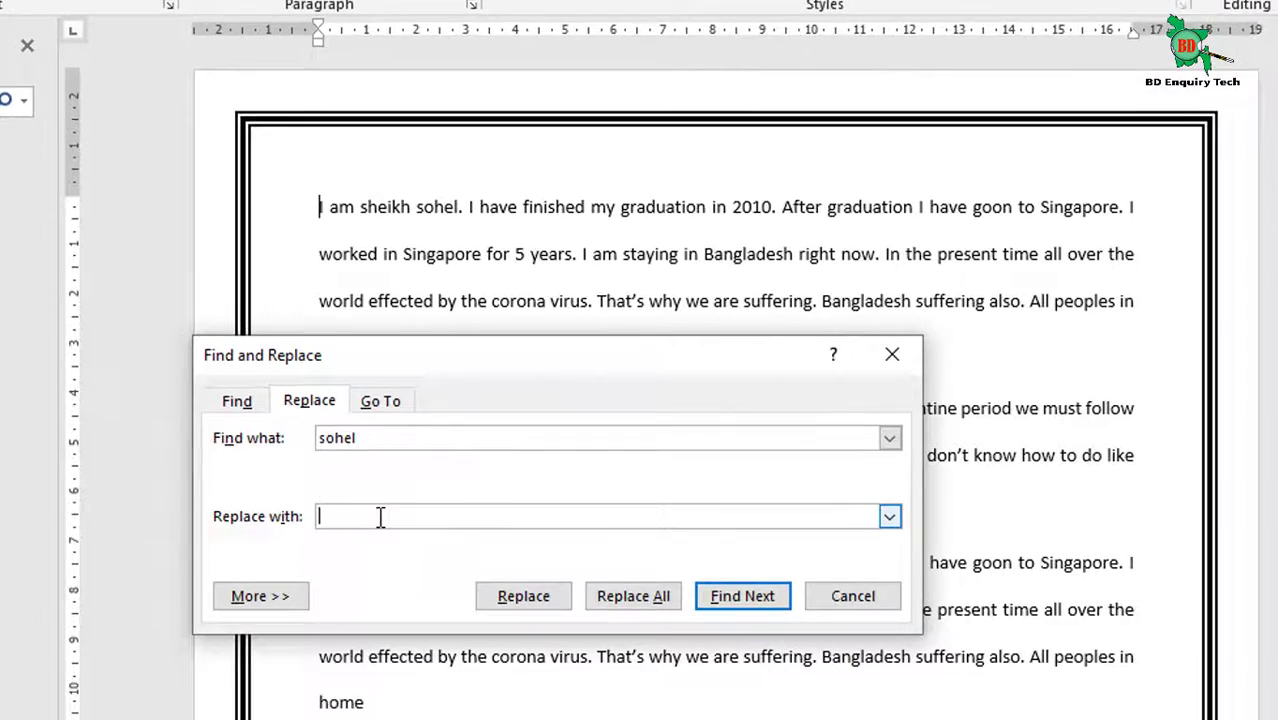
{"action": "type", "text": "Rajib"}
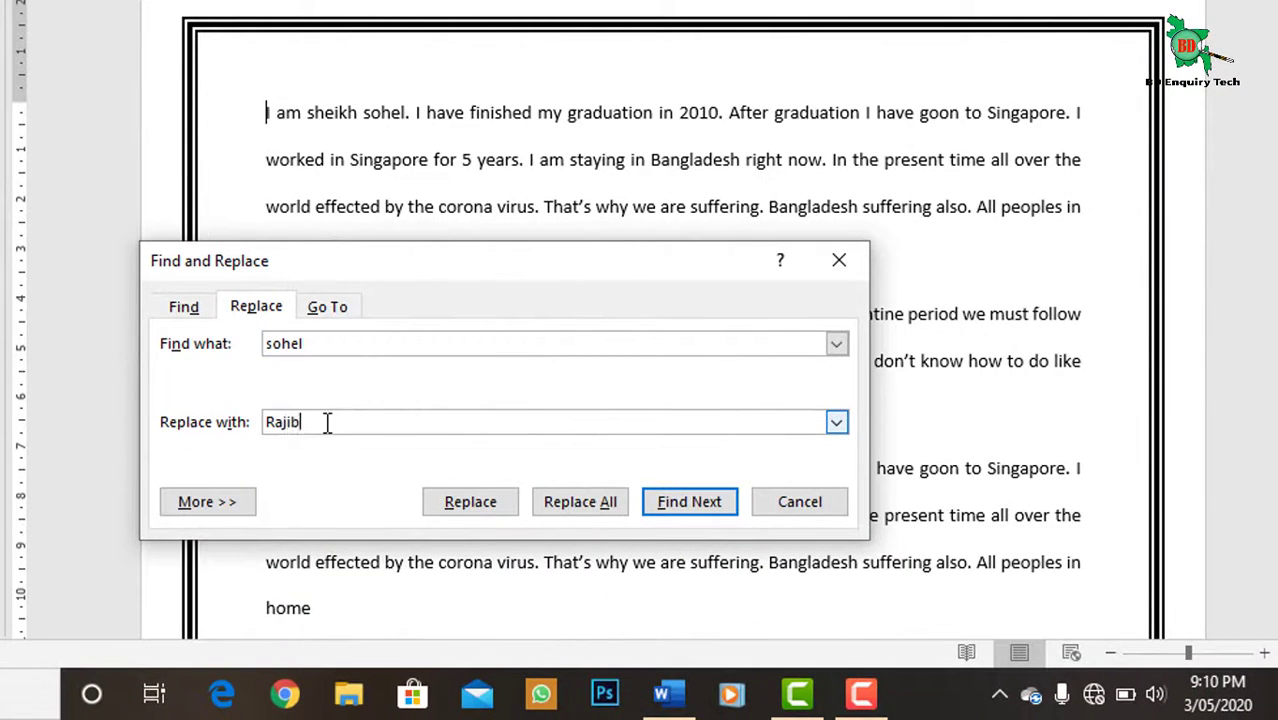
{"action": "left_click", "coordinate": [561, 508]}
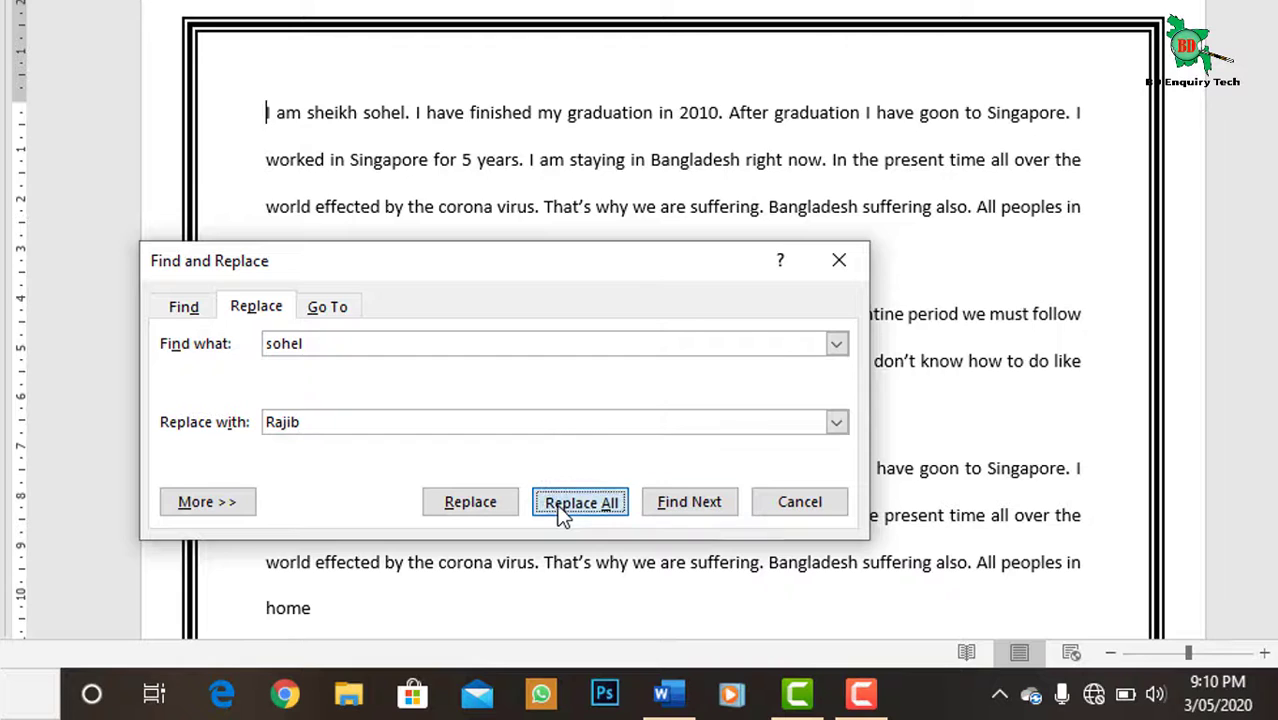
{"action": "left_click", "coordinate": [450, 280]}
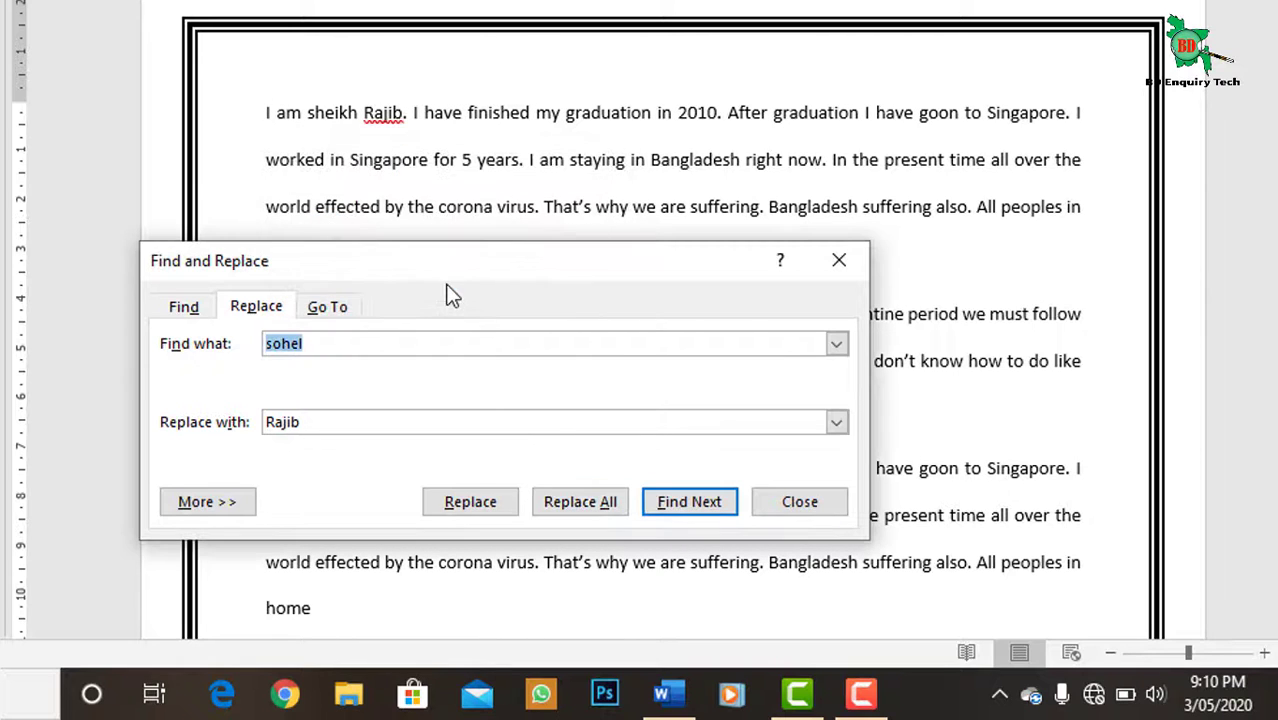
{"action": "left_click", "coordinate": [781, 511]}
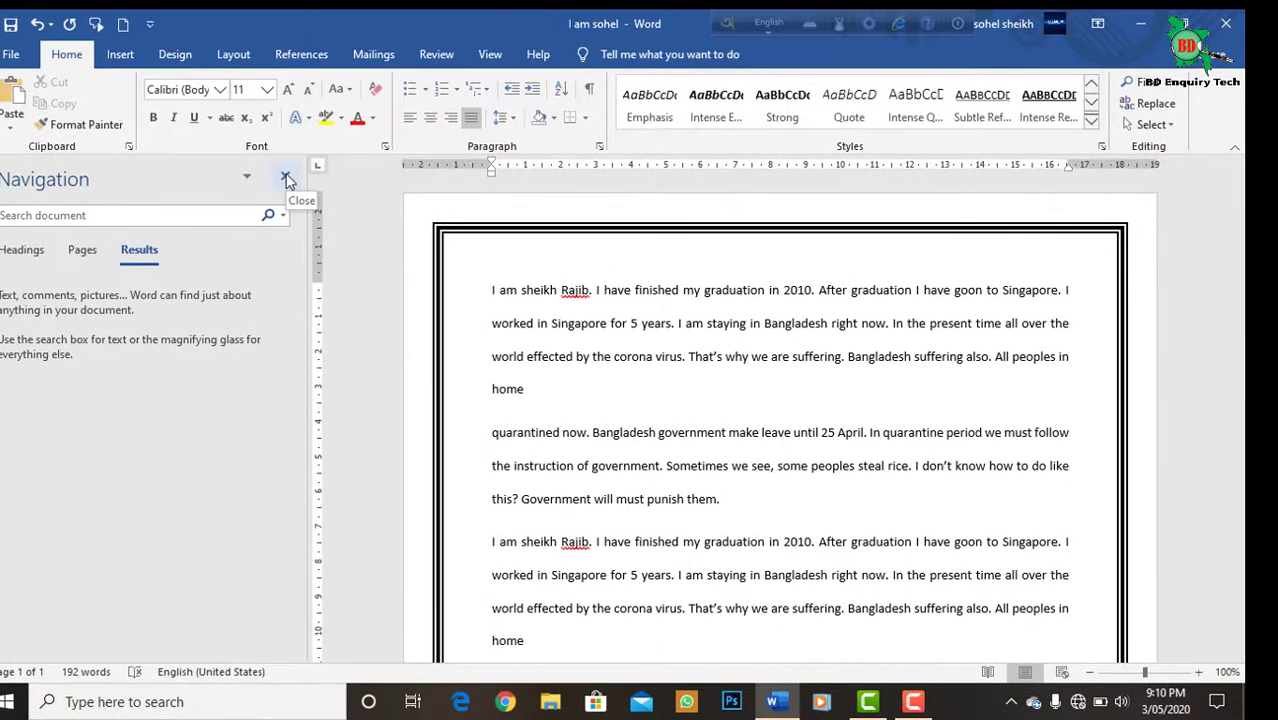
Close the Navigation pane and select all the document text
{"action": "left_click", "coordinate": [286, 179]}
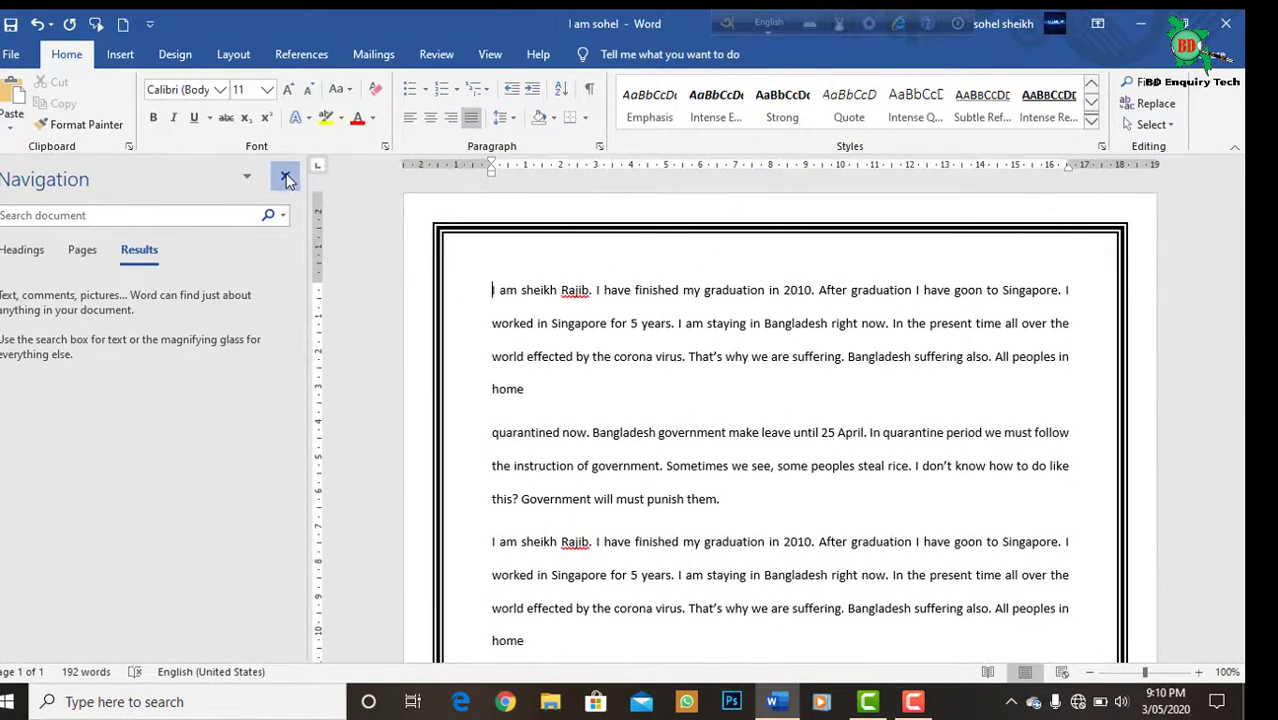
{"action": "left_click", "coordinate": [1158, 125]}
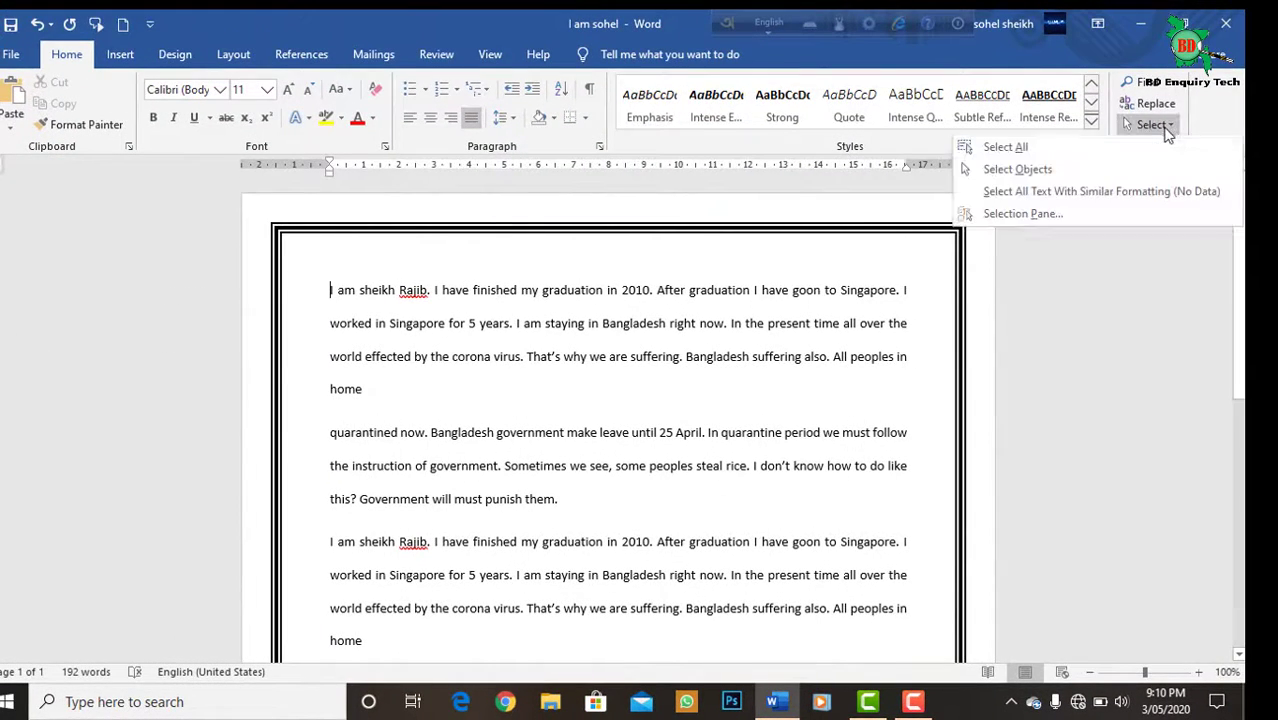
{"action": "left_click", "coordinate": [1005, 148]}
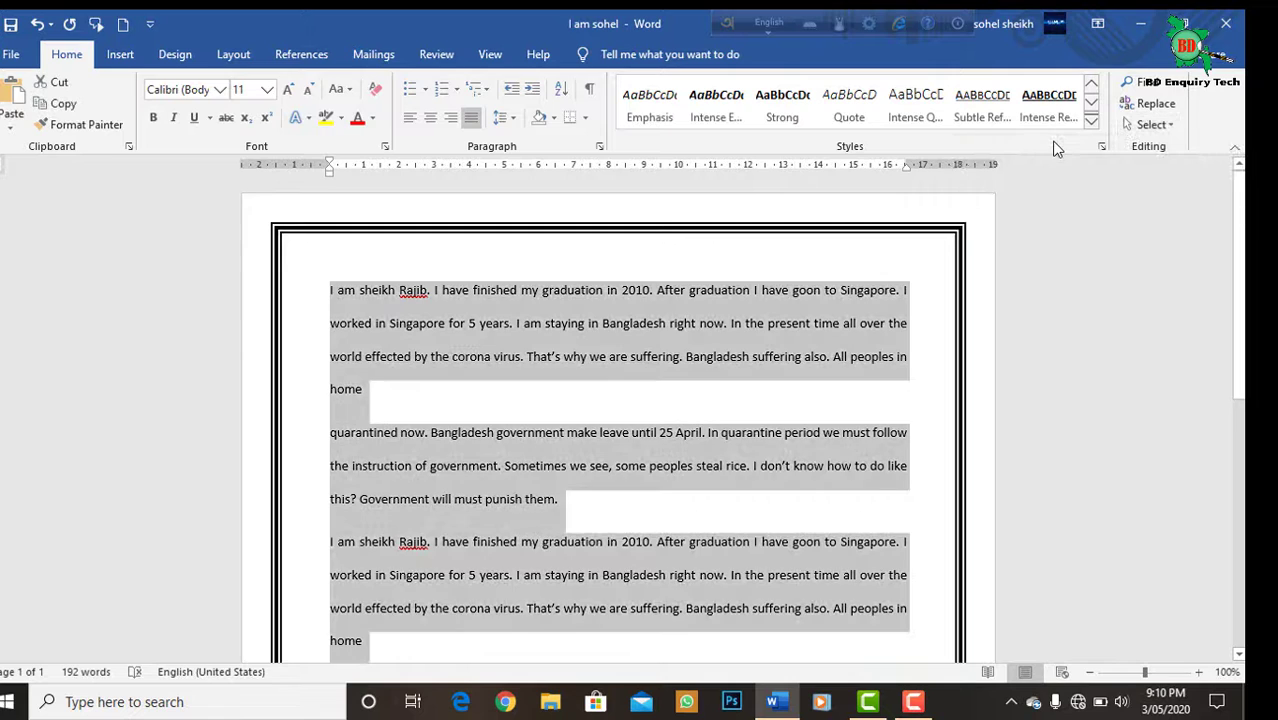
Switch to Select Objects mode and box-select near the top of the page
{"action": "left_click", "coordinate": [1170, 128]}
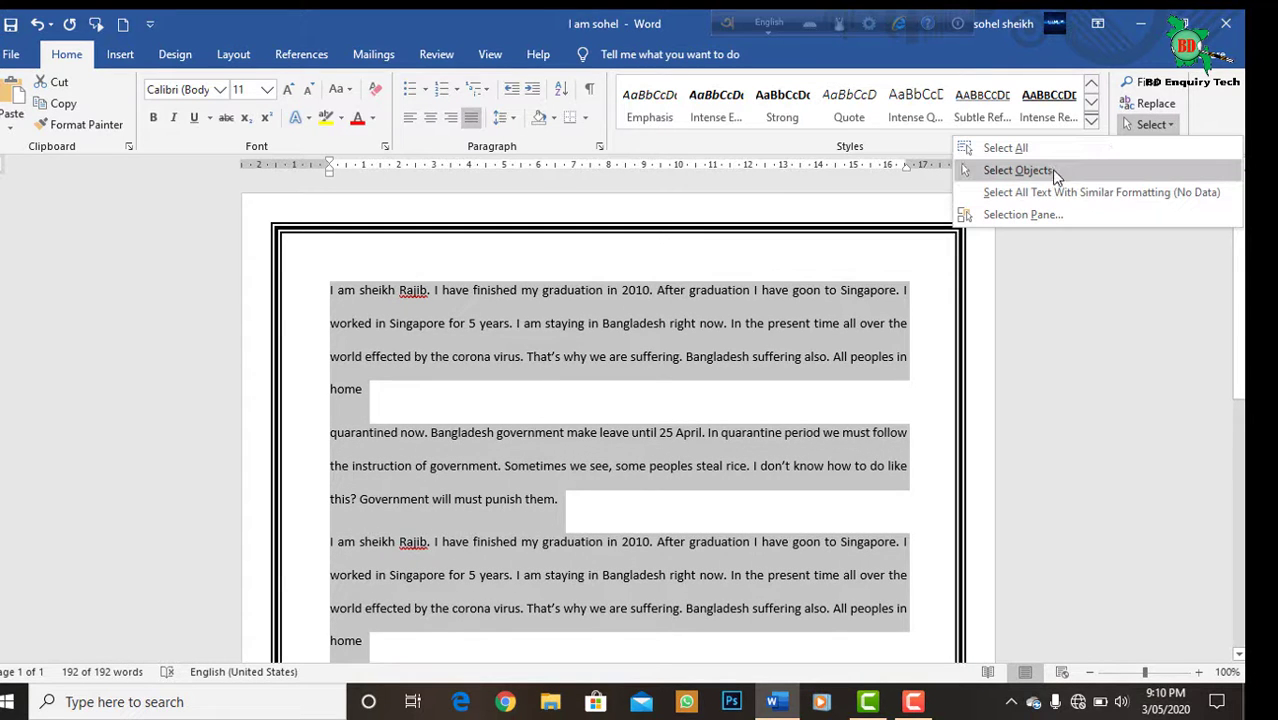
{"action": "left_click", "coordinate": [1050, 177]}
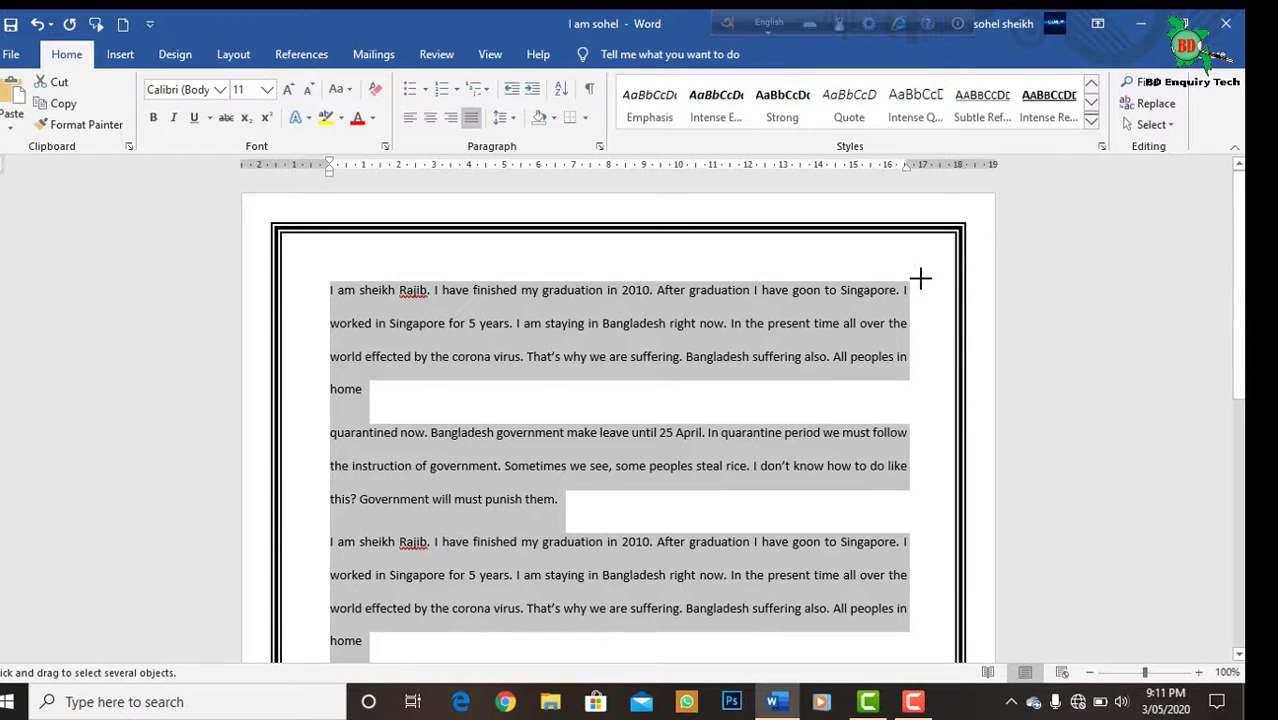
{"action": "mouse_move", "coordinate": [927, 264]}
{"action": "left_mouse_down"}
{"action": "mouse_move", "coordinate": [808, 373]}
{"action": "mouse_move", "coordinate": [620, 399]}
{"action": "left_mouse_up"}
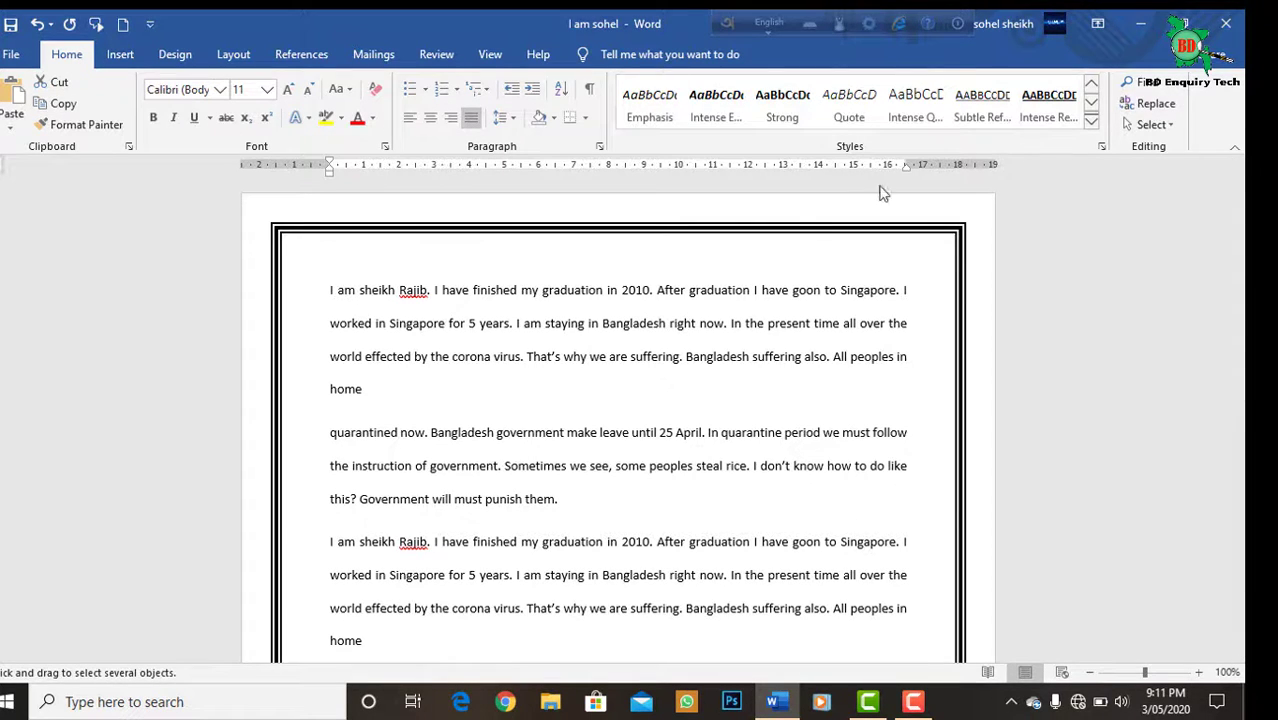
{"action": "scroll", "coordinate": [884, 393], "scroll_direction": "down", "scroll_amount": 4}
{"action": "scroll", "coordinate": [884, 393], "scroll_direction": "down", "scroll_amount": 3}
{"action": "scroll", "coordinate": [884, 395], "scroll_direction": "up", "scroll_amount": 4}
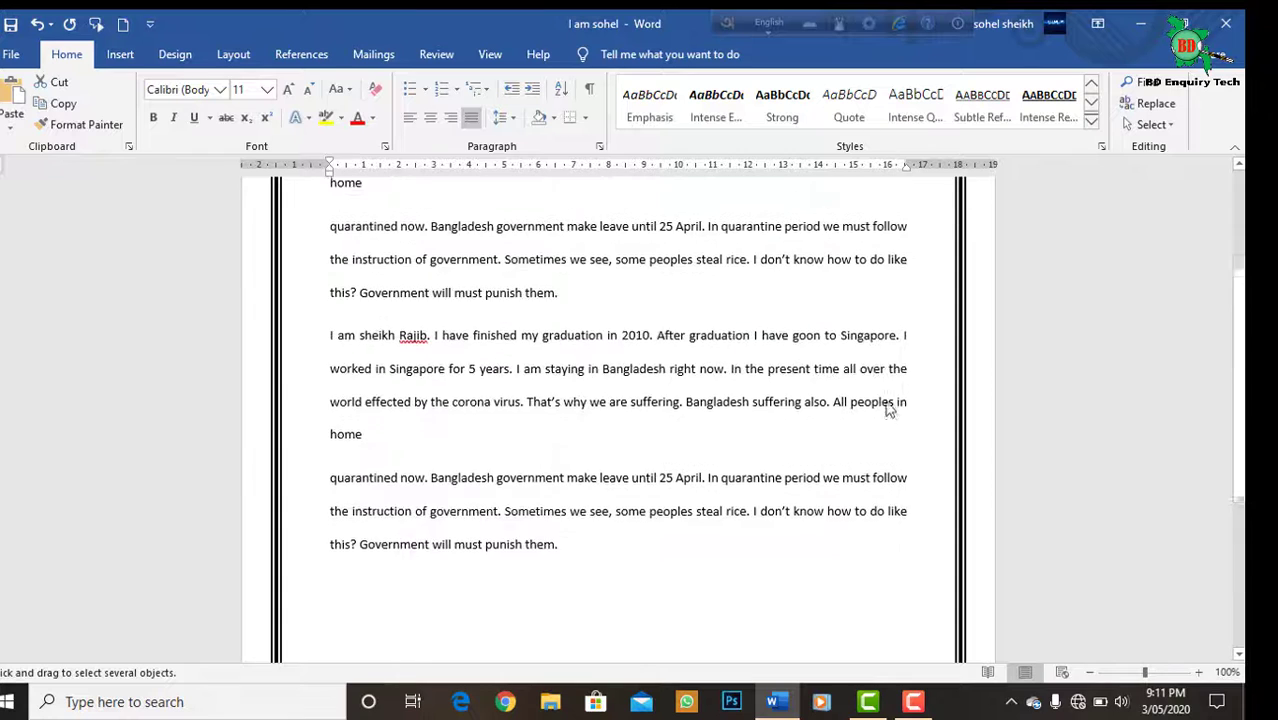
{"action": "scroll", "coordinate": [886, 405], "scroll_direction": "up", "scroll_amount": 4}
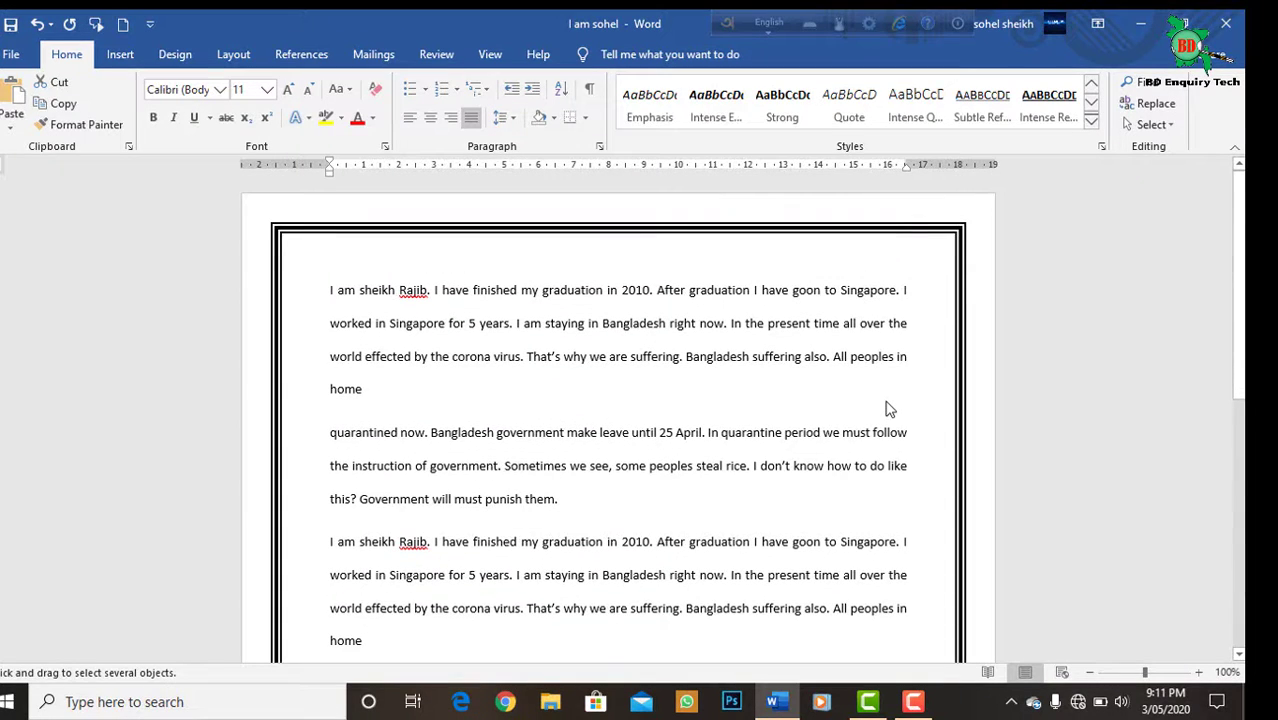